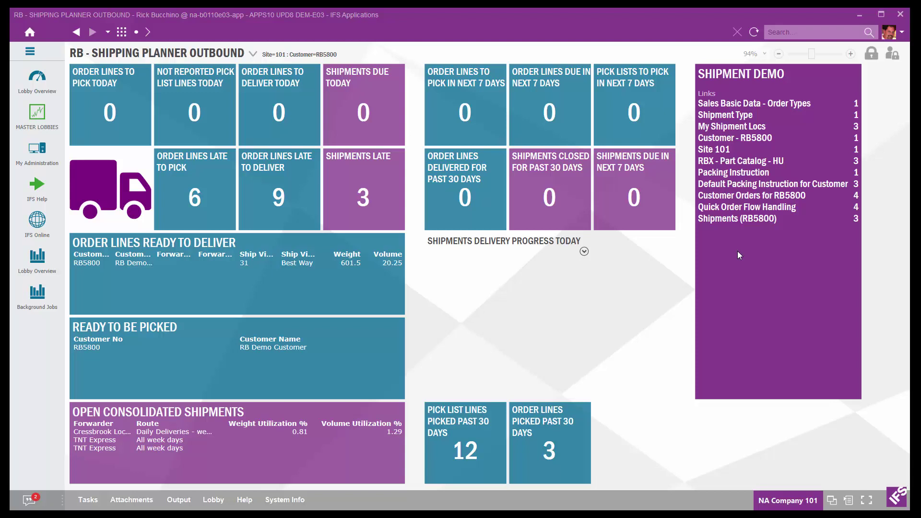
Open the Sales Basic Data order types, review order type RB1, and return to the outbound shipping planner lobby at 92% zoom
{"action": "left_click", "coordinate": [737, 106]}
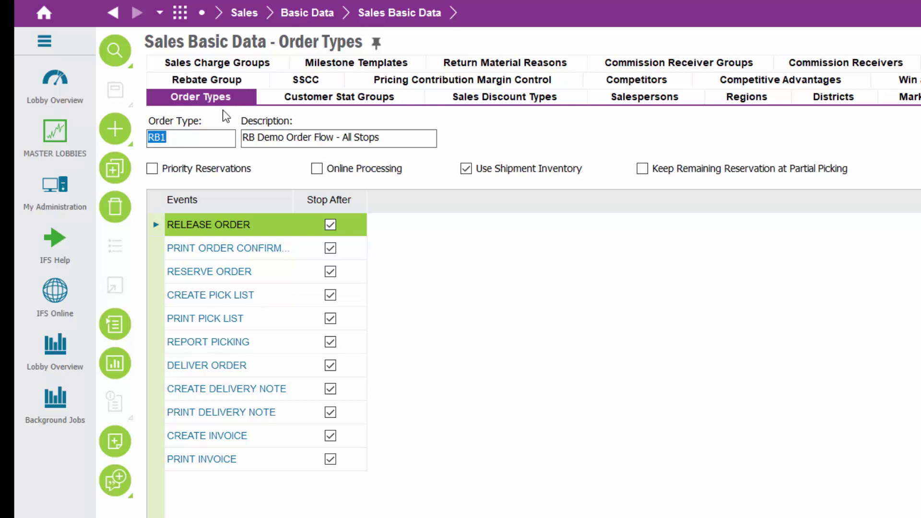
{"action": "left_click", "coordinate": [199, 138]}
{"action": "left_click", "coordinate": [180, 12]}
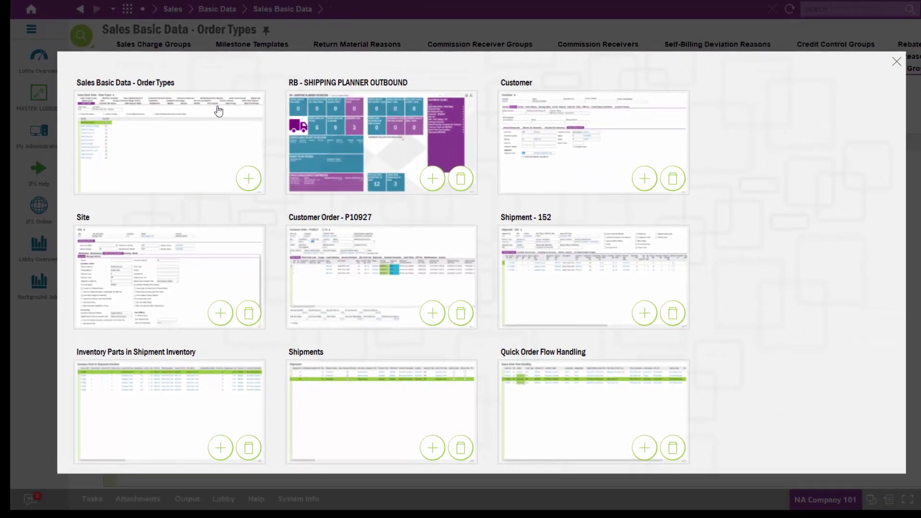
{"action": "left_click", "coordinate": [452, 171]}
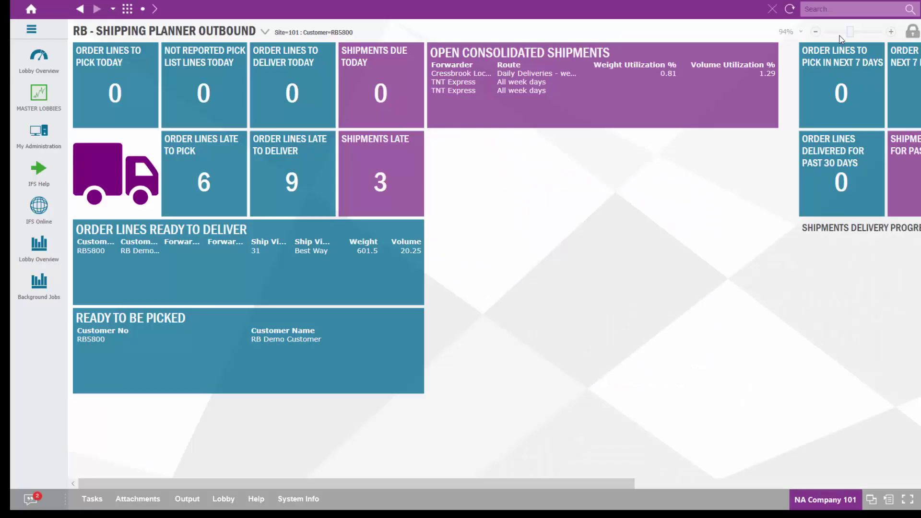
{"action": "left_click", "coordinate": [816, 32]}
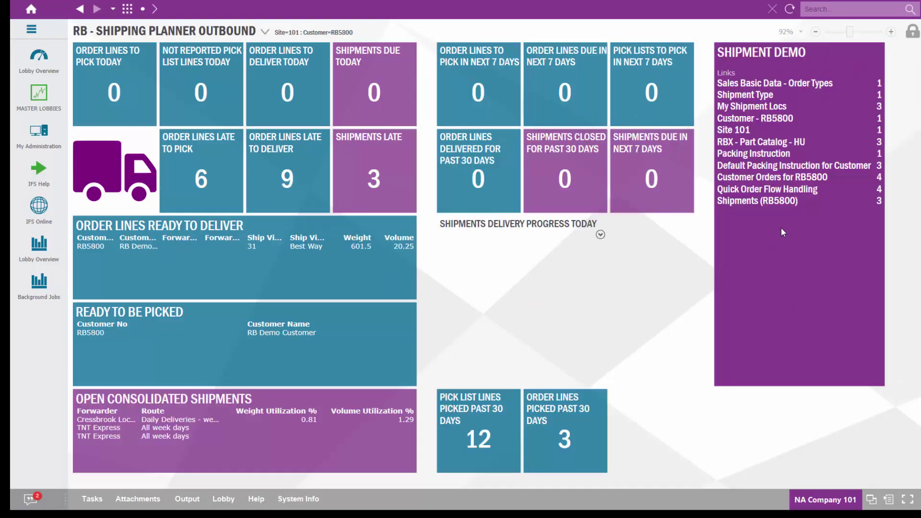
Open the Shipment Type setup from the lobby and examine the RESERVE event of shipment type RB1
{"action": "left_click", "coordinate": [748, 95]}
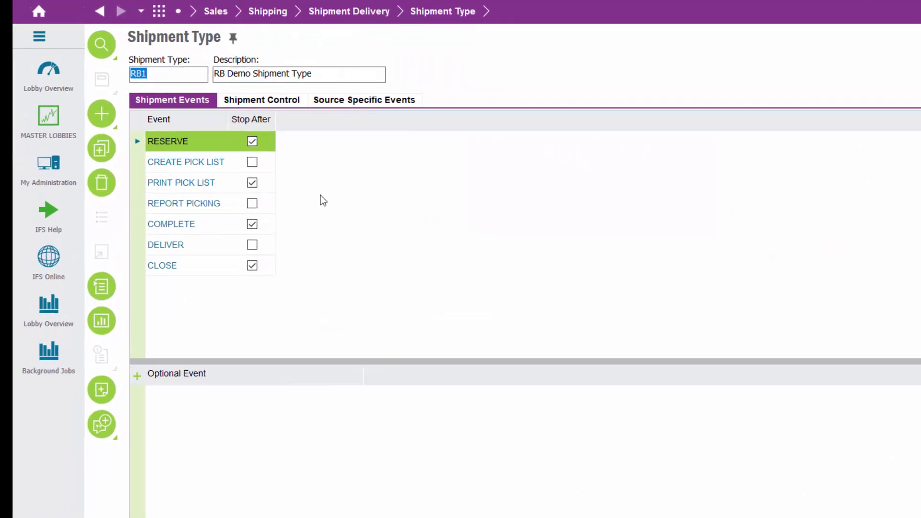
{"action": "left_click", "coordinate": [179, 74]}
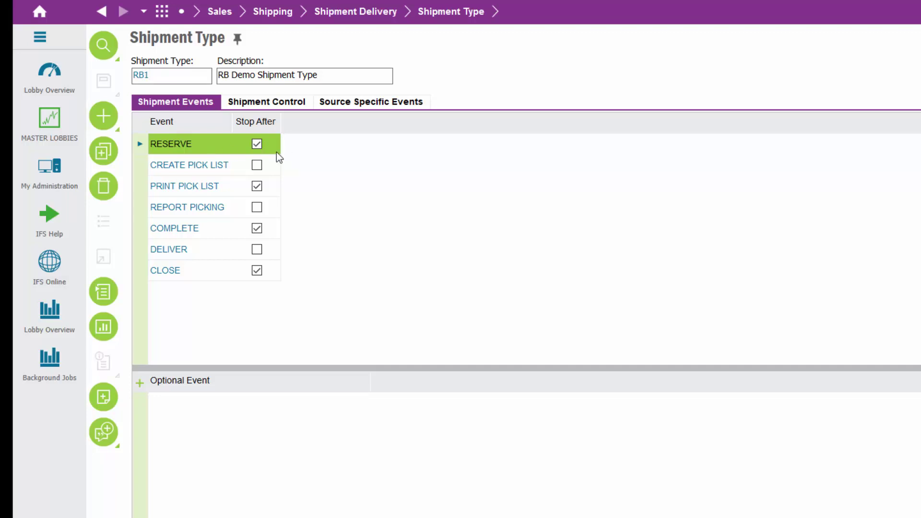
{"action": "left_click", "coordinate": [241, 154]}
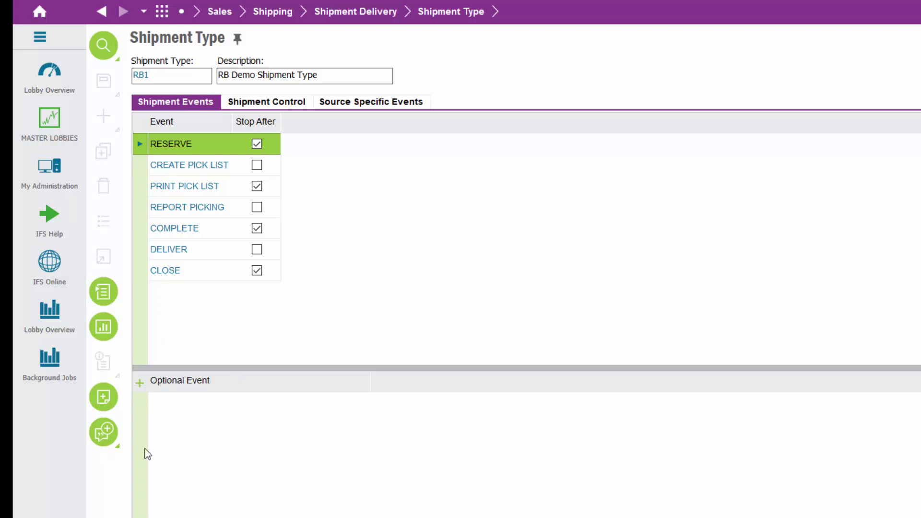
Examine the optional events of the CREATE PICK LIST event and the choices available for its Block for Automatic Connection entry
{"action": "left_click", "coordinate": [148, 168]}
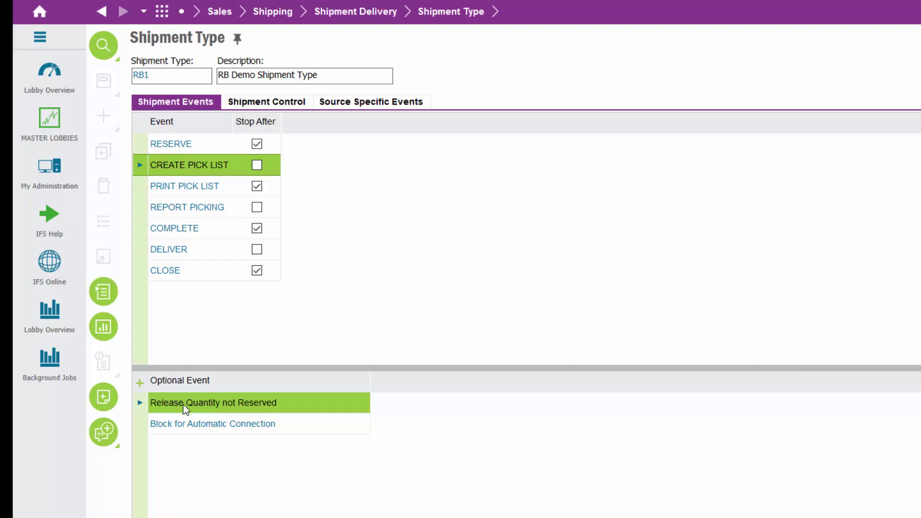
{"action": "left_click", "coordinate": [319, 405]}
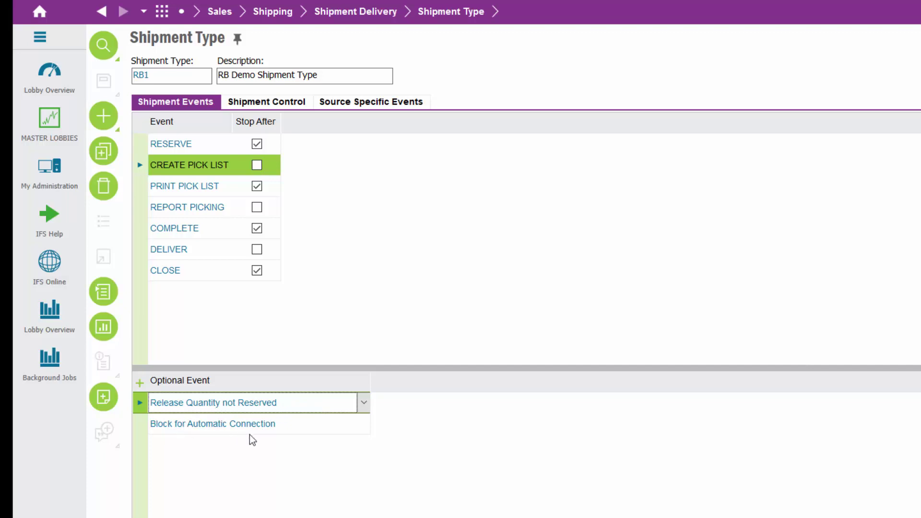
{"action": "left_click", "coordinate": [331, 425]}
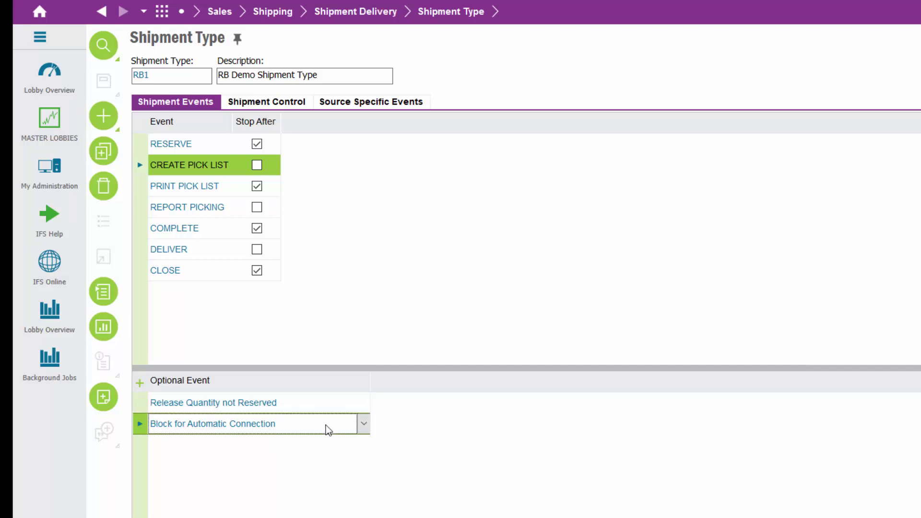
{"action": "left_click", "coordinate": [360, 426]}
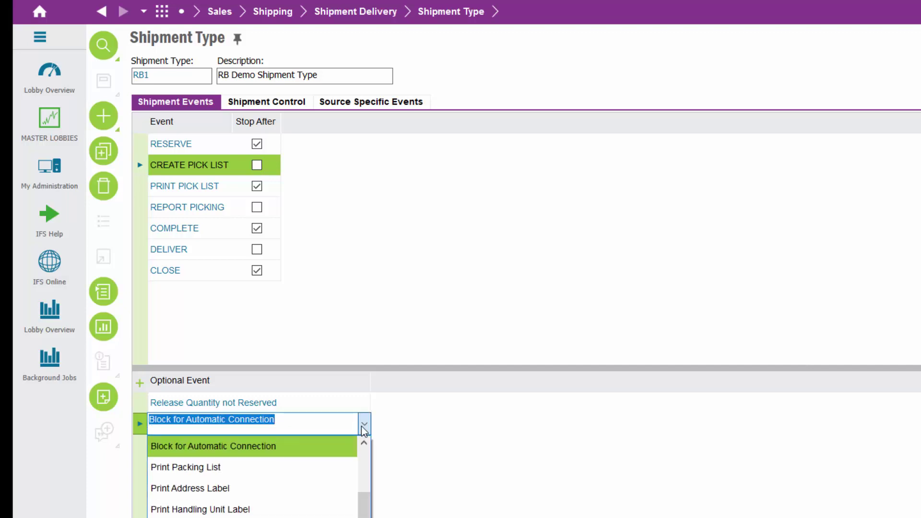
{"action": "left_click", "coordinate": [363, 426]}
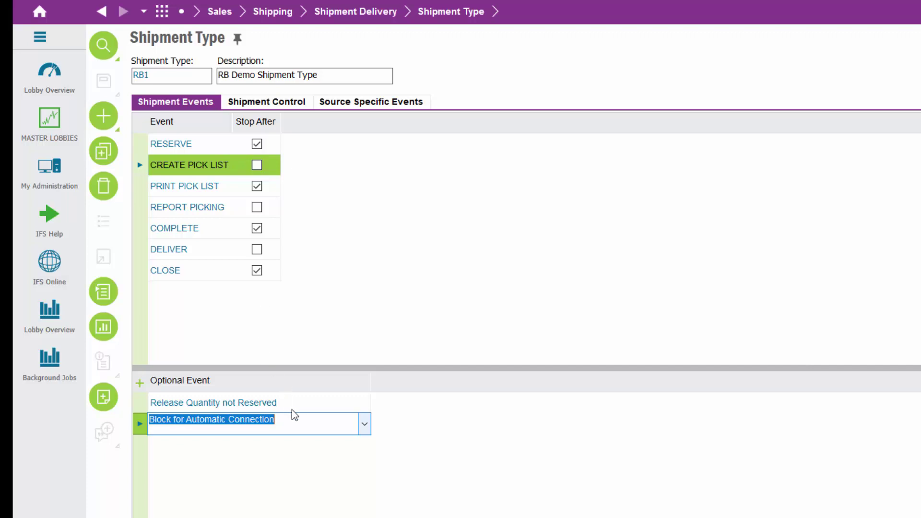
{"action": "left_click", "coordinate": [299, 426]}
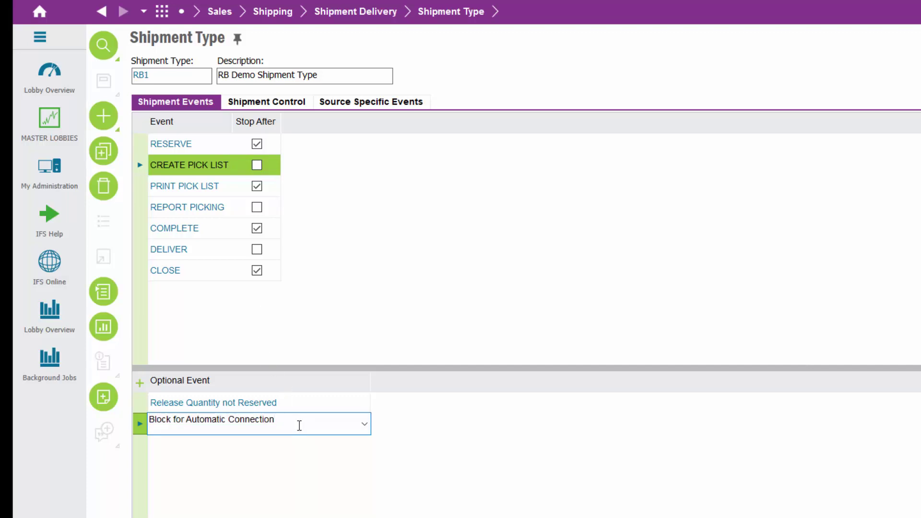
{"action": "left_click", "coordinate": [442, 447]}
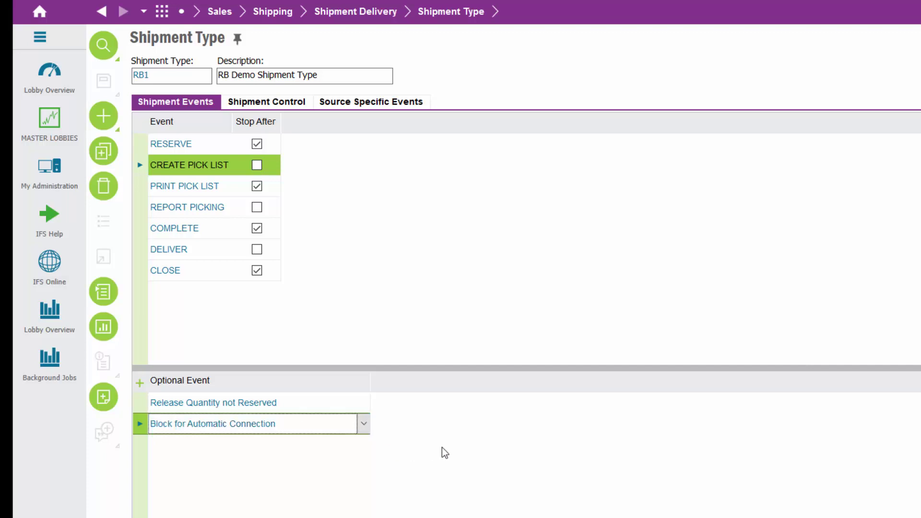
Review the optional events attached to the PRINT PICK LIST, REPORT PICKING, COMPLETE, DELIVER and CLOSE shipment events
{"action": "left_click", "coordinate": [139, 186]}
{"action": "left_click", "coordinate": [142, 207]}
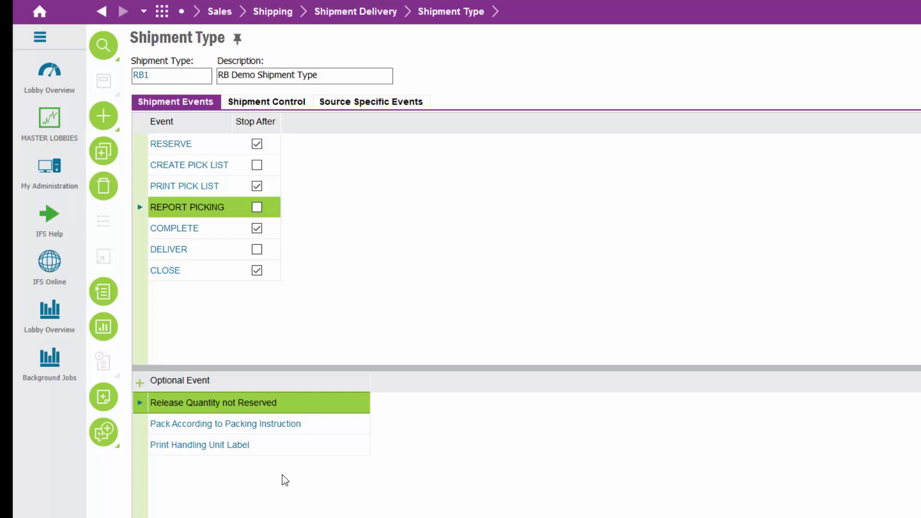
{"action": "left_click", "coordinate": [143, 226]}
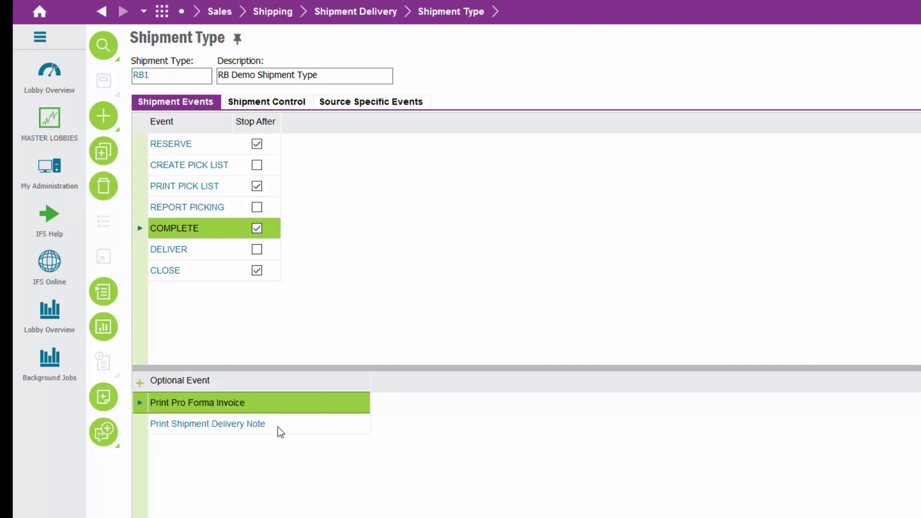
{"action": "left_click", "coordinate": [142, 249]}
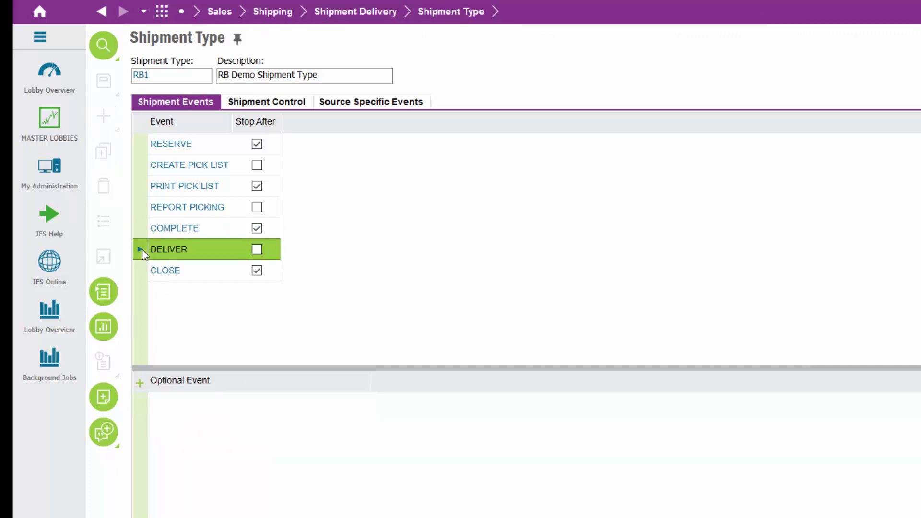
{"action": "left_click", "coordinate": [139, 271]}
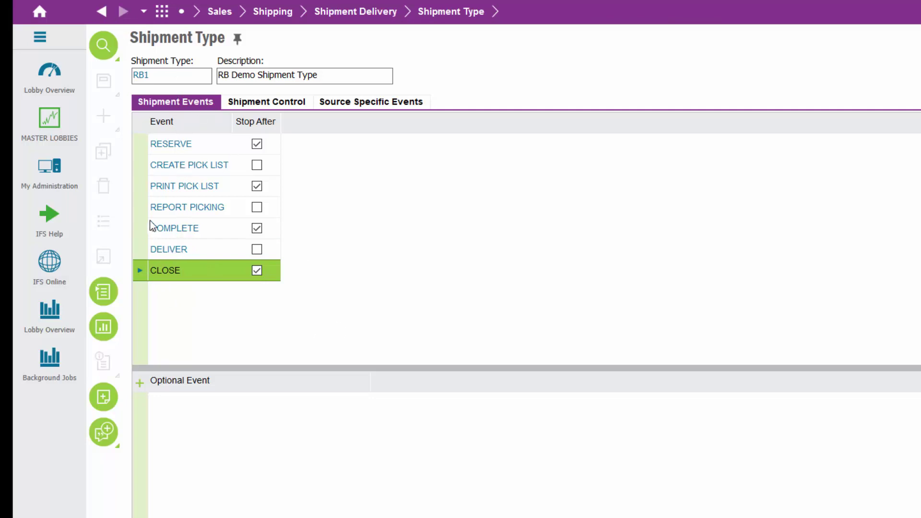
{"action": "left_click", "coordinate": [139, 187]}
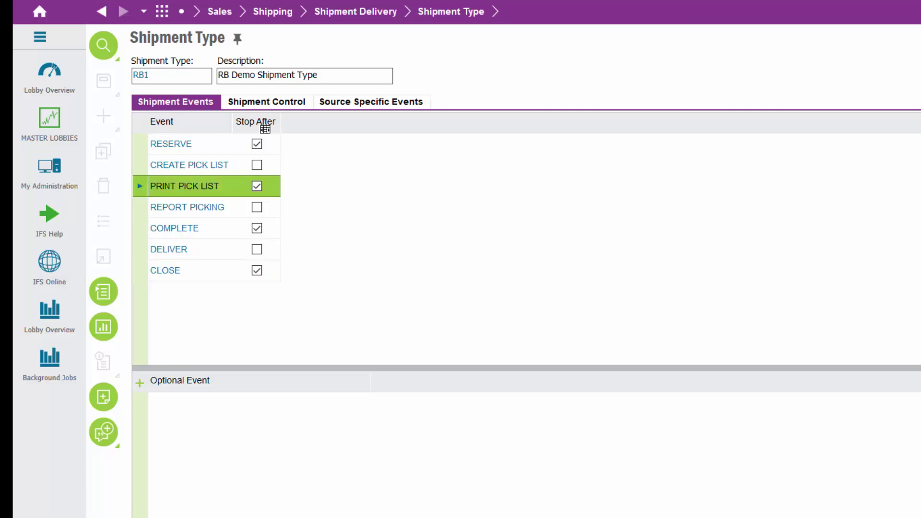
Set the shipment creation rule for customer orders to At Pick List Creation in the shipment control settings and save the shipment type
{"action": "left_click", "coordinate": [263, 103]}
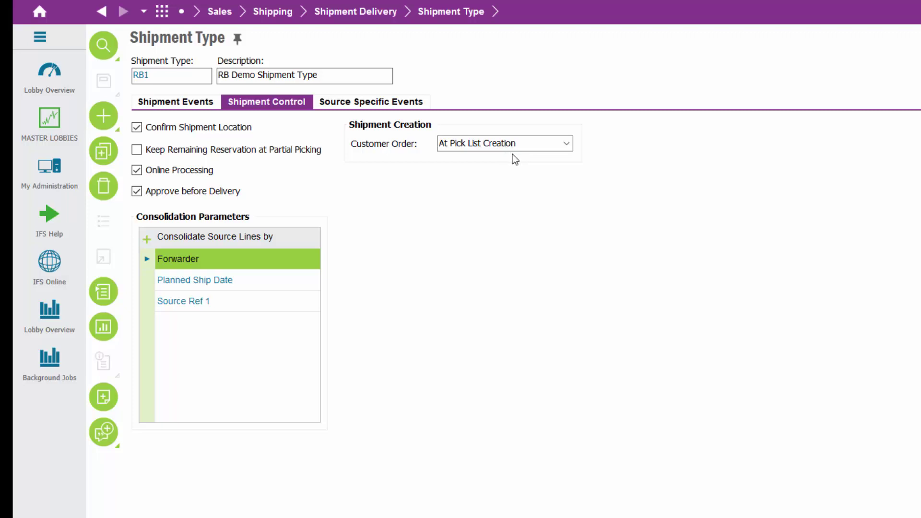
{"action": "left_click", "coordinate": [568, 146]}
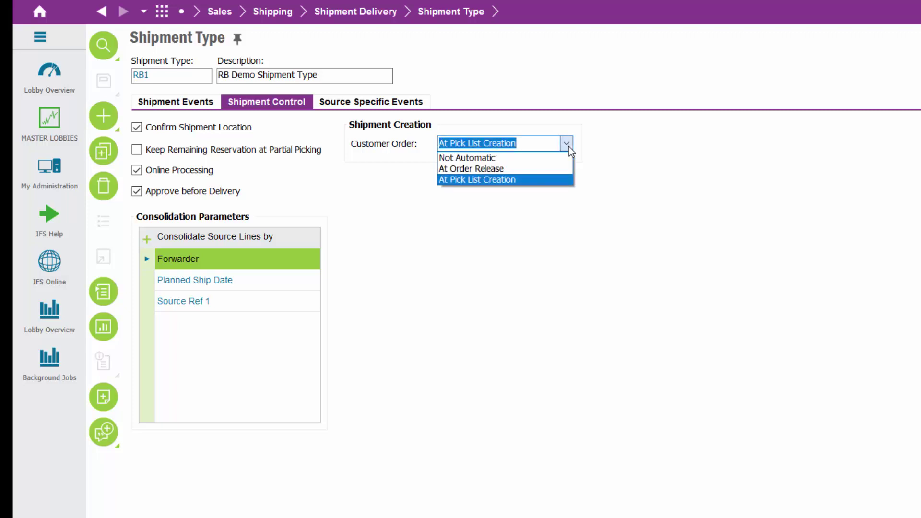
{"action": "left_click", "coordinate": [531, 180]}
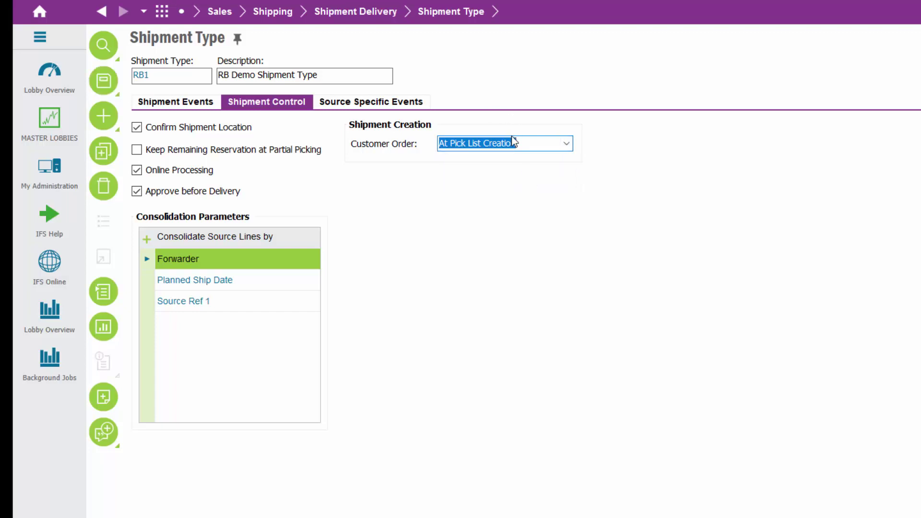
{"action": "left_click", "coordinate": [97, 77]}
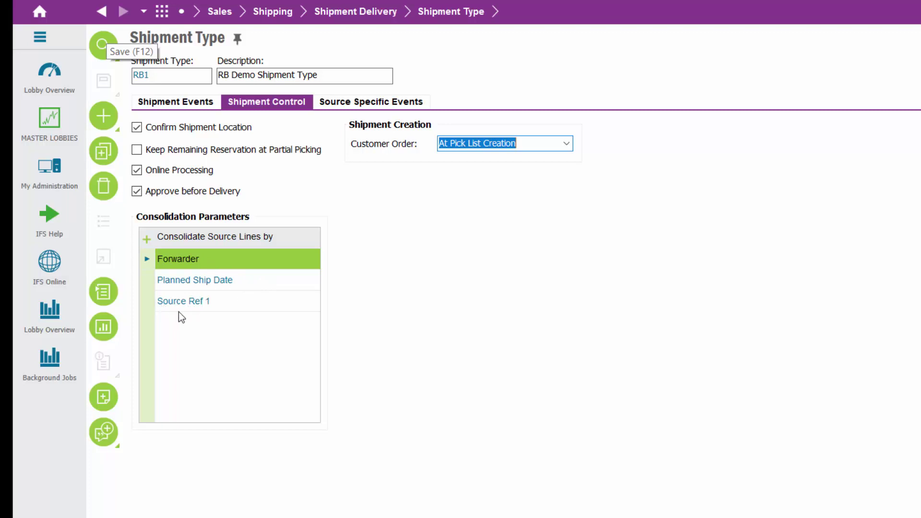
Examine the Source Ref 1 consolidation parameter and the customer order source-specific events, ending back at the shipment events
{"action": "left_click", "coordinate": [232, 302]}
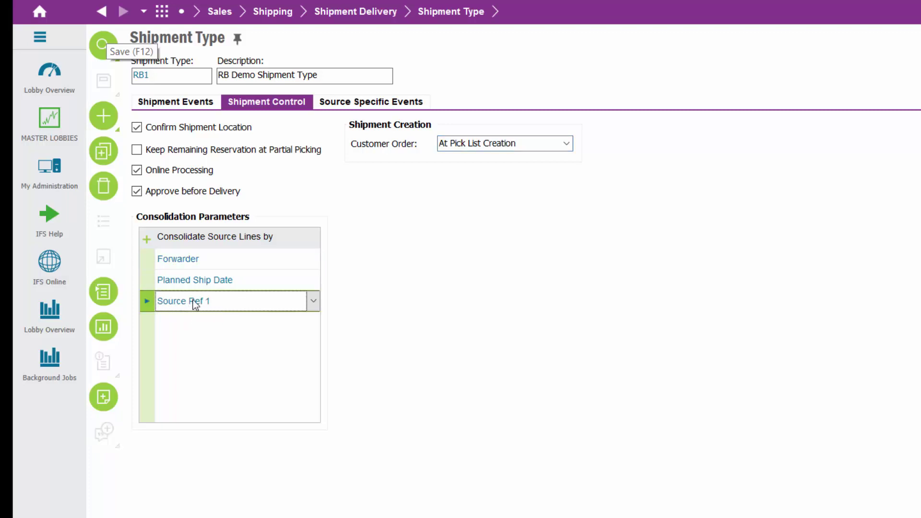
{"action": "left_click", "coordinate": [390, 312]}
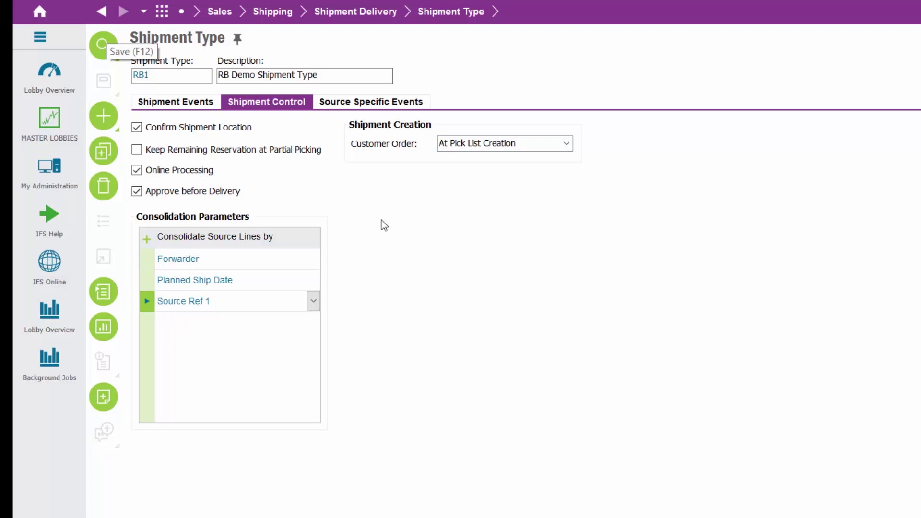
{"action": "left_click", "coordinate": [366, 106]}
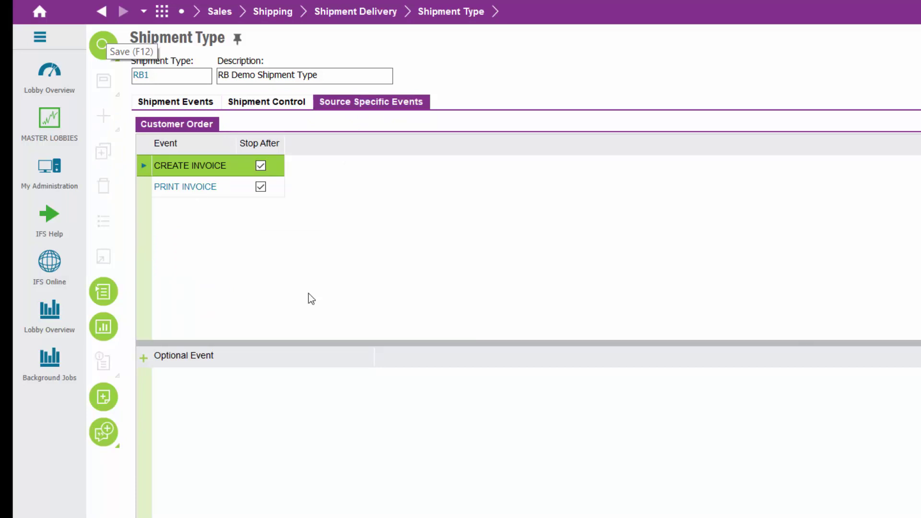
{"action": "left_click", "coordinate": [276, 105]}
{"action": "left_click", "coordinate": [198, 108]}
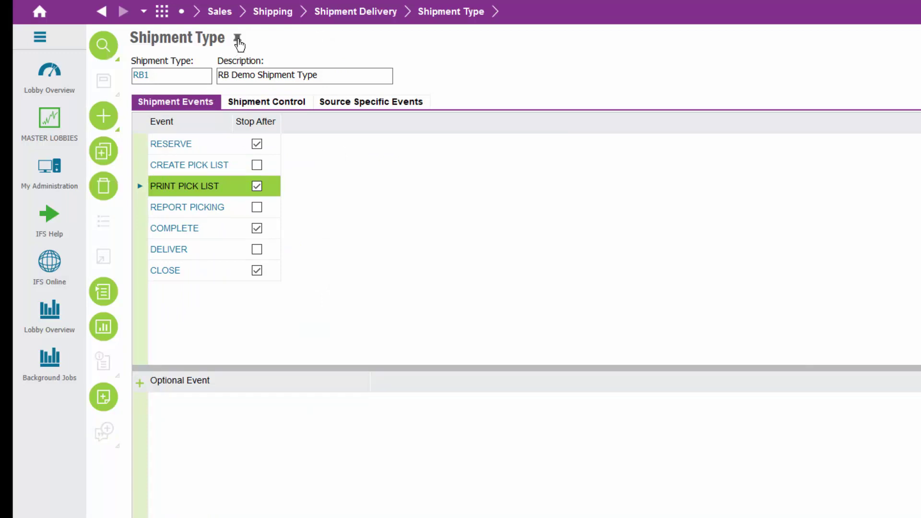
Return to the outbound shipping planner lobby and open My Shipment Locs to examine the Shipping Dock A location
{"action": "left_click", "coordinate": [159, 13]}
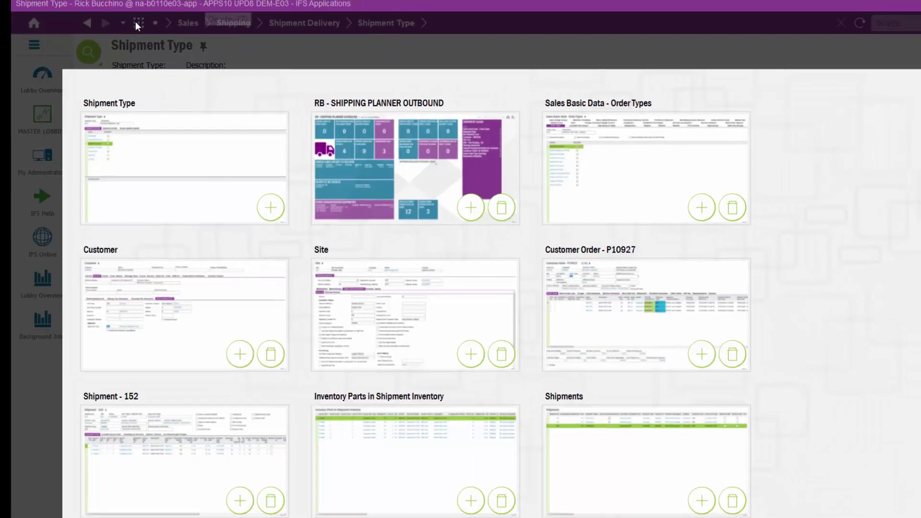
{"action": "key", "text": "Escape"}
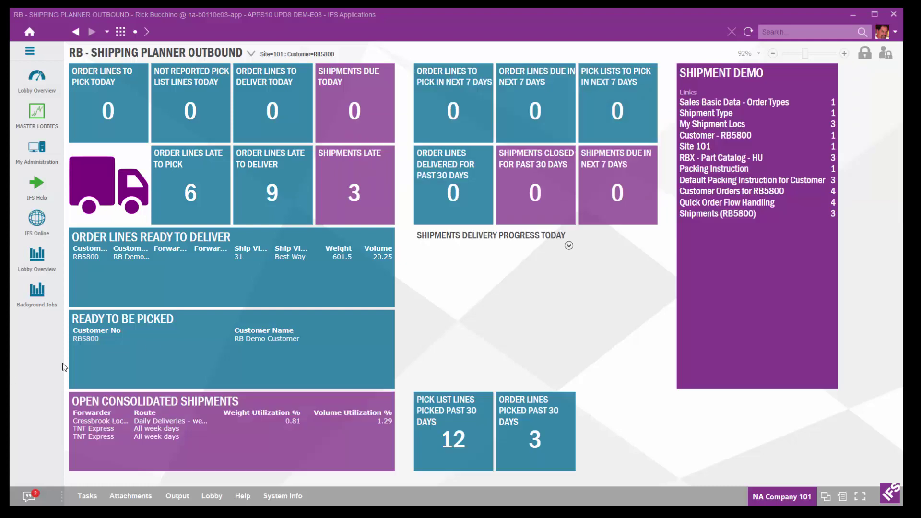
{"action": "left_click", "coordinate": [716, 126]}
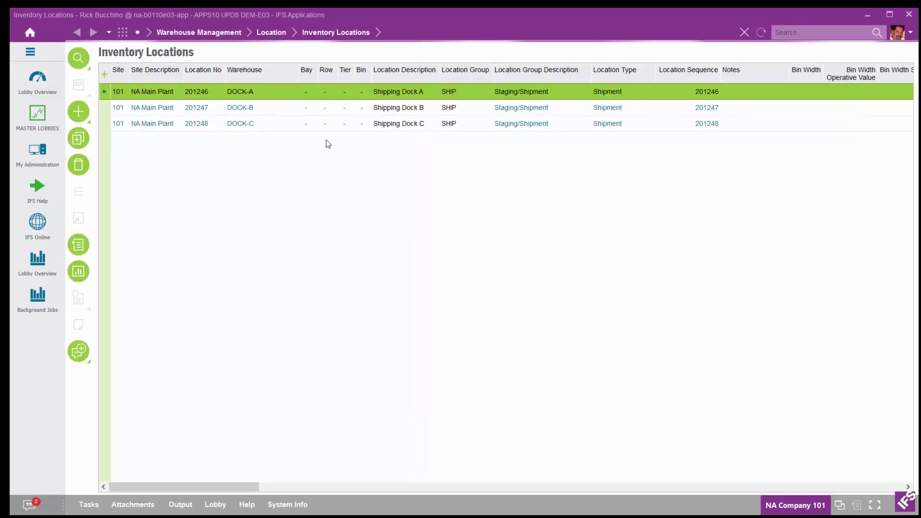
{"action": "left_click", "coordinate": [216, 91]}
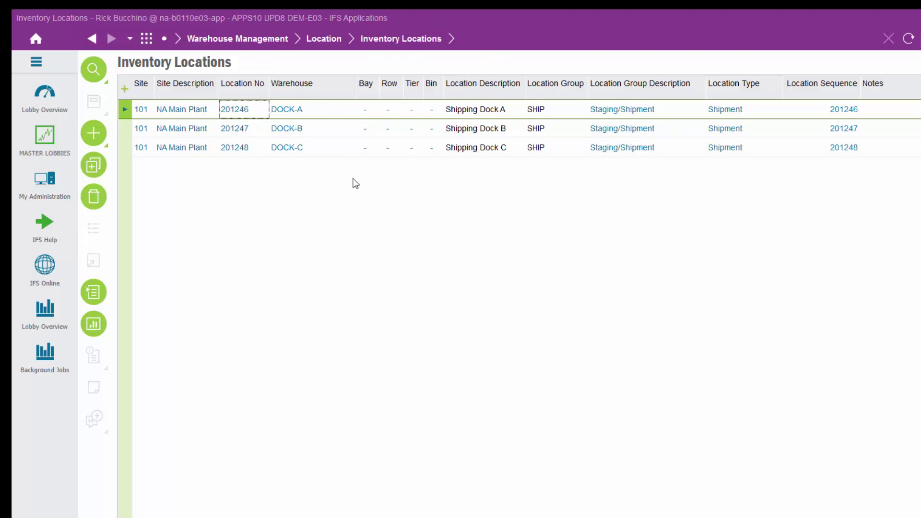
Go back to the lobby, open the RB Demo Customer record and view its order address information for the arrival dock address
{"action": "left_click", "coordinate": [143, 40]}
{"action": "left_click", "coordinate": [443, 204]}
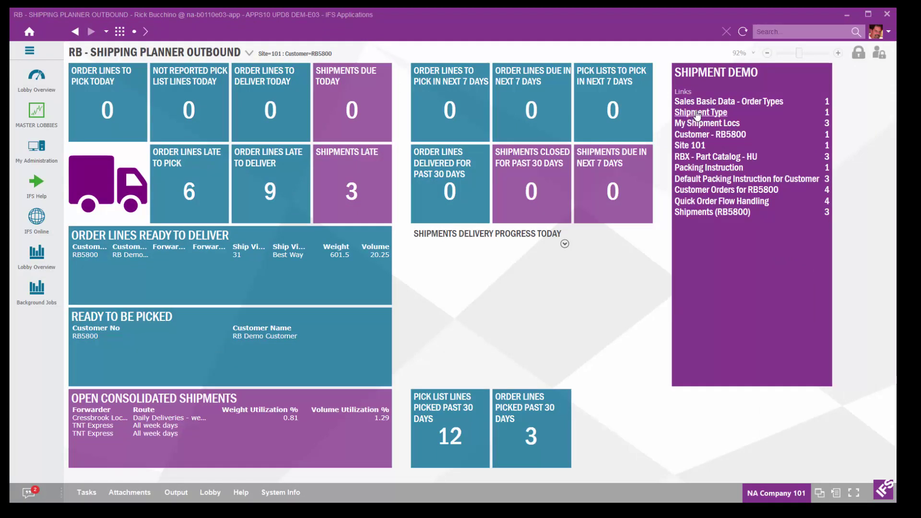
{"action": "left_click", "coordinate": [699, 137]}
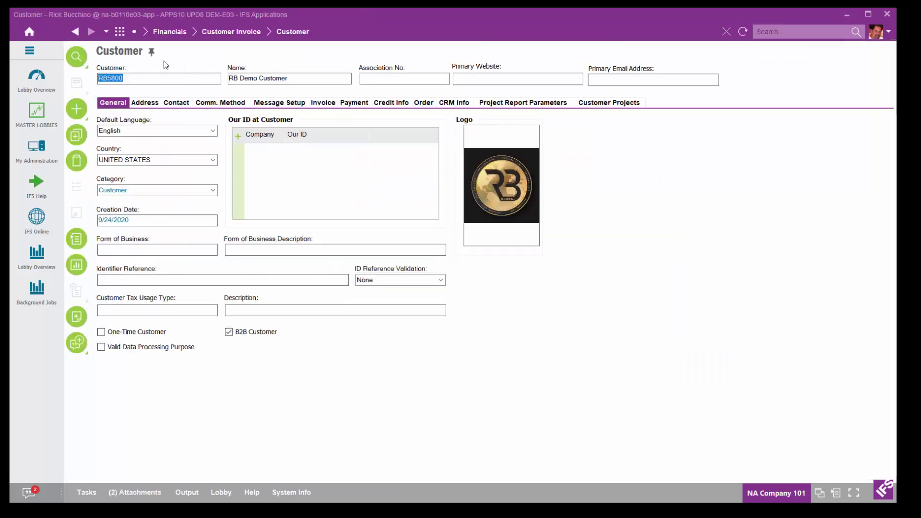
{"action": "left_click", "coordinate": [168, 78]}
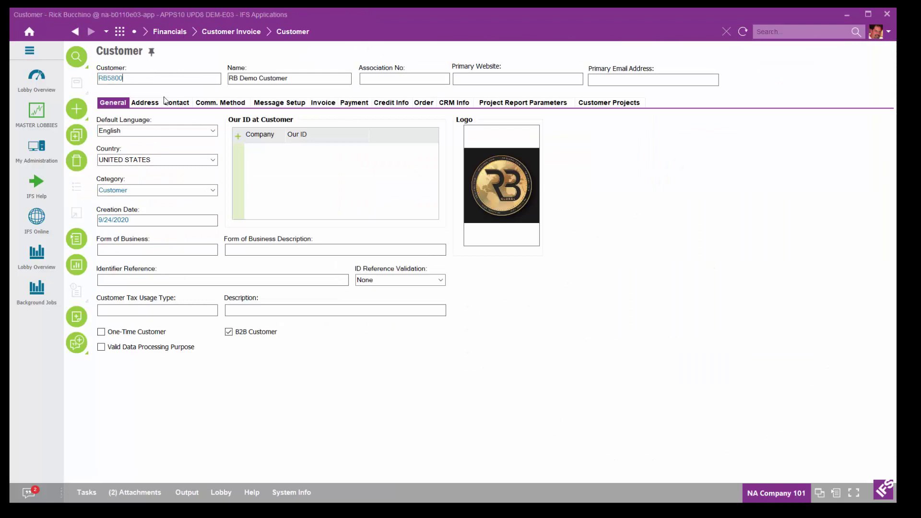
{"action": "left_click", "coordinate": [151, 106]}
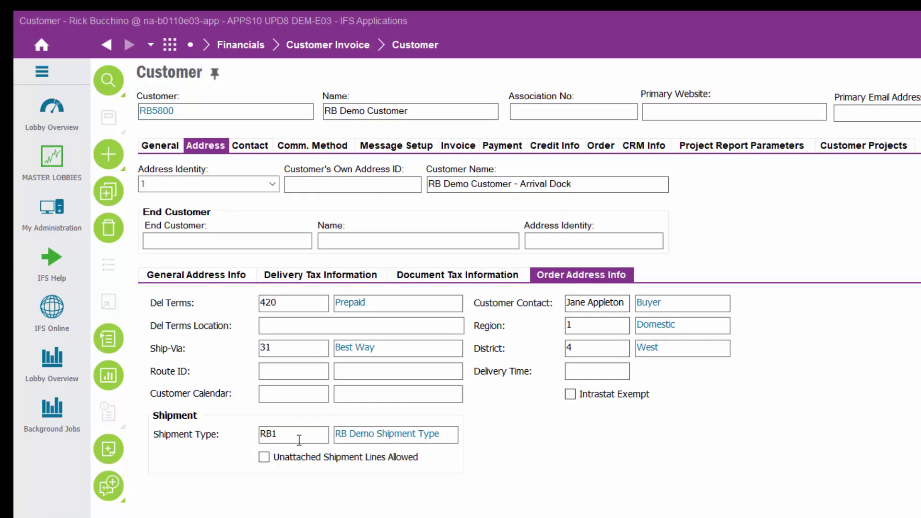
Examine the shipment type on the customer's delivery address and the default order type in the miscellaneous customer order information
{"action": "left_click_drag", "start_coordinate": [299, 434], "coordinate": [258, 434]}
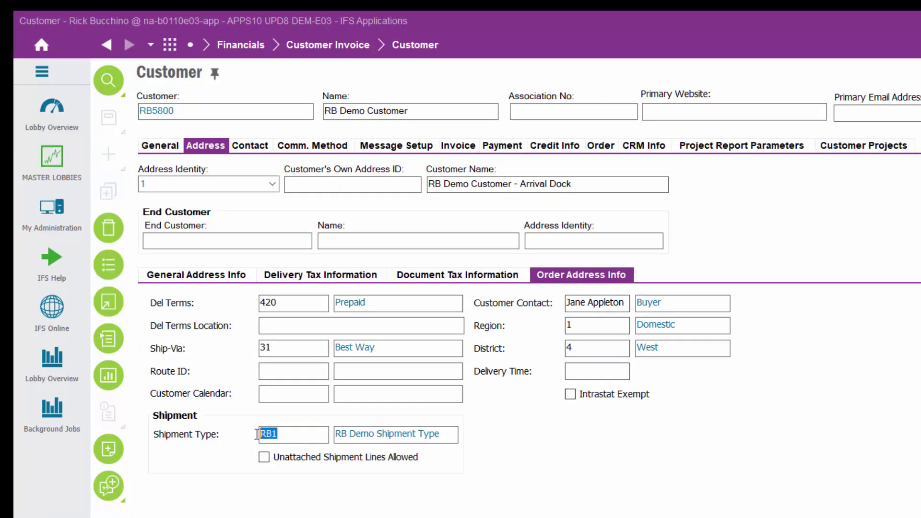
{"action": "left_click", "coordinate": [303, 436]}
{"action": "left_click", "coordinate": [303, 436]}
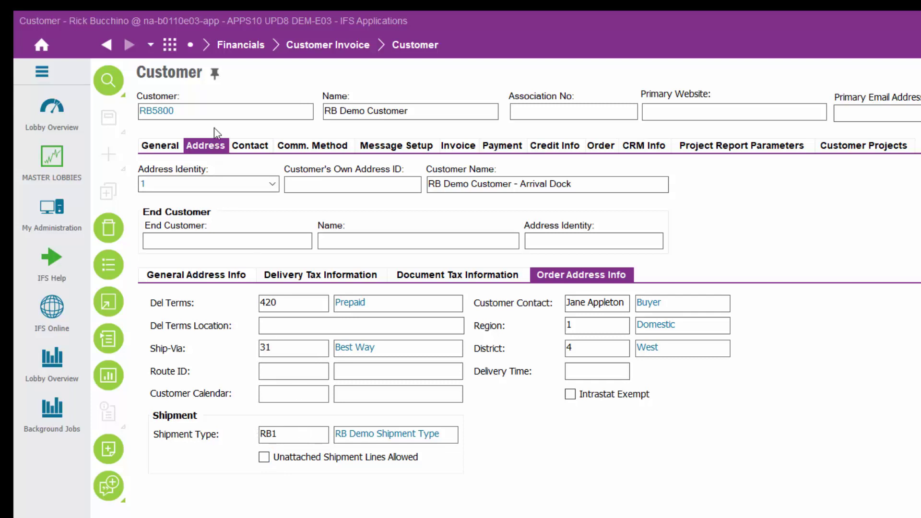
{"action": "left_click", "coordinate": [220, 184]}
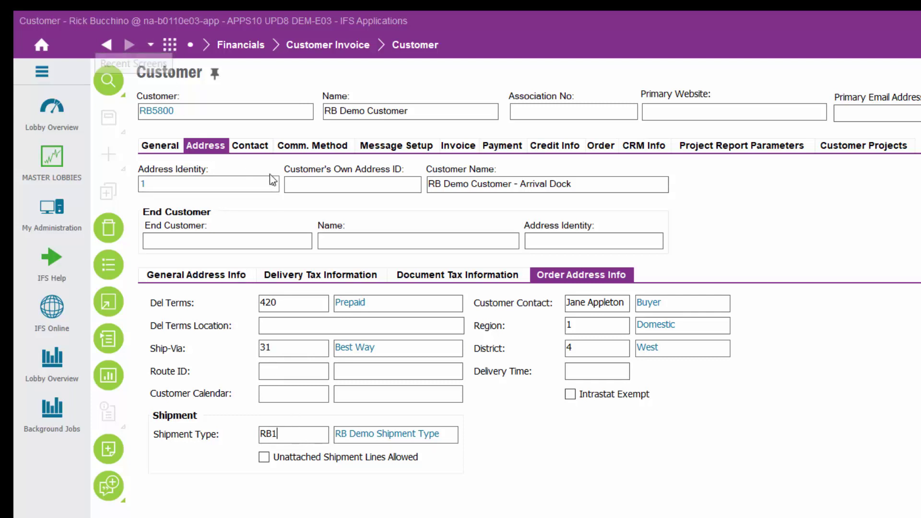
{"action": "left_click", "coordinate": [601, 148]}
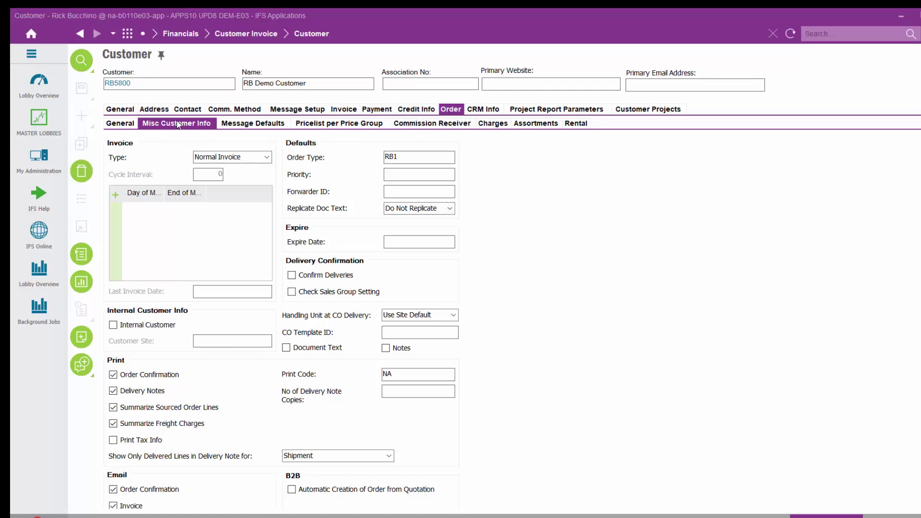
{"action": "left_click", "coordinate": [424, 156]}
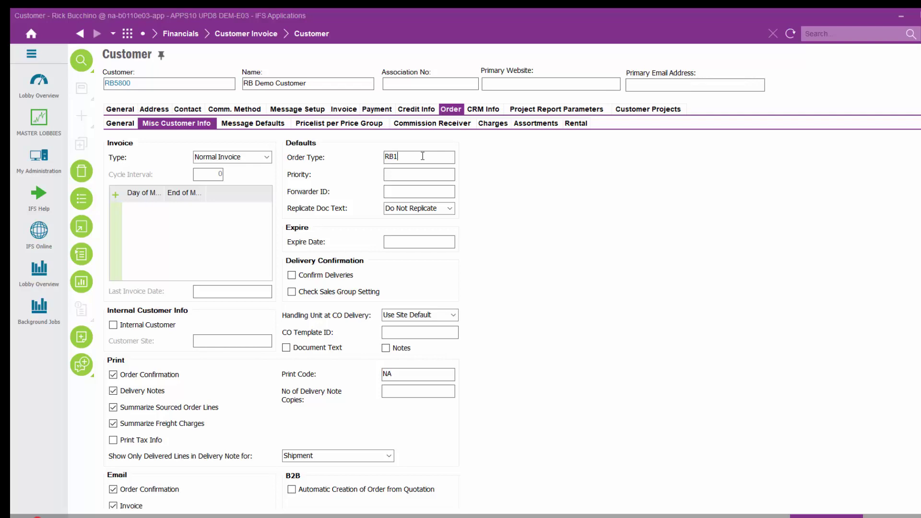
Return to the outbound shipping planner lobby, open RBX - Part Catalog - HU and list the available part records
{"action": "left_click", "coordinate": [126, 39]}
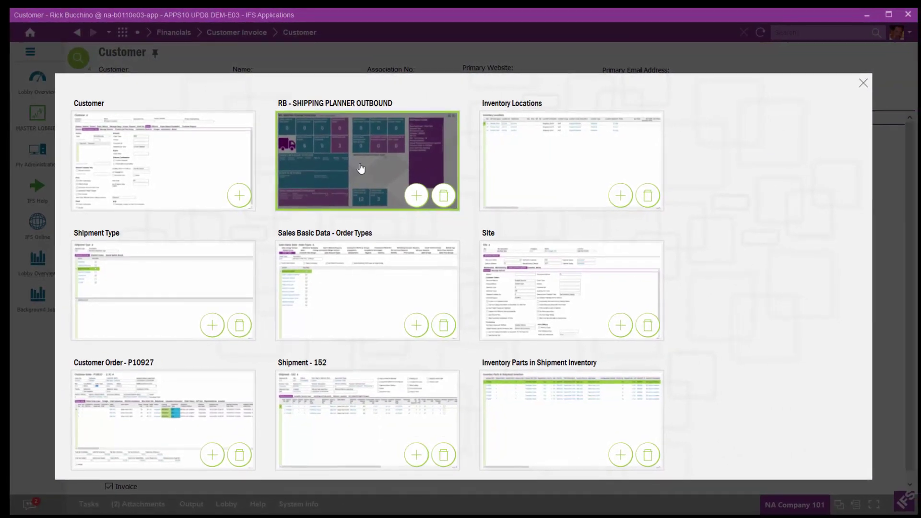
{"action": "left_click", "coordinate": [361, 168]}
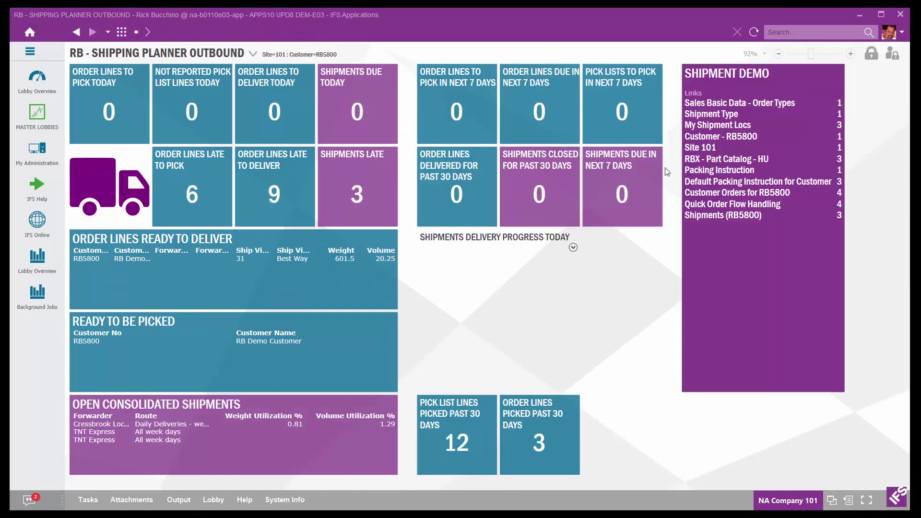
{"action": "left_click", "coordinate": [716, 160]}
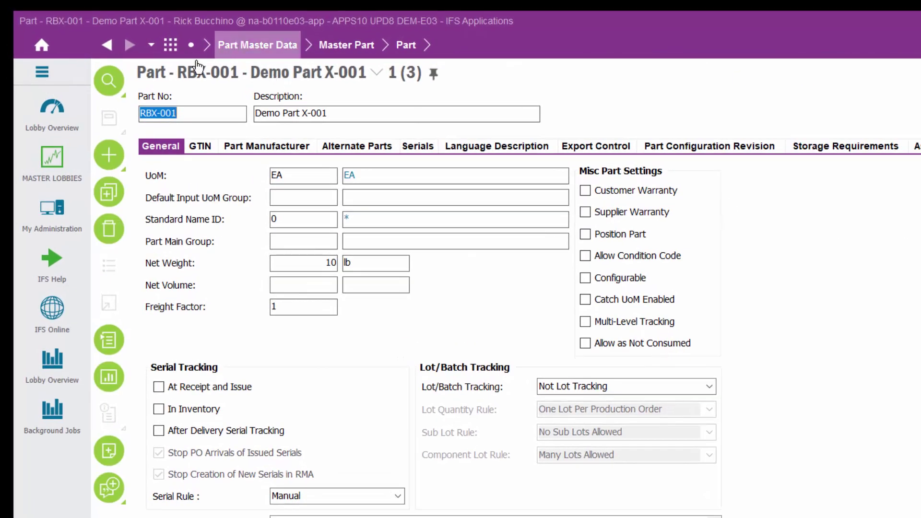
{"action": "left_click", "coordinate": [205, 113]}
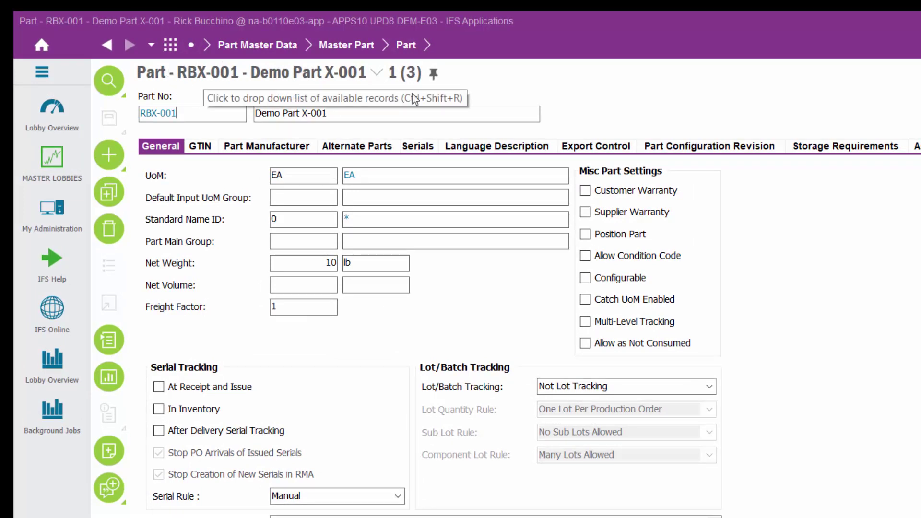
{"action": "left_click", "coordinate": [378, 74]}
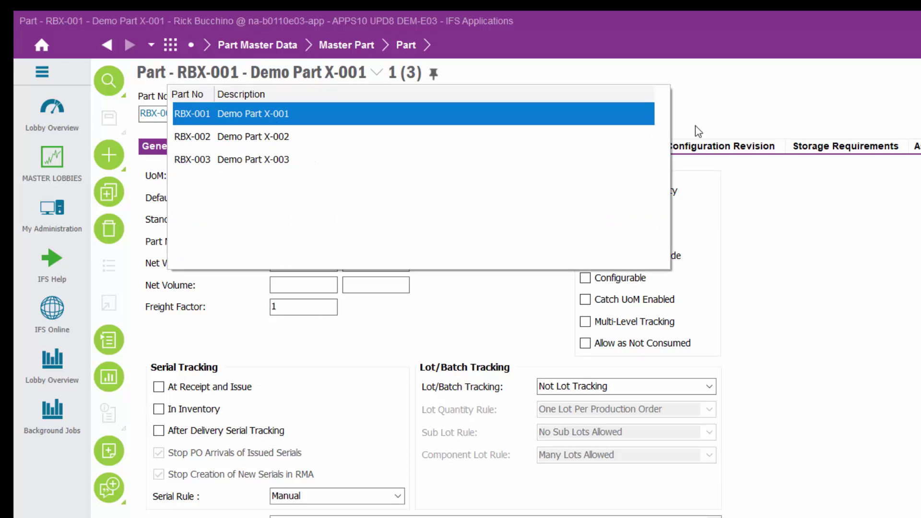
Examine the net weight of part RBX-001 and its handling unit capacity for the medium box
{"action": "left_click", "coordinate": [285, 263]}
{"action": "double_click", "coordinate": [330, 263]}
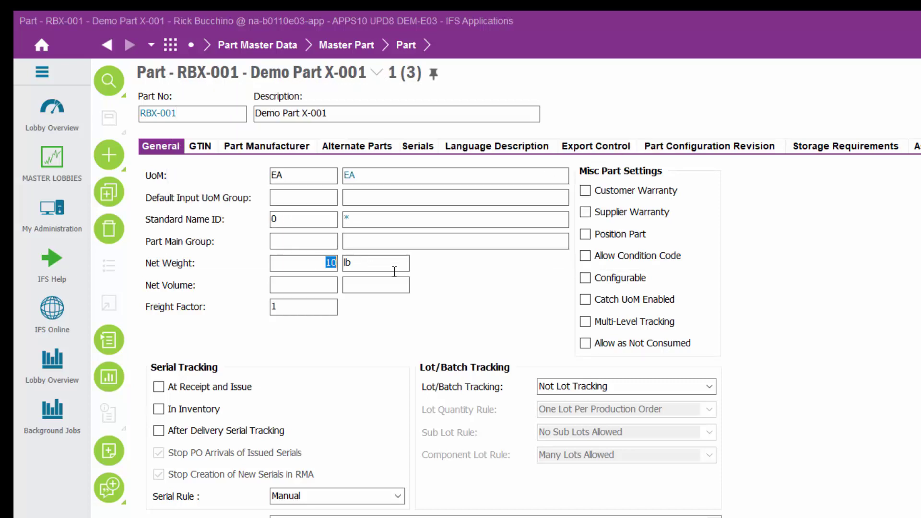
{"action": "left_click", "coordinate": [199, 118]}
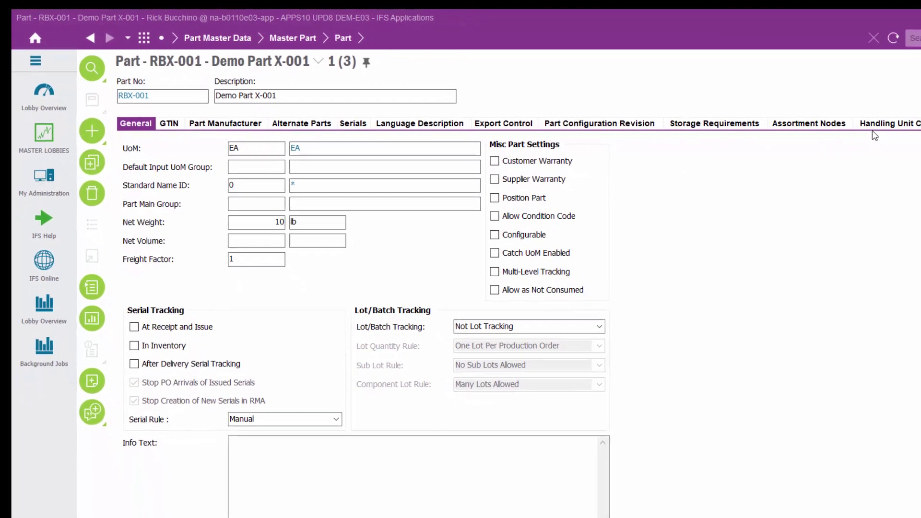
{"action": "left_click", "coordinate": [830, 118]}
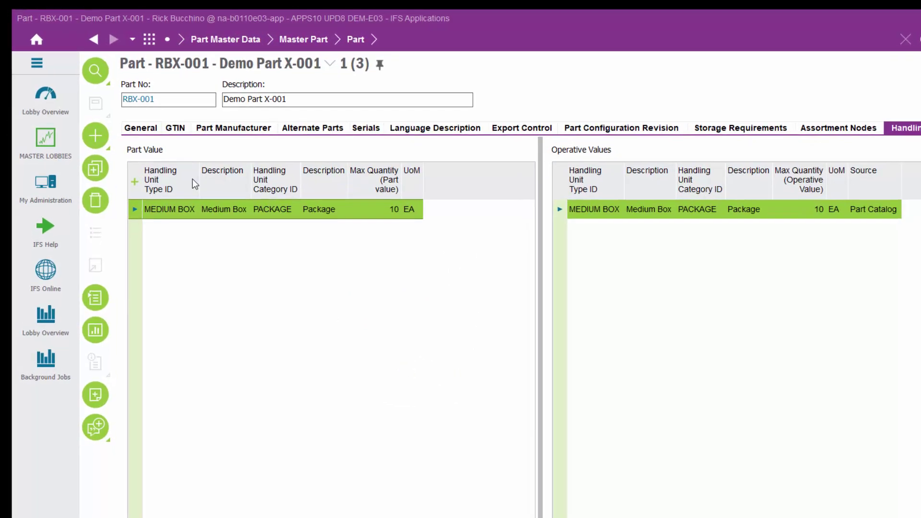
{"action": "left_click", "coordinate": [174, 216]}
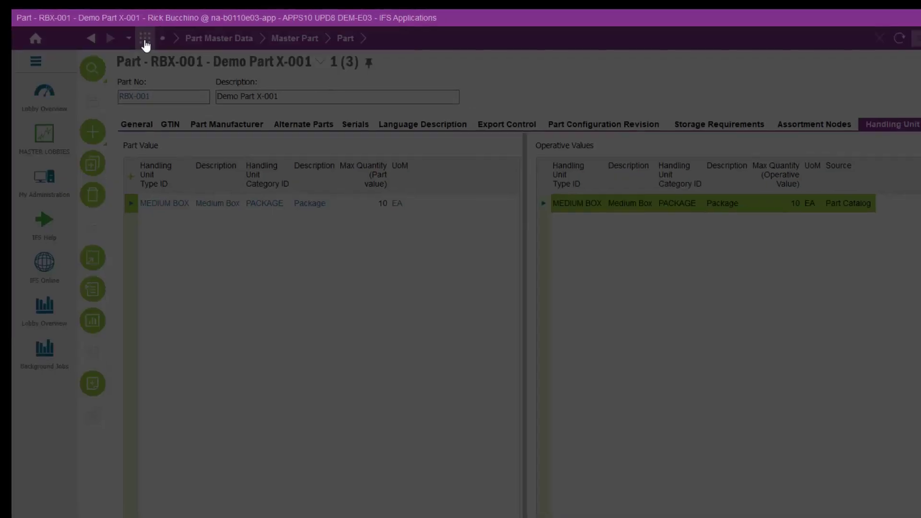
Go back to the lobby, open Packing Instruction and examine the pallet level of instruction RBDEMO1
{"action": "left_click", "coordinate": [145, 41]}
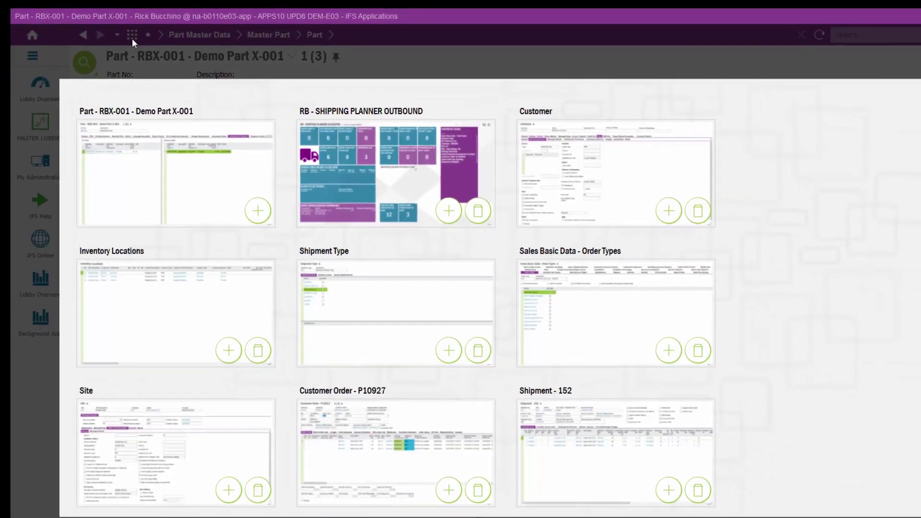
{"action": "left_click", "coordinate": [396, 189]}
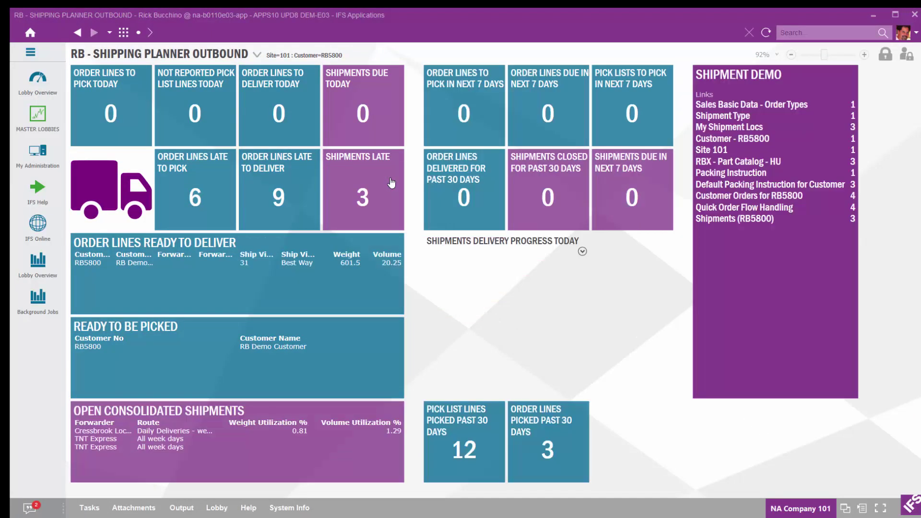
{"action": "left_click", "coordinate": [732, 173]}
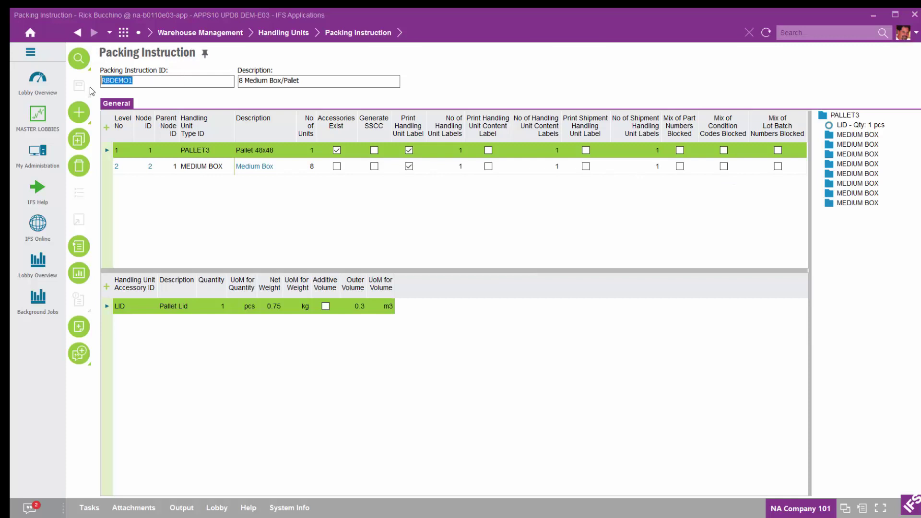
{"action": "left_click", "coordinate": [157, 81]}
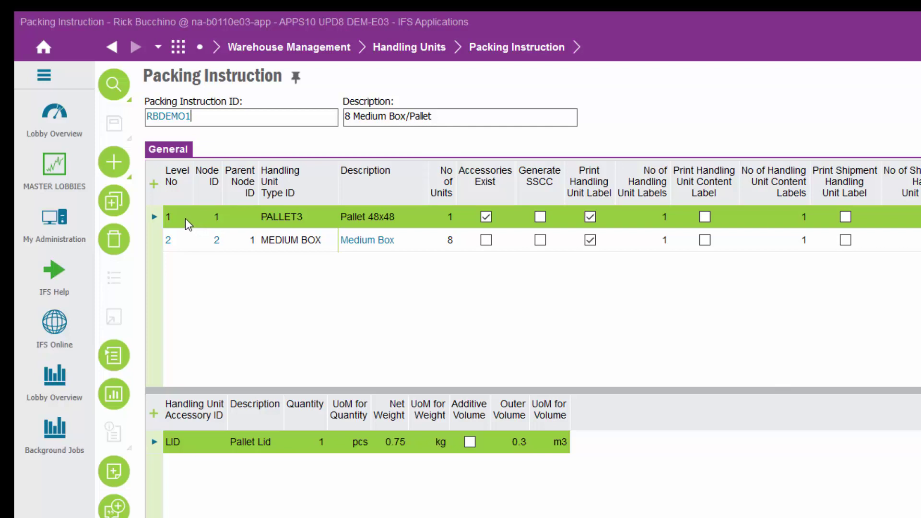
{"action": "left_click", "coordinate": [190, 218]}
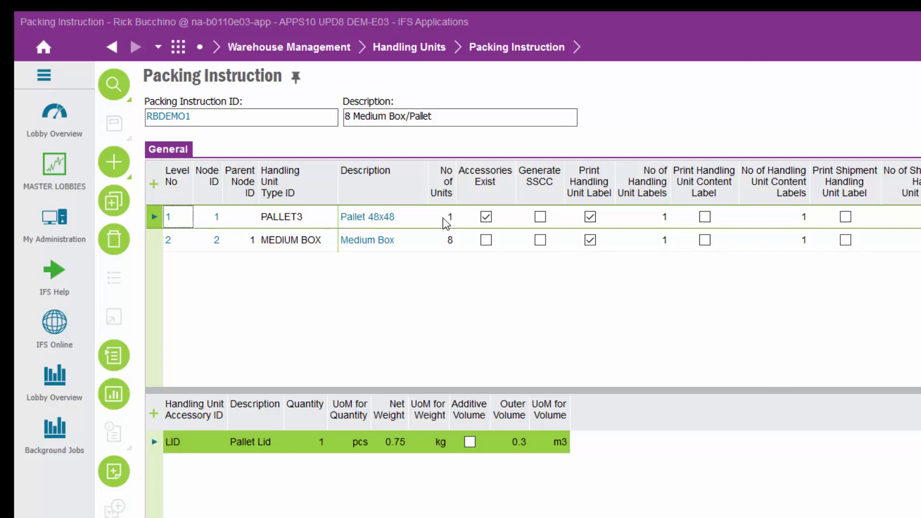
{"action": "left_click", "coordinate": [151, 218]}
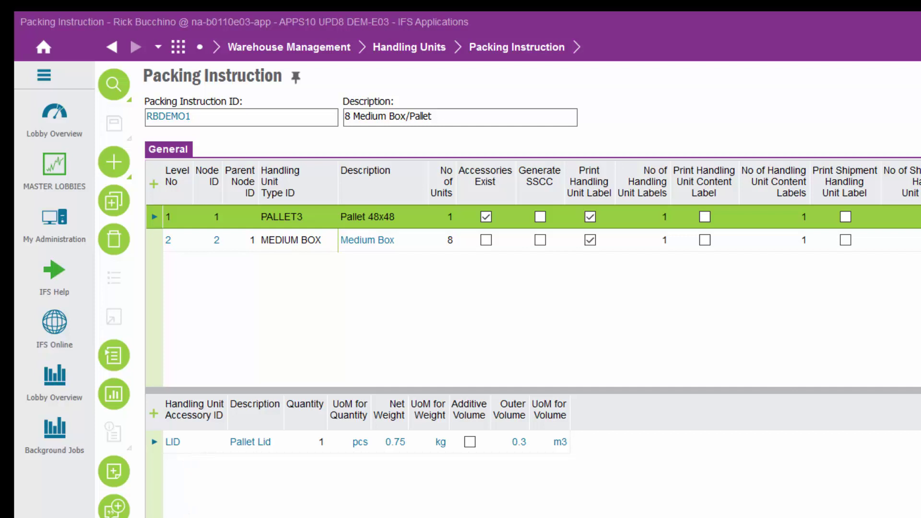
Review the pallet's lid accessory and the medium box level, and widen the handling unit structure view of the packing instruction
{"action": "left_click", "coordinate": [204, 441]}
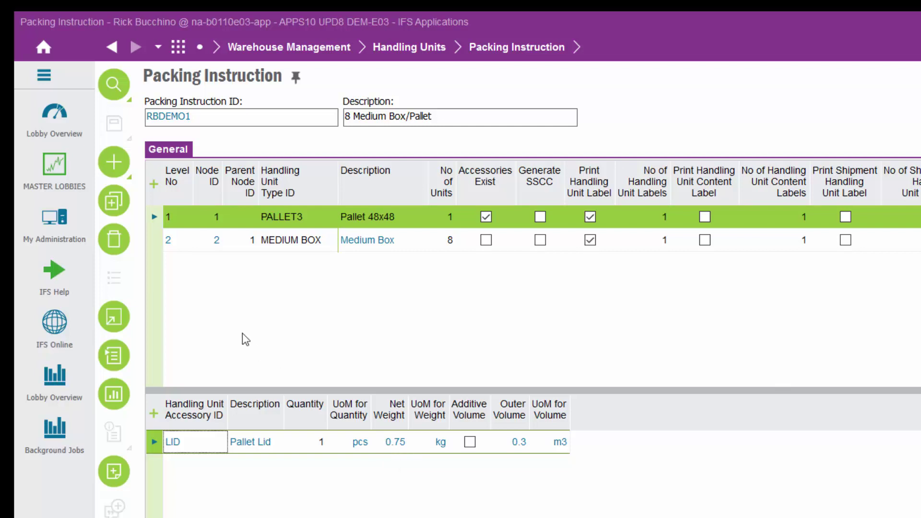
{"action": "left_click", "coordinate": [185, 218]}
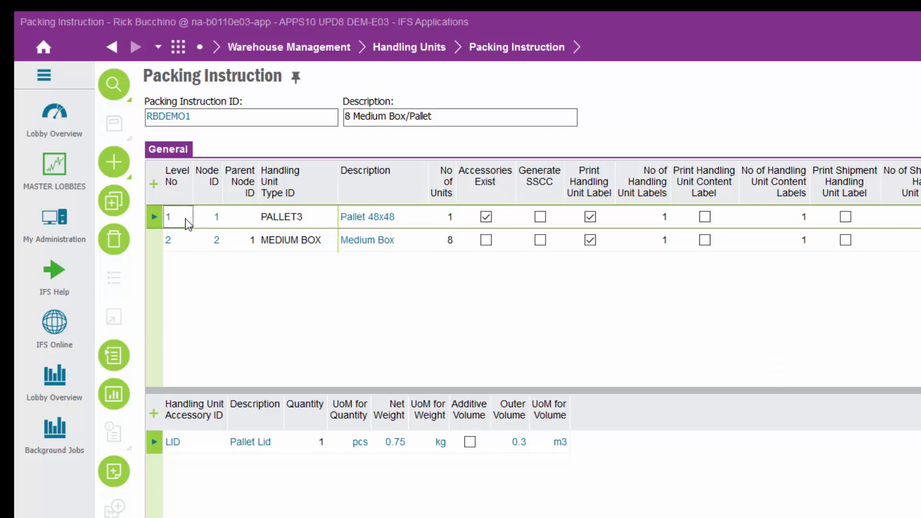
{"action": "left_click", "coordinate": [183, 245]}
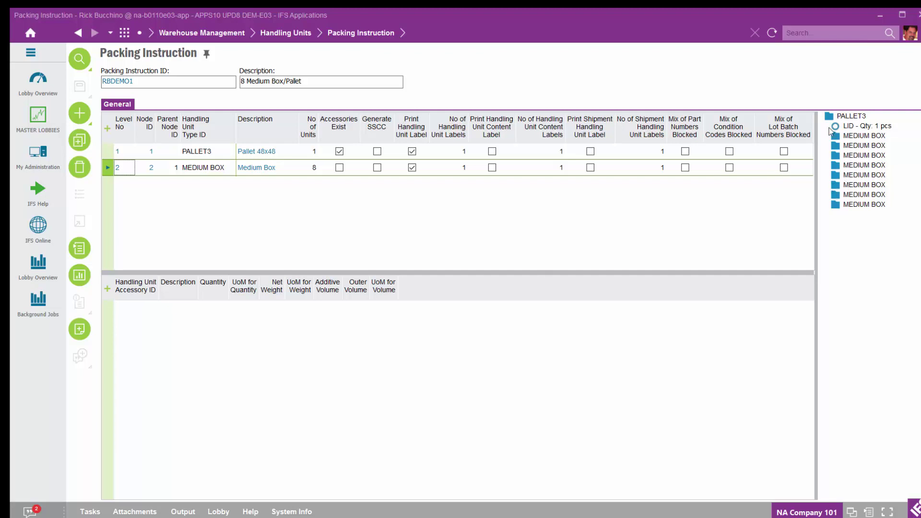
{"action": "left_click_drag", "start_coordinate": [815, 207], "coordinate": [726, 209]}
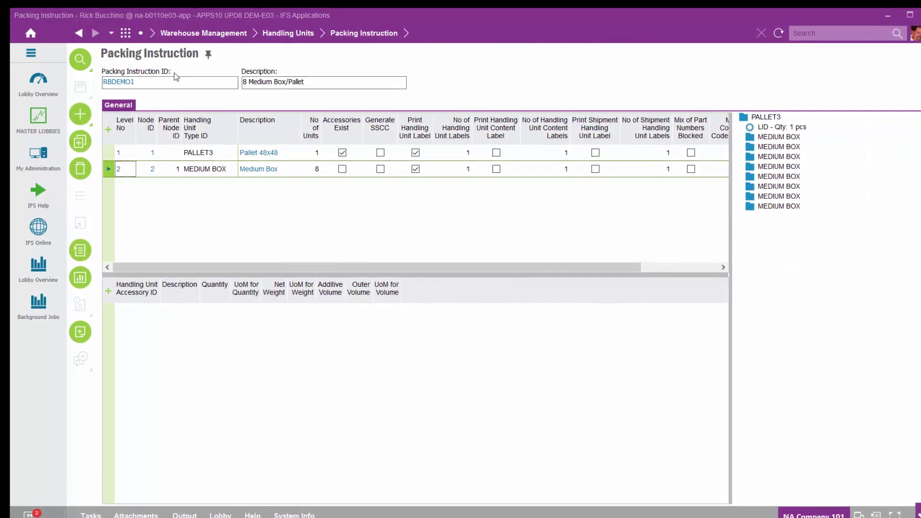
{"action": "left_click", "coordinate": [160, 82]}
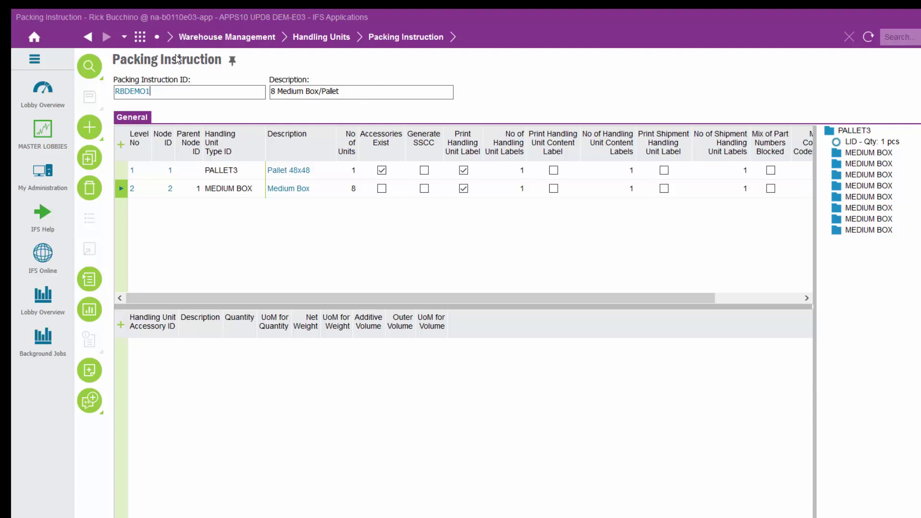
Return to the lobby and open Default Packing Instruction for Customer to examine the delivery address and packing instruction assigned to each part
{"action": "left_click", "coordinate": [140, 40]}
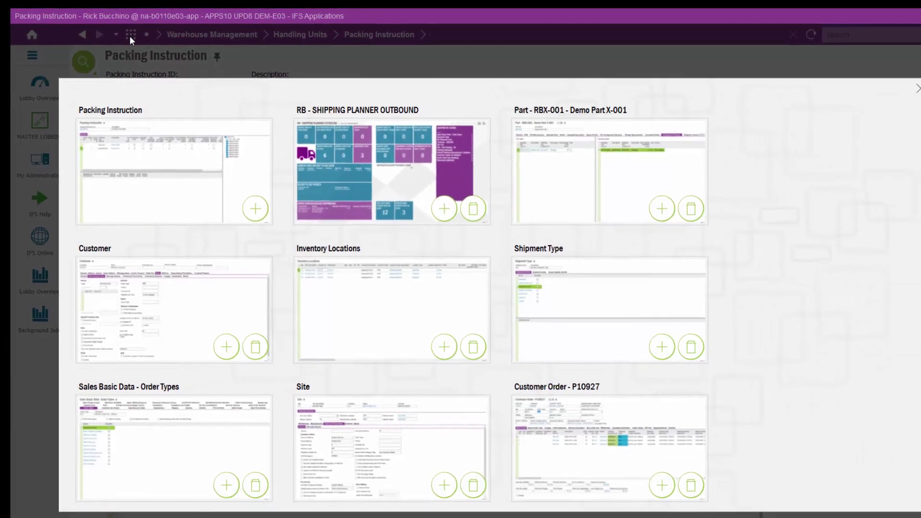
{"action": "left_click", "coordinate": [377, 163]}
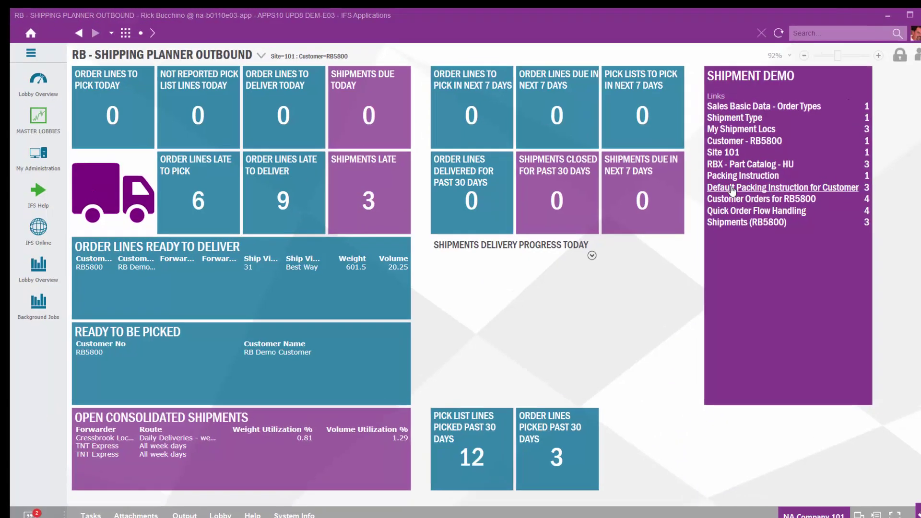
{"action": "left_click", "coordinate": [709, 183]}
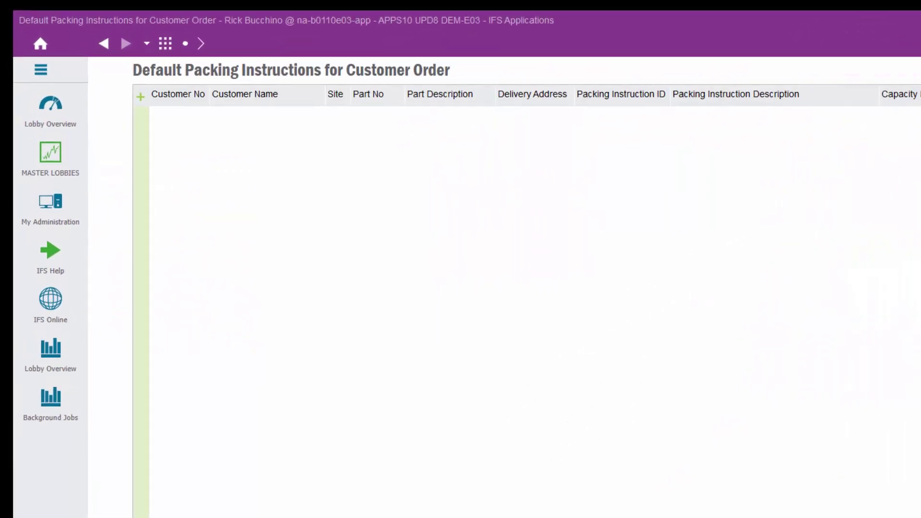
{"action": "left_click", "coordinate": [559, 181]}
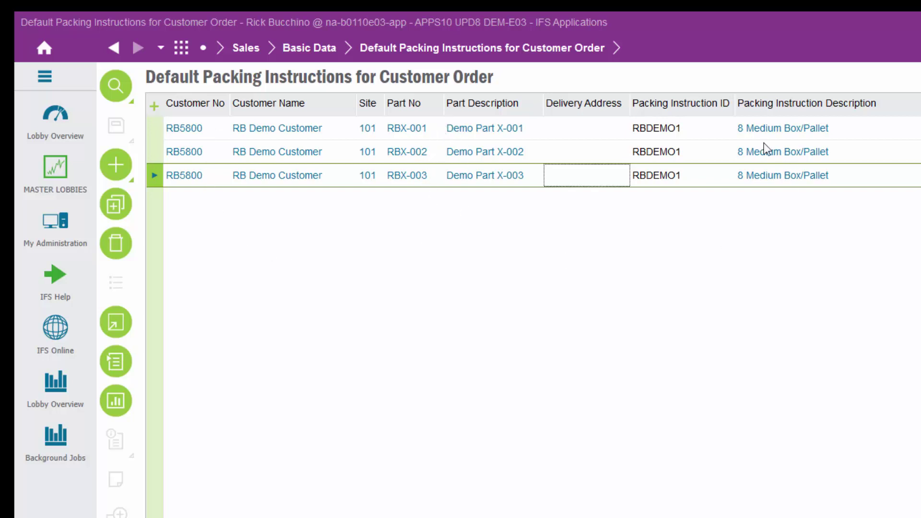
{"action": "left_click", "coordinate": [702, 129]}
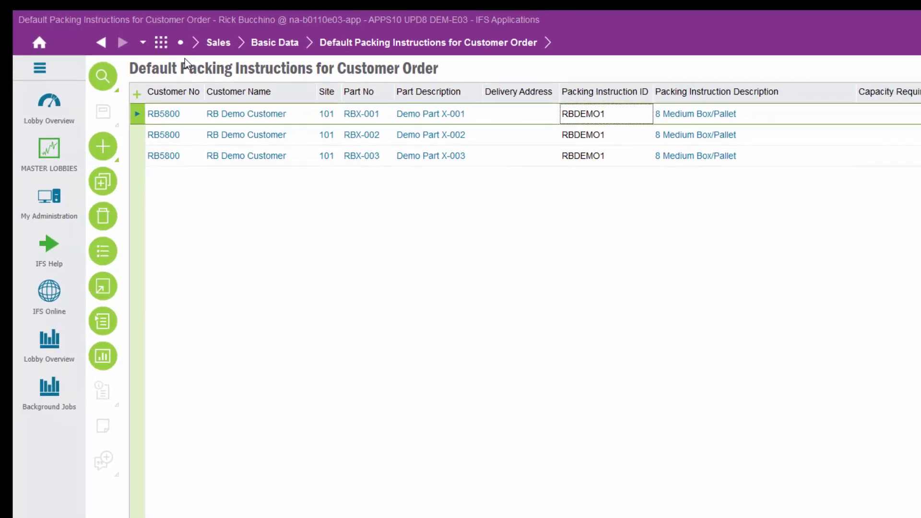
Go back to the lobby, open the RB Demo Customer's orders and examine the first order's header and its RBX-001 line, ending at the recent screens
{"action": "left_click", "coordinate": [147, 39]}
{"action": "left_click", "coordinate": [379, 184]}
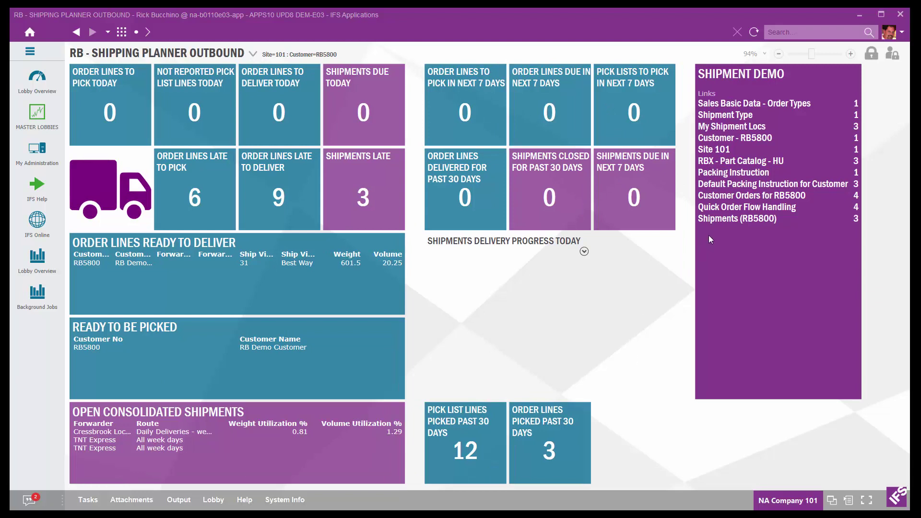
{"action": "left_click", "coordinate": [740, 196]}
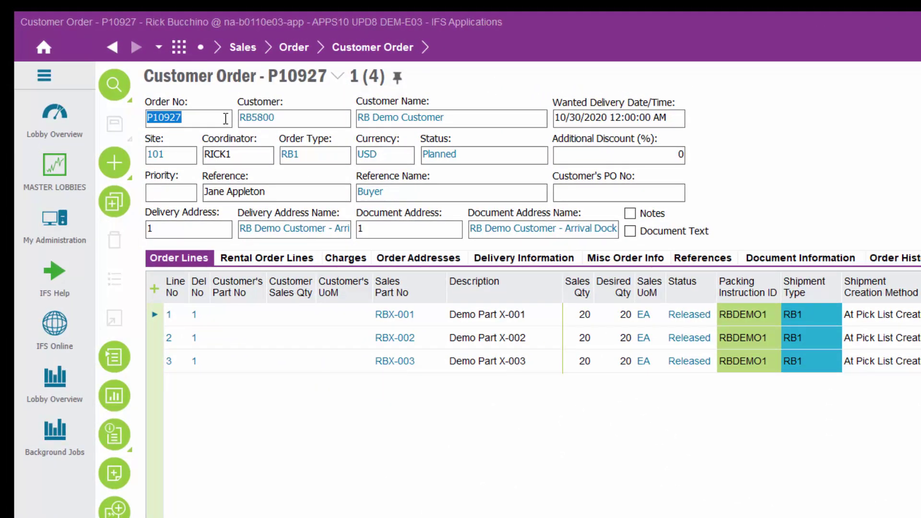
{"action": "left_click", "coordinate": [192, 104]}
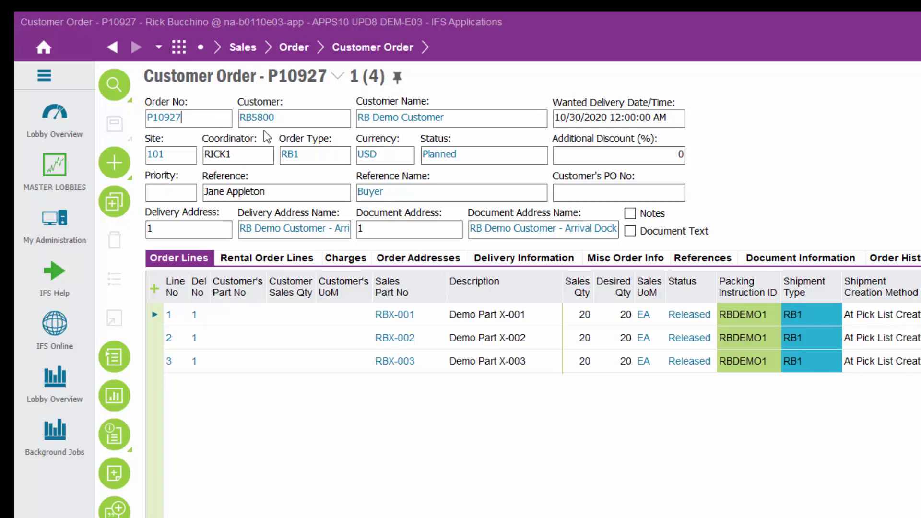
{"action": "left_click", "coordinate": [433, 319]}
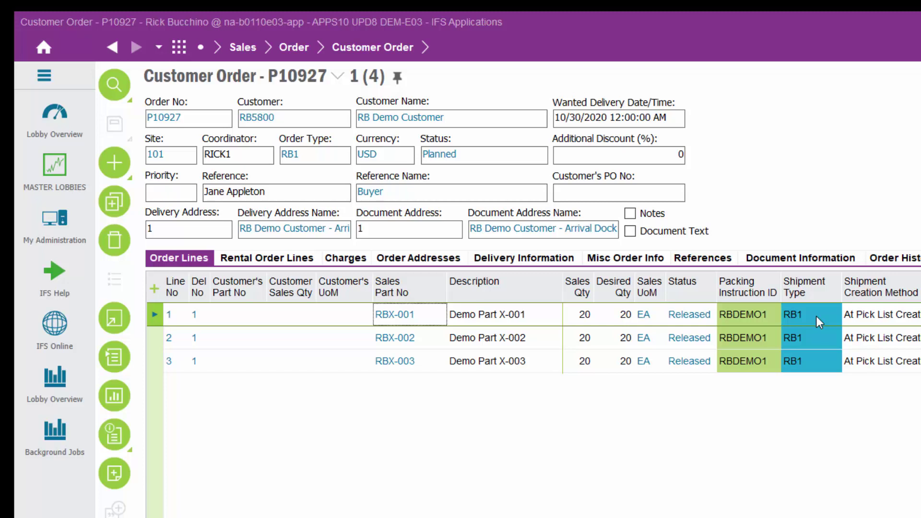
{"action": "left_click", "coordinate": [179, 48]}
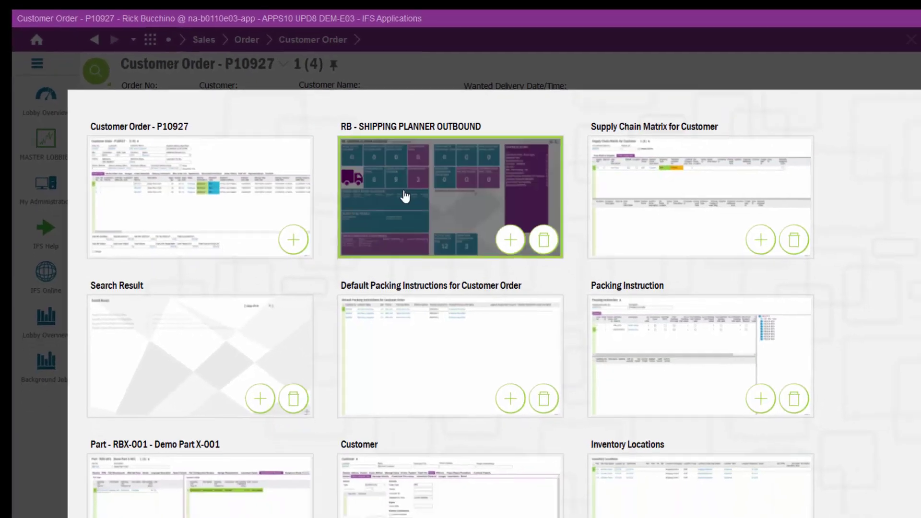
Return to the outbound shipping planner lobby, open Site 101 and examine its general sales and procurement defaults for customer orders
{"action": "left_click", "coordinate": [475, 234]}
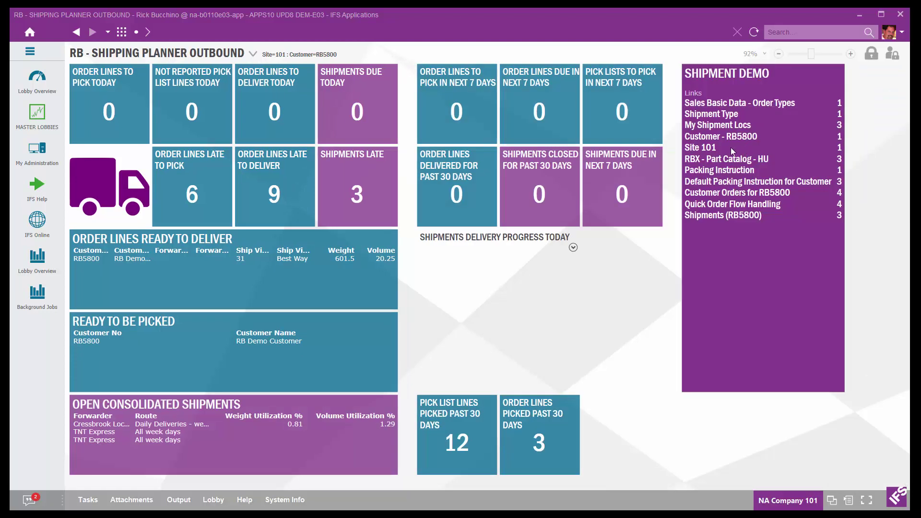
{"action": "left_click", "coordinate": [706, 149]}
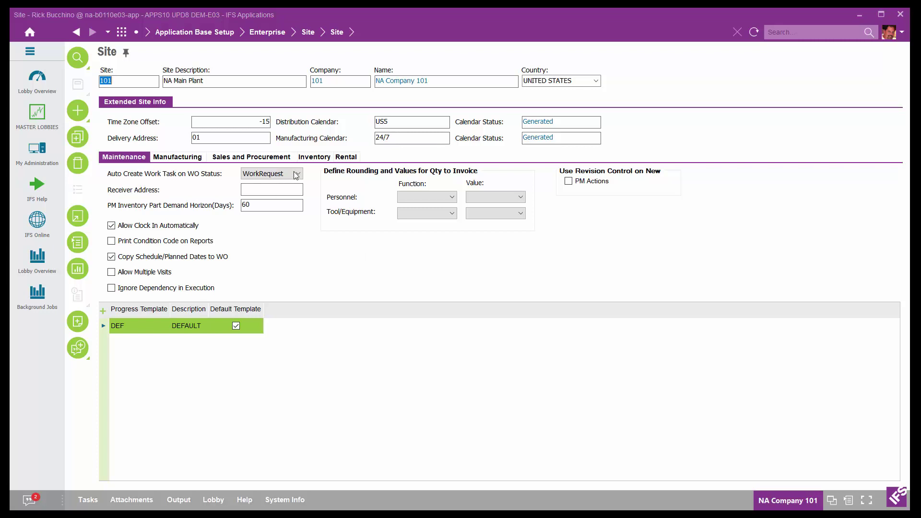
{"action": "left_click", "coordinate": [258, 158]}
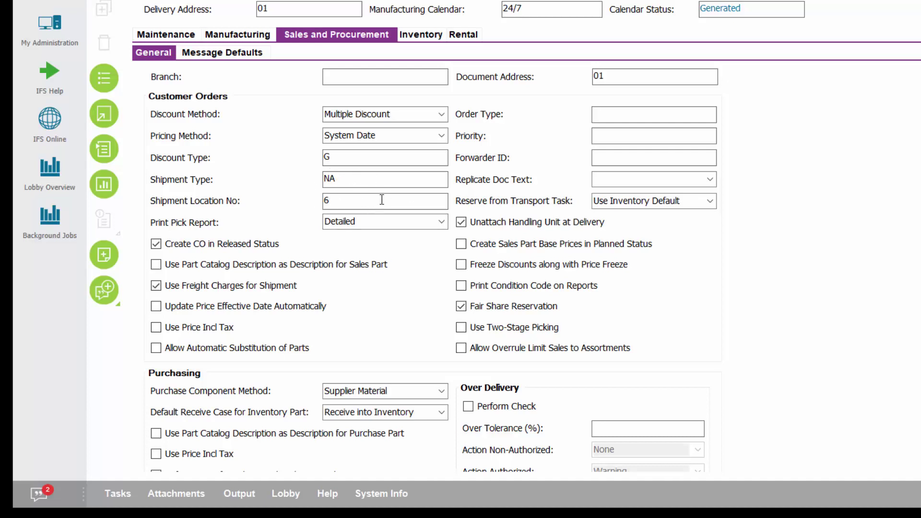
Switch back to the RB Demo Customer's first order, review its delivery information and return to its order lines
{"action": "key", "text": "ctrl+Tab"}
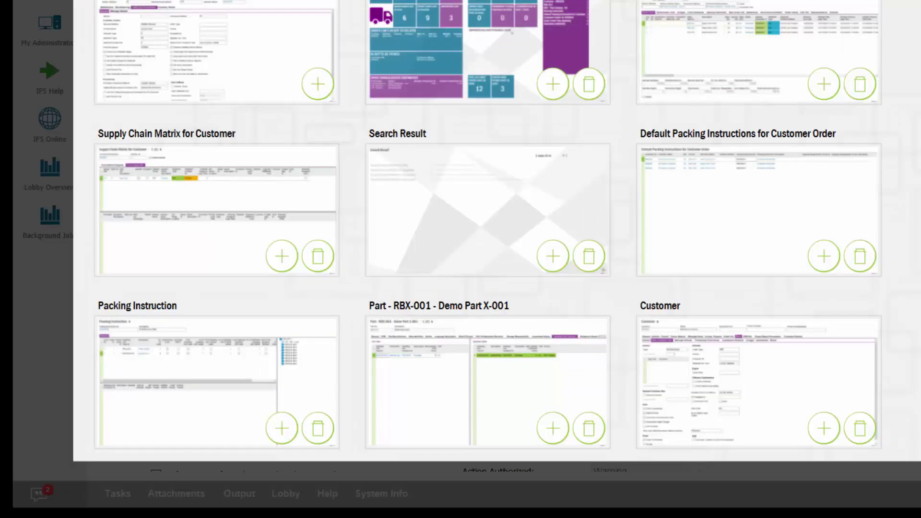
{"action": "key", "text": "ctrl+Tab"}
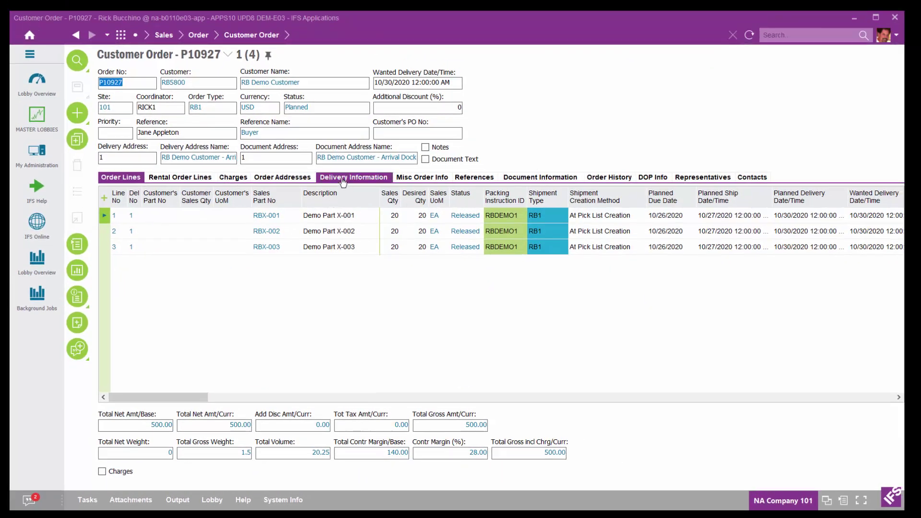
{"action": "left_click", "coordinate": [343, 179]}
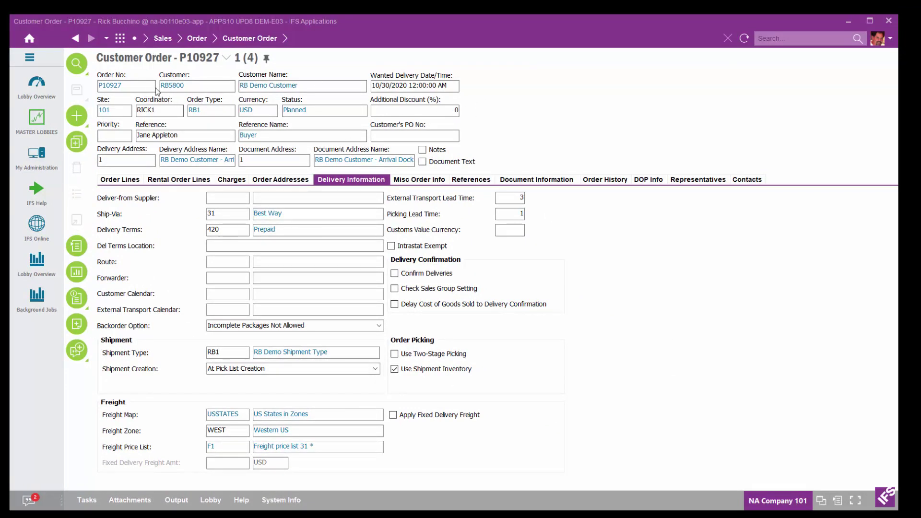
{"action": "left_click", "coordinate": [116, 181]}
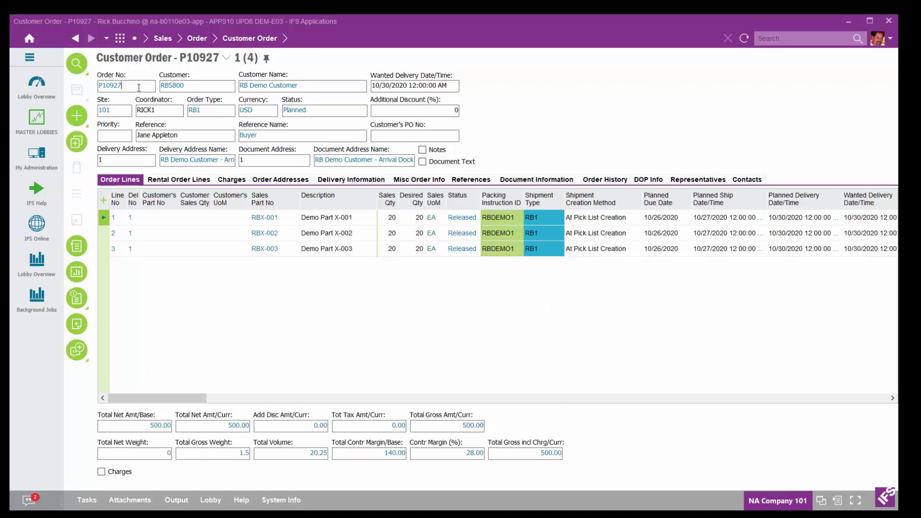
Create and save a new customer order for RB Demo Customer with wanted delivery date 10/5/2020
{"action": "left_click", "coordinate": [76, 118]}
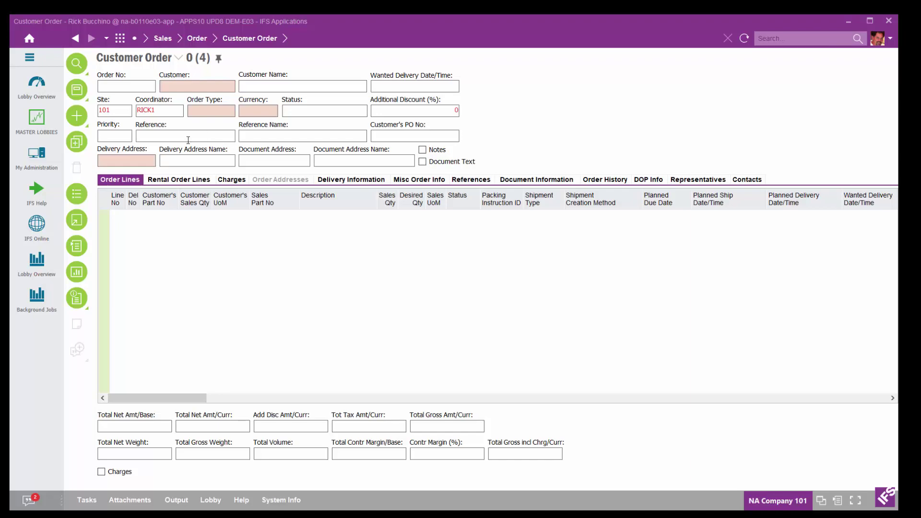
{"action": "type", "text": "RB58"}
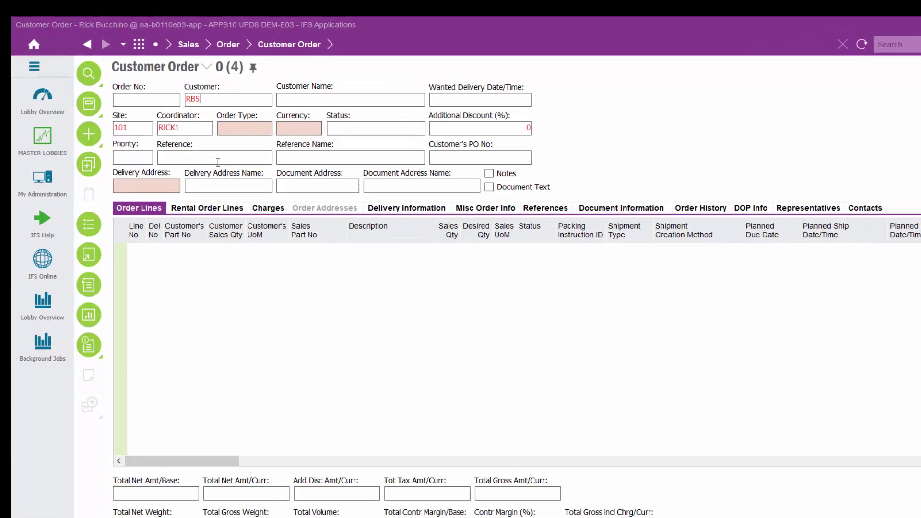
{"action": "type", "text": "00"}
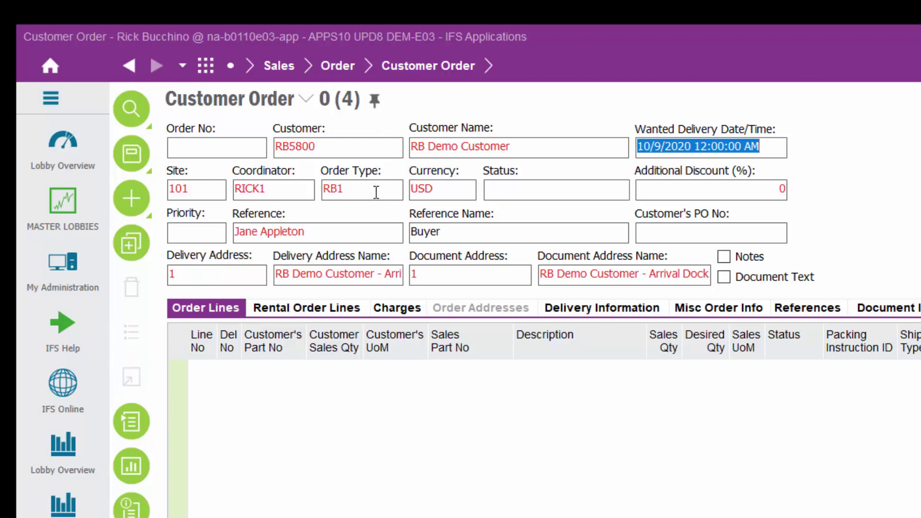
{"action": "left_click", "coordinate": [689, 147]}
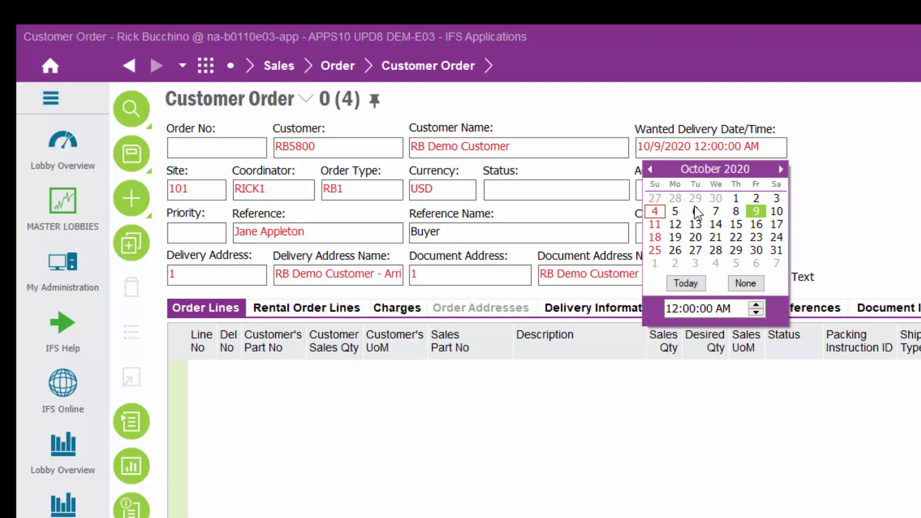
{"action": "left_click", "coordinate": [676, 212]}
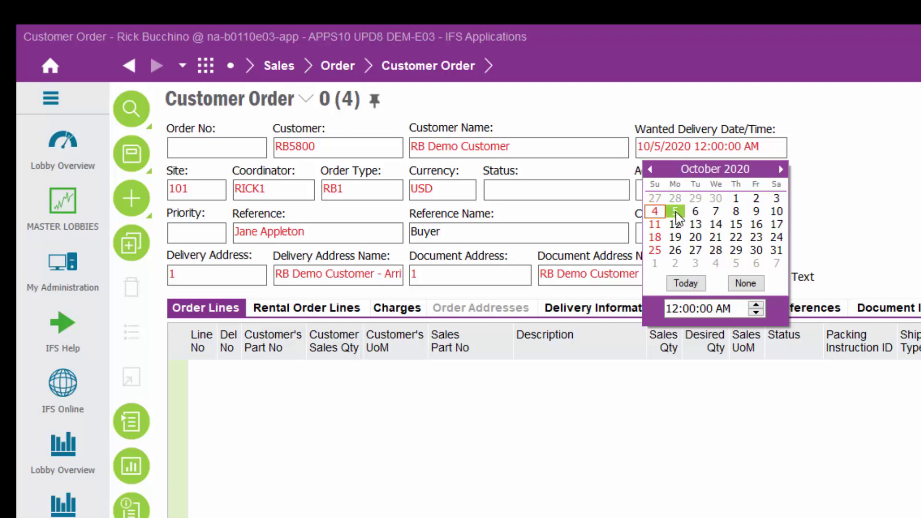
{"action": "left_click", "coordinate": [676, 212]}
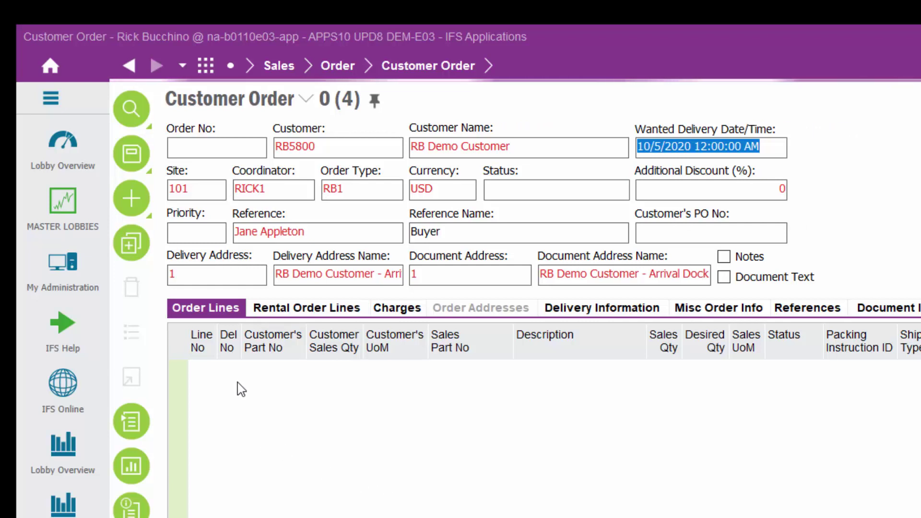
{"action": "left_click", "coordinate": [129, 153]}
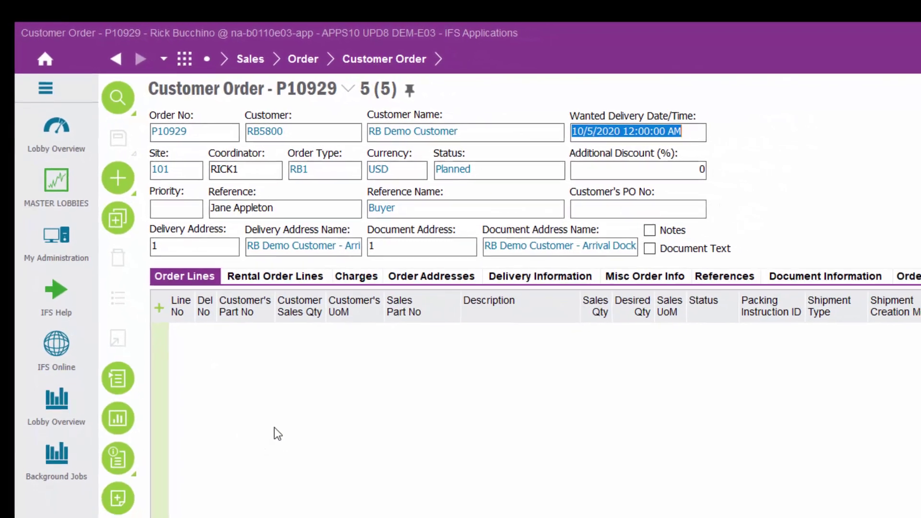
Add an order line for sales part RBX-001 with sales quantity 10, save it and acknowledge the due date message
{"action": "left_click", "coordinate": [144, 275]}
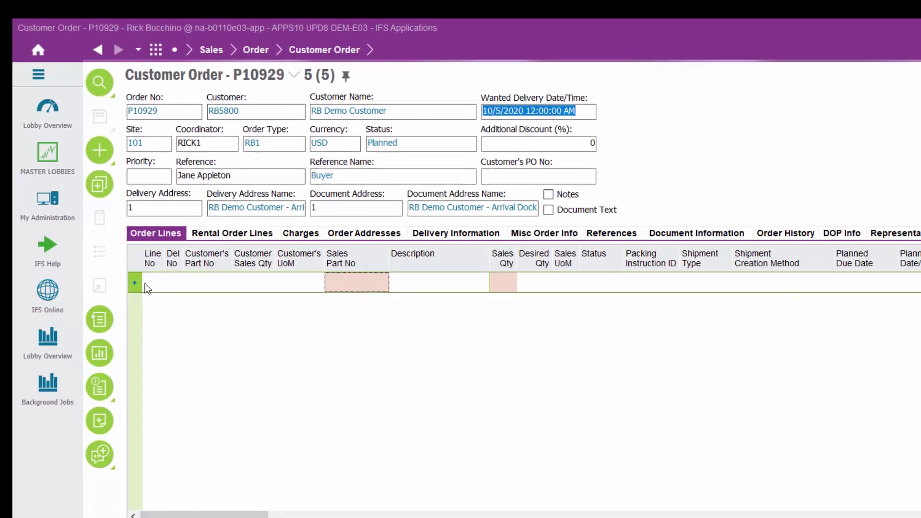
{"action": "type", "text": "R"}
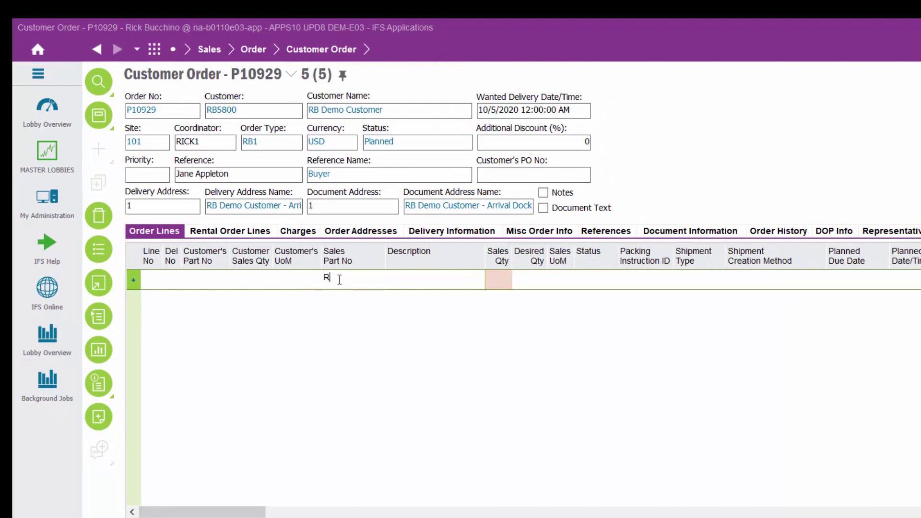
{"action": "type", "text": "BX"}
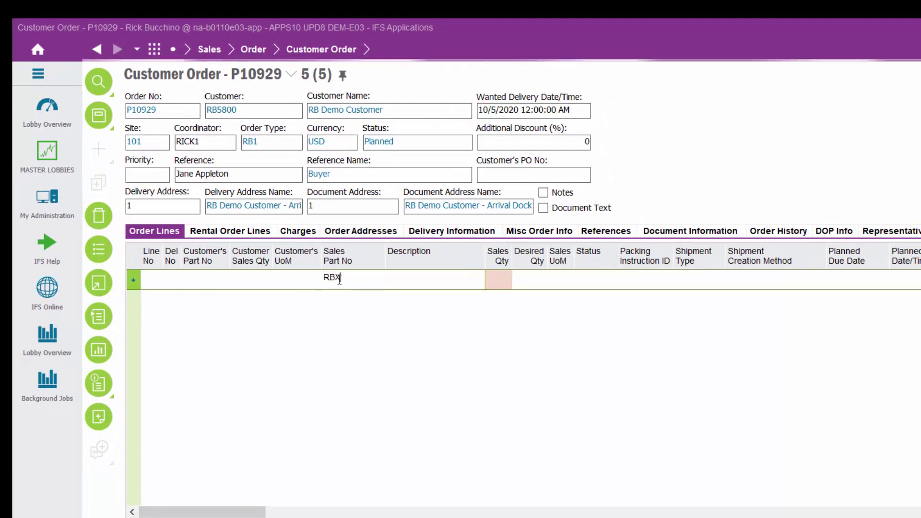
{"action": "key", "text": "Tab"}
{"action": "key", "text": "Return"}
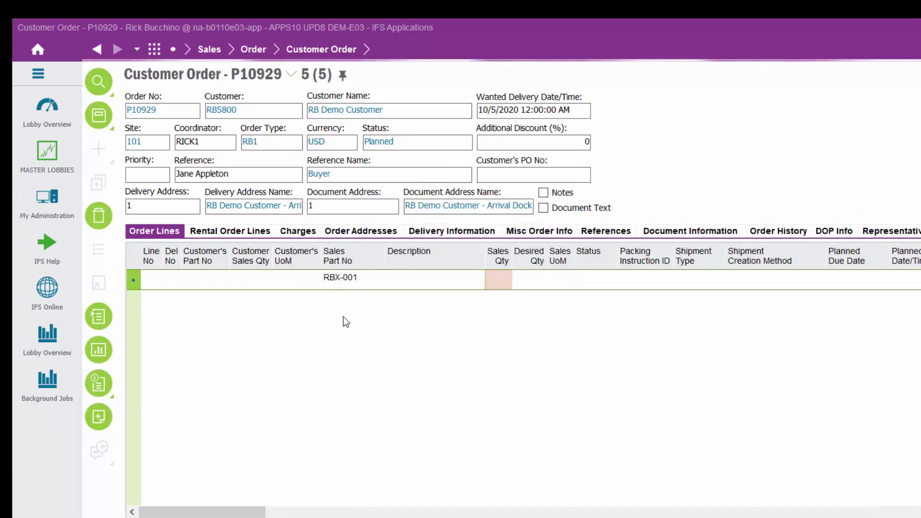
{"action": "left_click", "coordinate": [496, 281]}
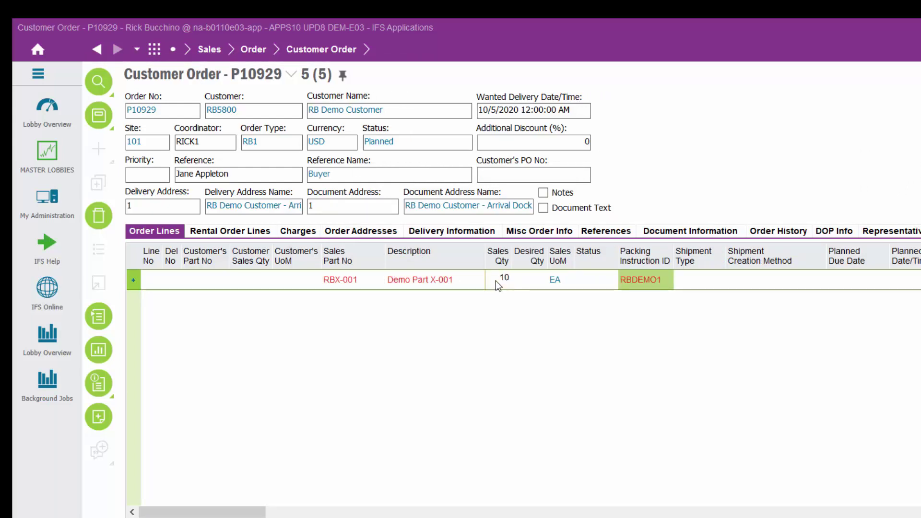
{"action": "type", "text": "10"}
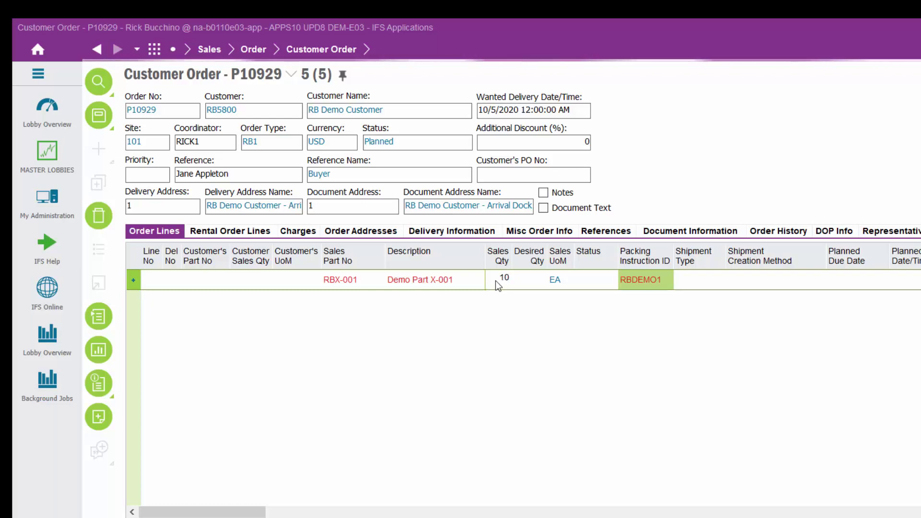
{"action": "key", "text": "Return"}
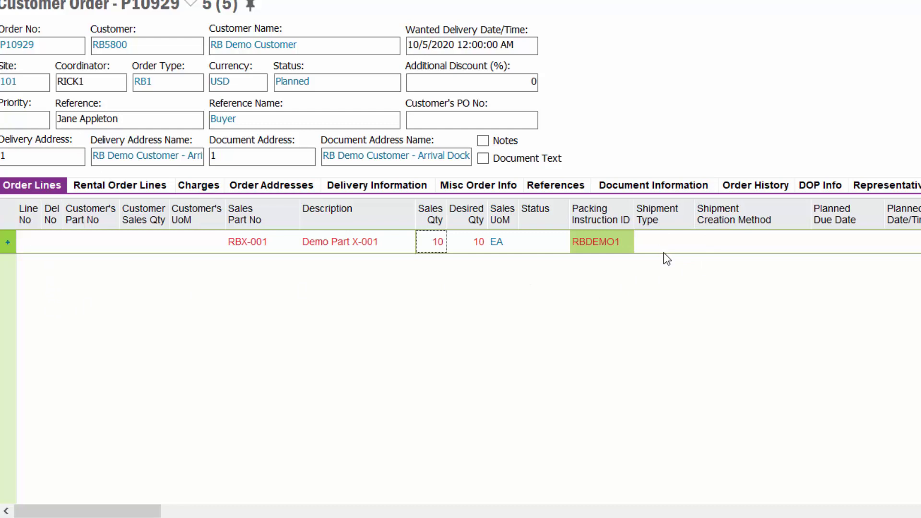
{"action": "key", "text": "ctrl+s"}
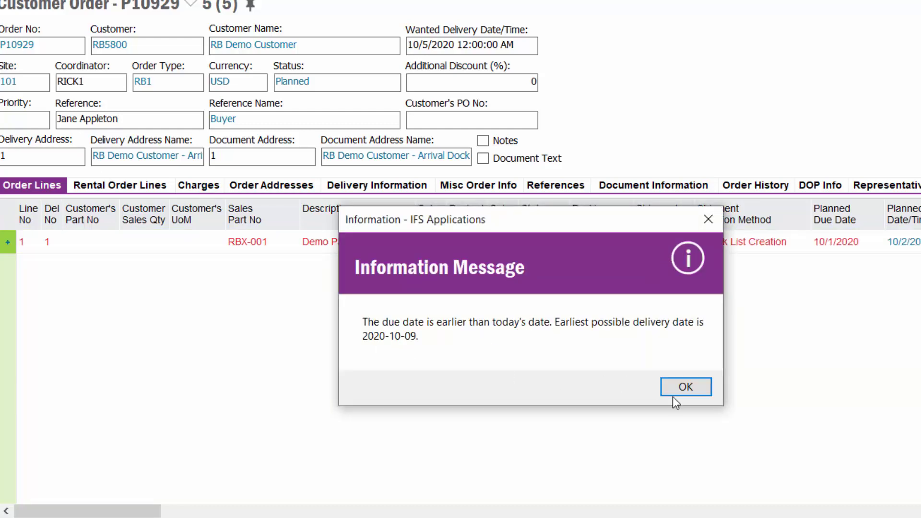
{"action": "left_click", "coordinate": [693, 388]}
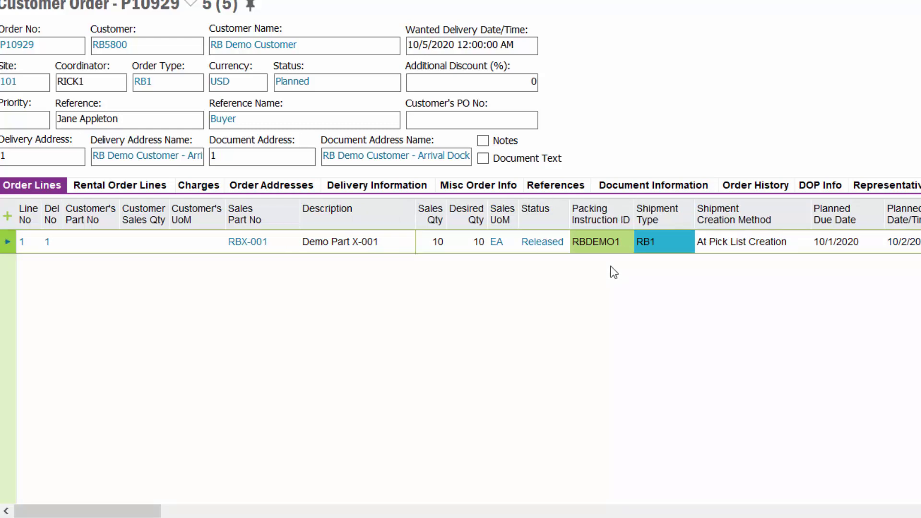
Look up the packing instructions and shipment types available for the RBX-001 line, cancelling each list without changing the line
{"action": "left_click", "coordinate": [616, 247]}
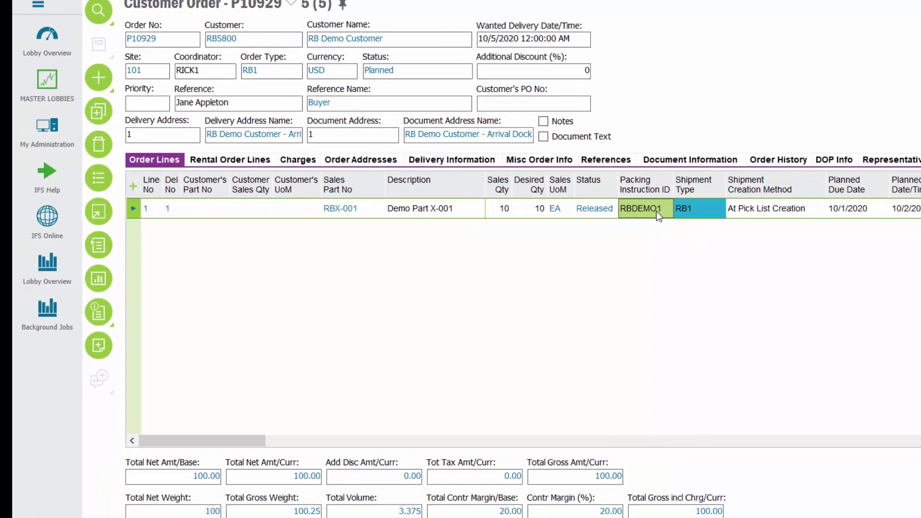
{"action": "left_click", "coordinate": [98, 178]}
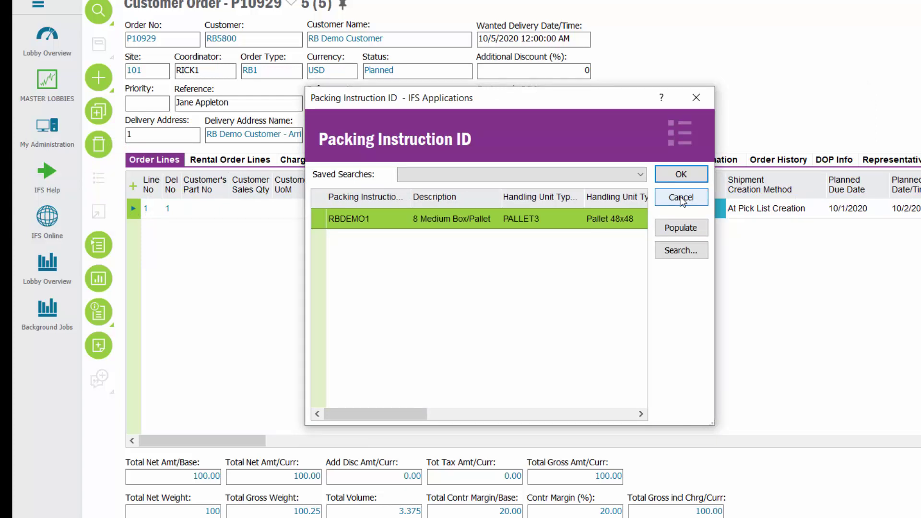
{"action": "left_click", "coordinate": [682, 199]}
{"action": "left_click", "coordinate": [712, 210]}
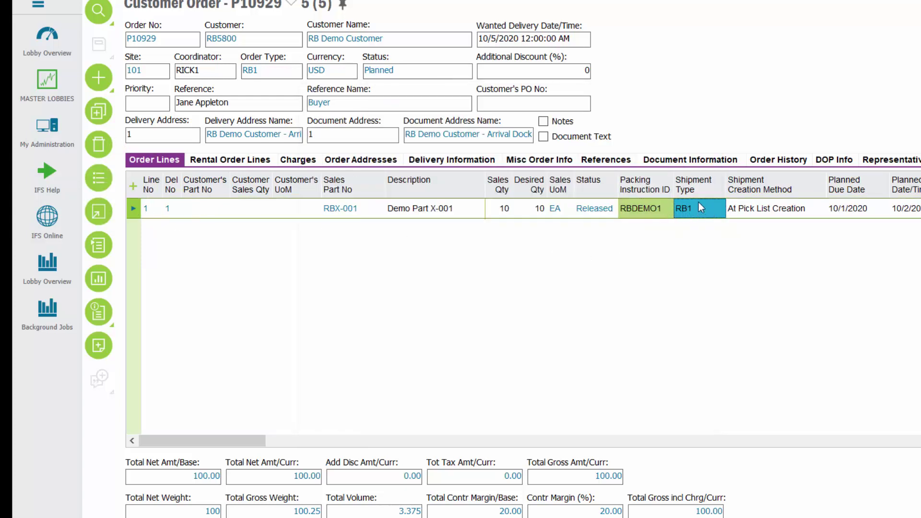
{"action": "left_click", "coordinate": [103, 180]}
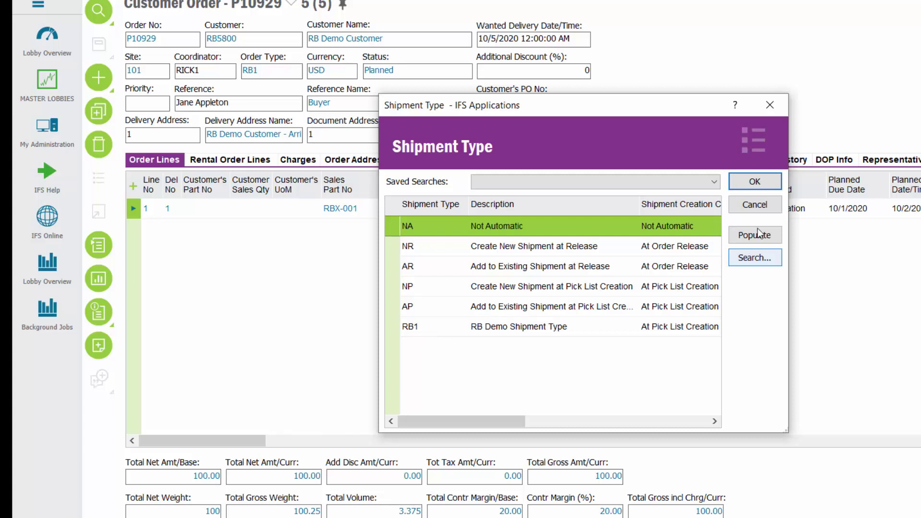
{"action": "left_click", "coordinate": [757, 207]}
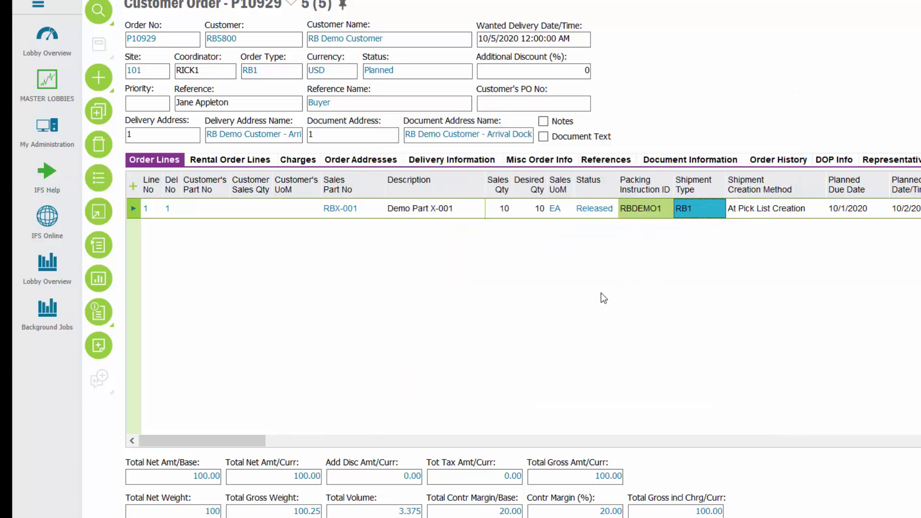
Duplicate the RBX-001 order line, change its sales part to RBX-002, save it and acknowledge the due date message
{"action": "left_click", "coordinate": [135, 211]}
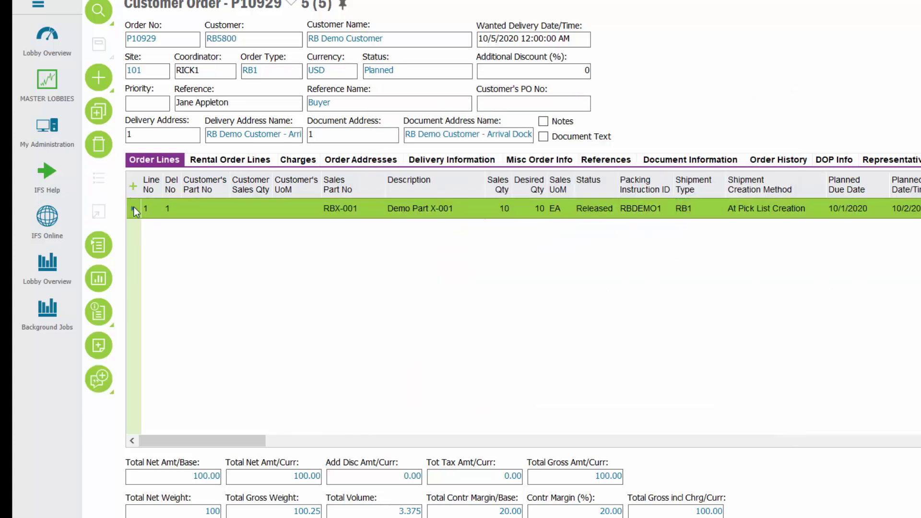
{"action": "left_click", "coordinate": [99, 114]}
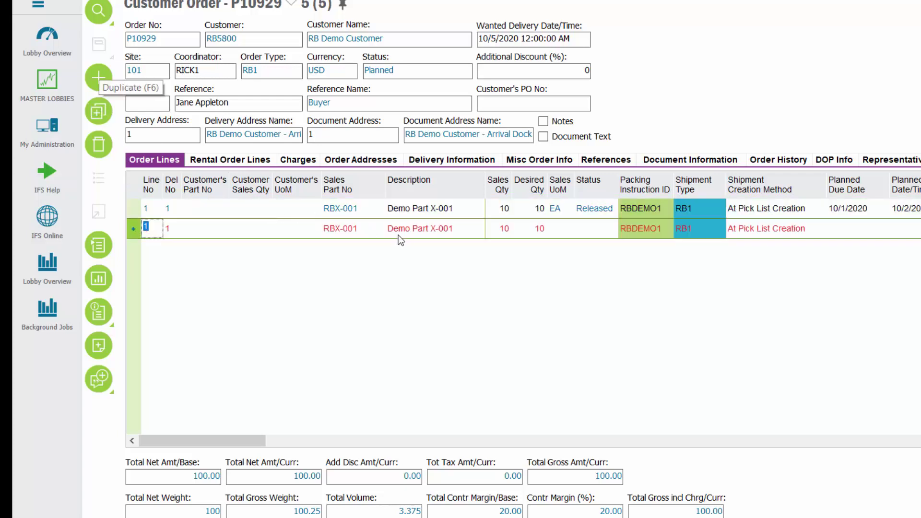
{"action": "left_click", "coordinate": [365, 227]}
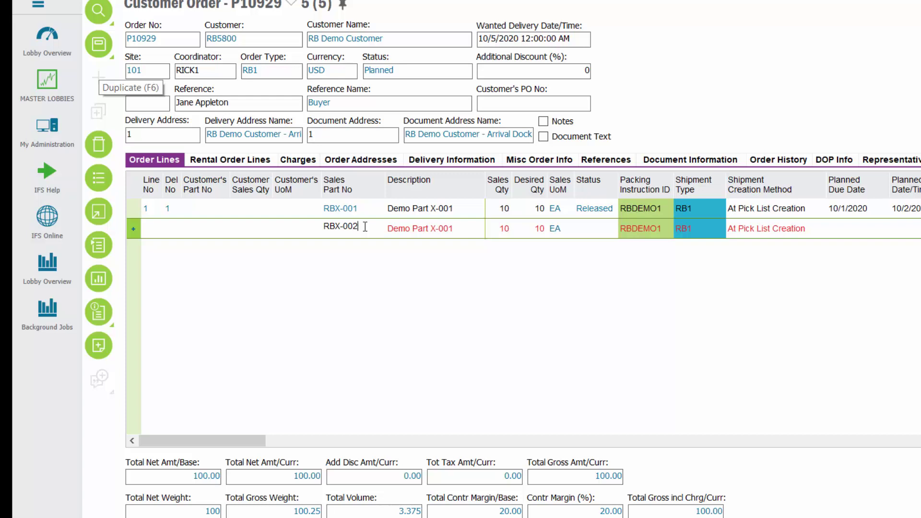
{"action": "type", "text": "2"}
{"action": "key", "text": "ctrl+s"}
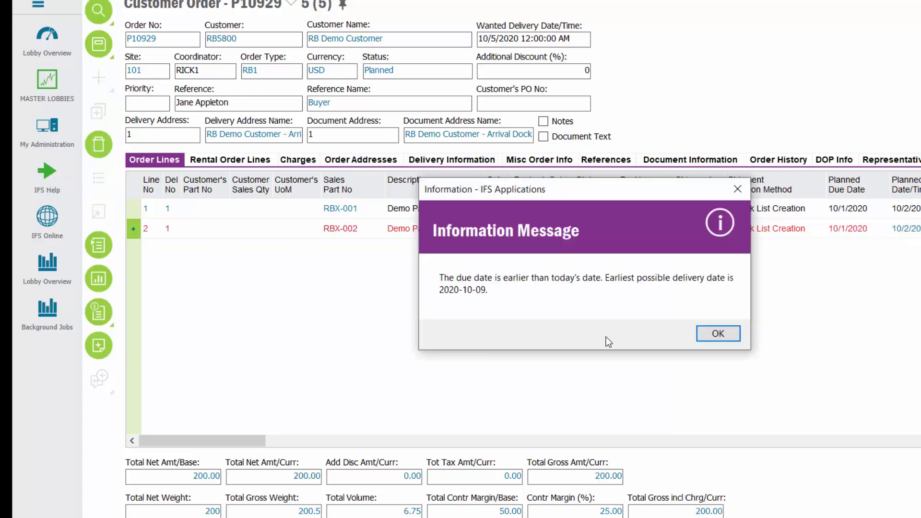
{"action": "left_click", "coordinate": [718, 333]}
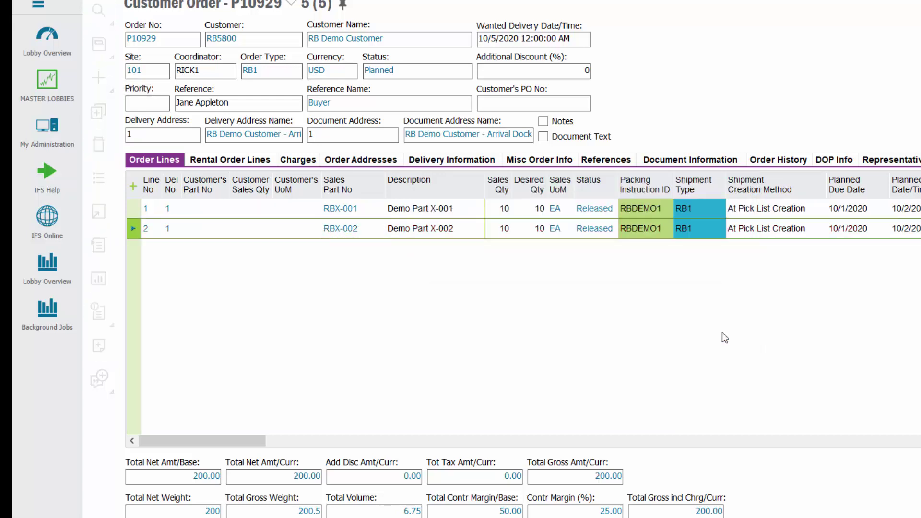
Duplicate the RBX-002 order line, change its sales part to RBX-003, save it and acknowledge the due date message
{"action": "left_click", "coordinate": [133, 229]}
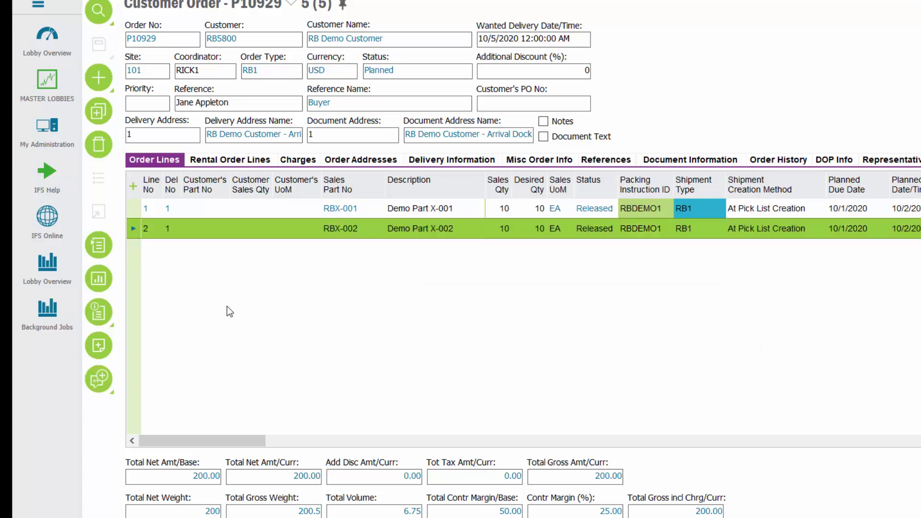
{"action": "key", "text": "ctrl+d"}
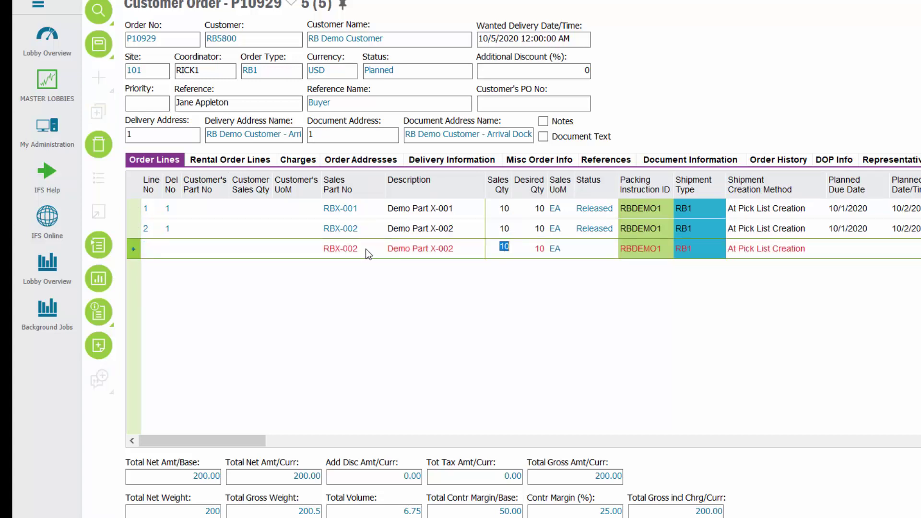
{"action": "left_click", "coordinate": [366, 249]}
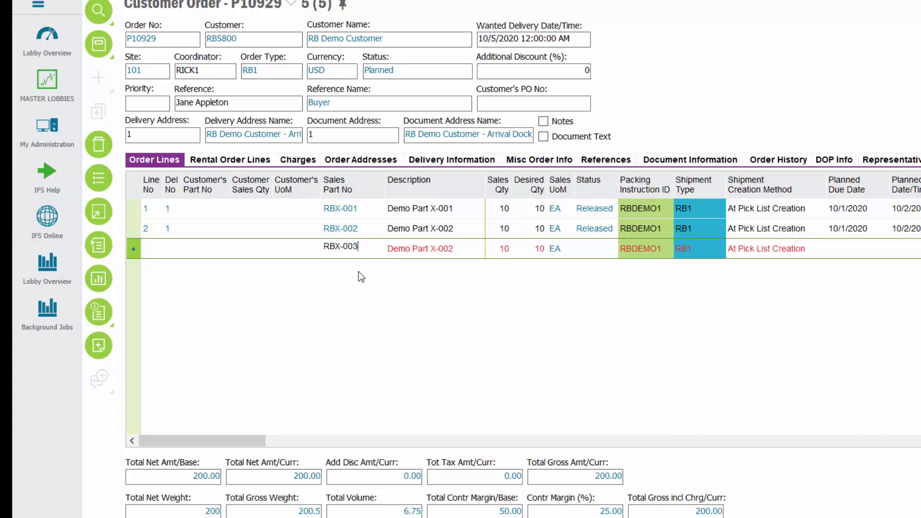
{"action": "key", "text": "ctrl+s"}
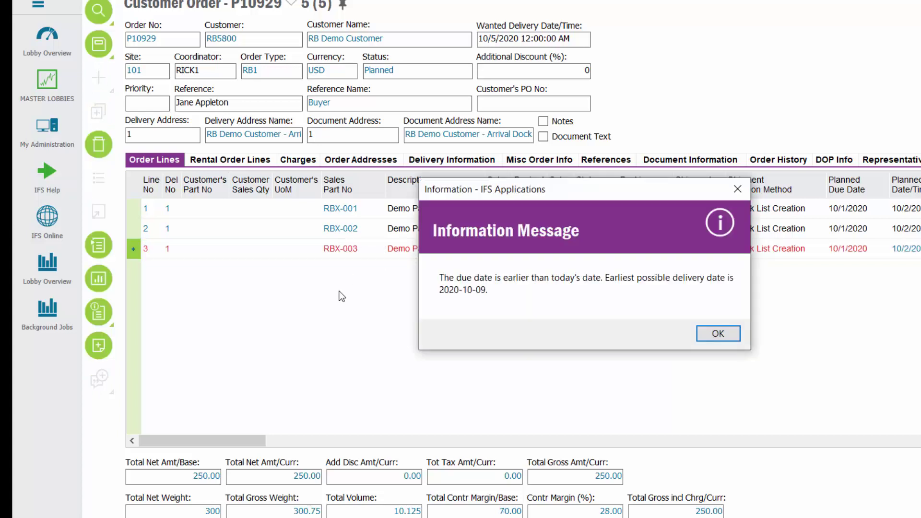
{"action": "left_click", "coordinate": [718, 335]}
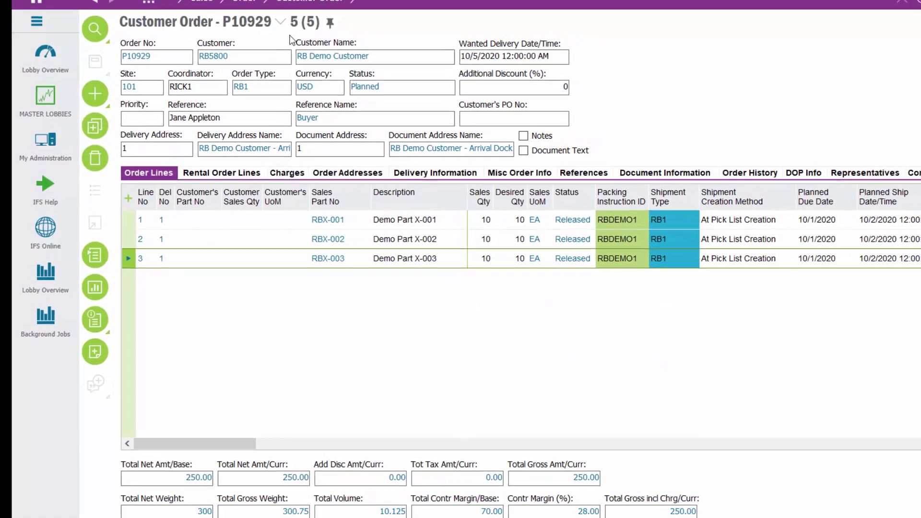
Review the order's status and its delivery information, including shipment type and shipment creation, and return to the order lines
{"action": "left_click", "coordinate": [361, 103]}
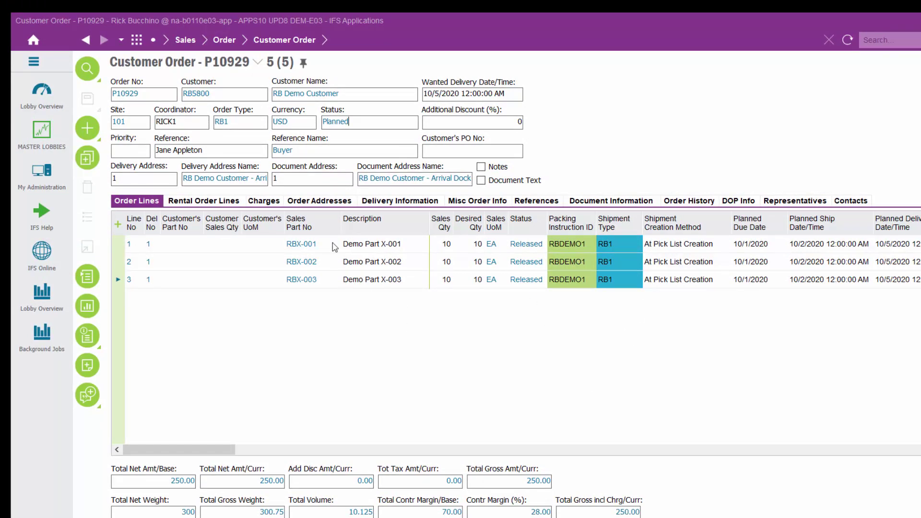
{"action": "left_click", "coordinate": [397, 202]}
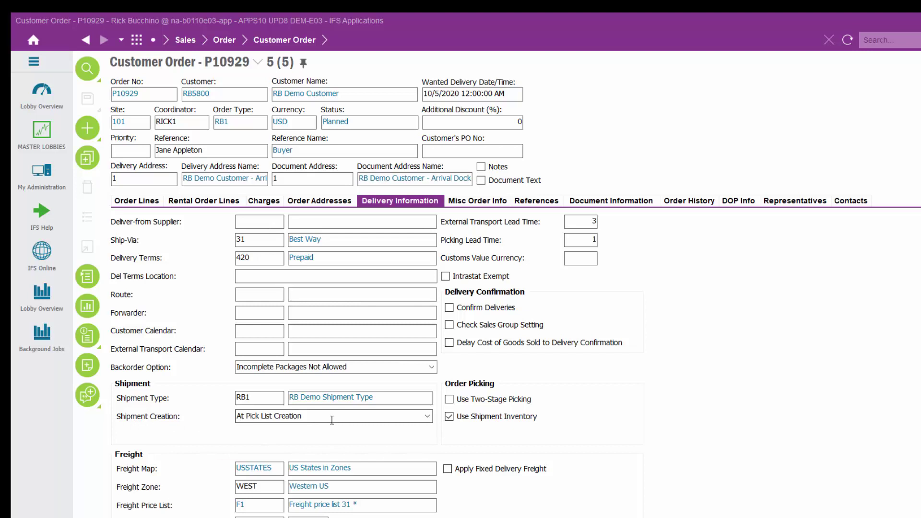
{"action": "left_click", "coordinate": [141, 203]}
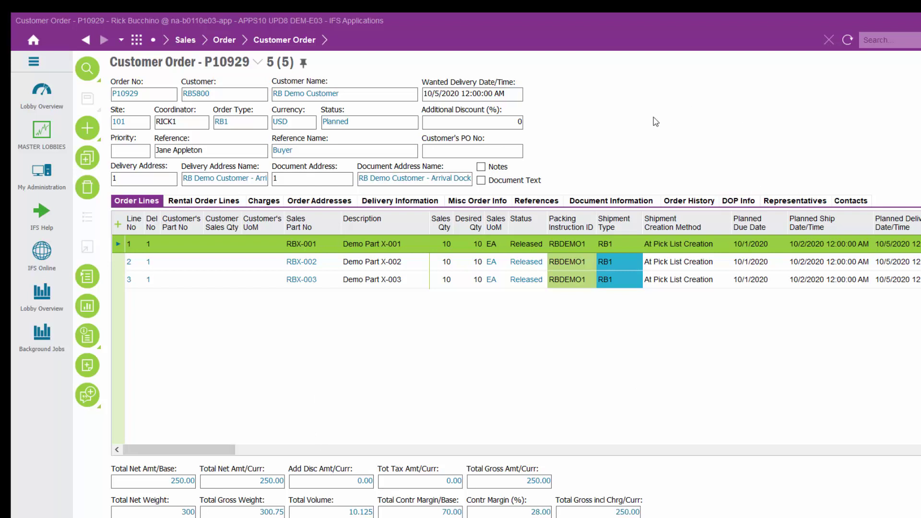
Release the new customer order and confirm the release
{"action": "right_click", "coordinate": [564, 86]}
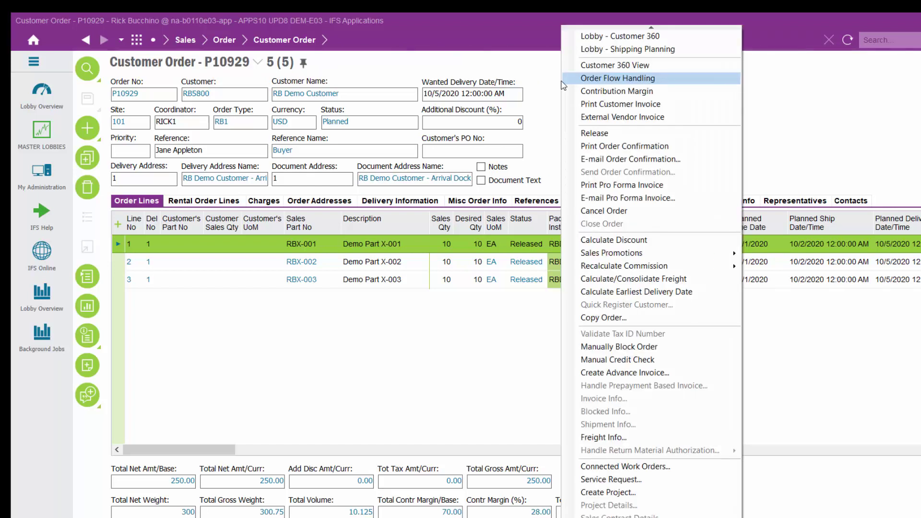
{"action": "left_click", "coordinate": [599, 139]}
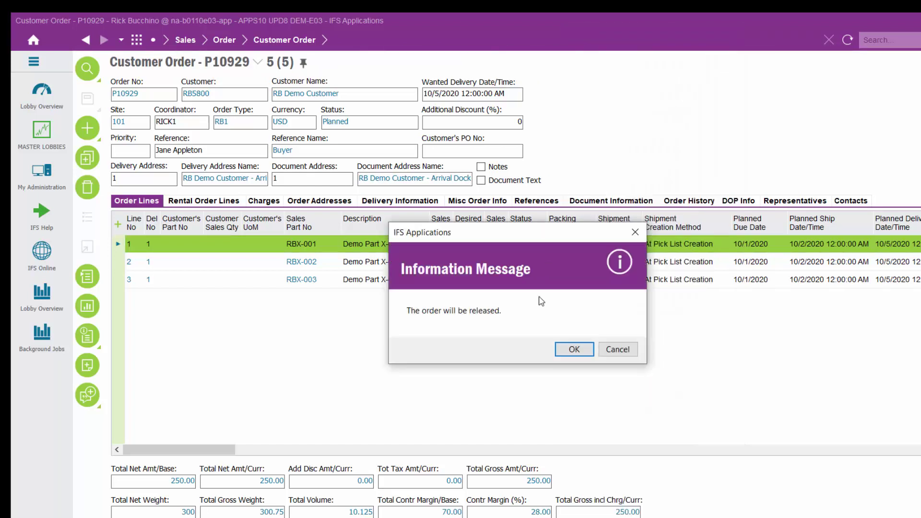
{"action": "left_click", "coordinate": [568, 345]}
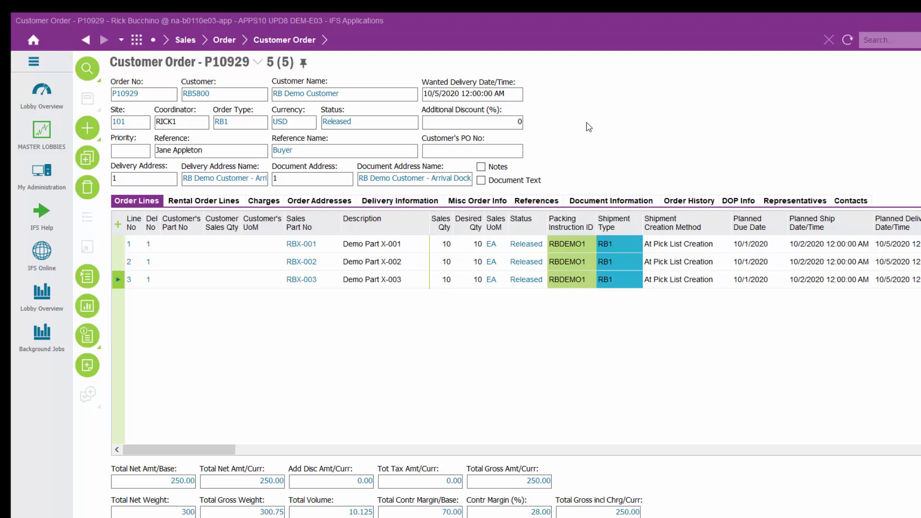
Switch to the RB - Shipping Planner Outbound lobby and open Quick Order Flow Handling from it
{"action": "left_click", "coordinate": [137, 41]}
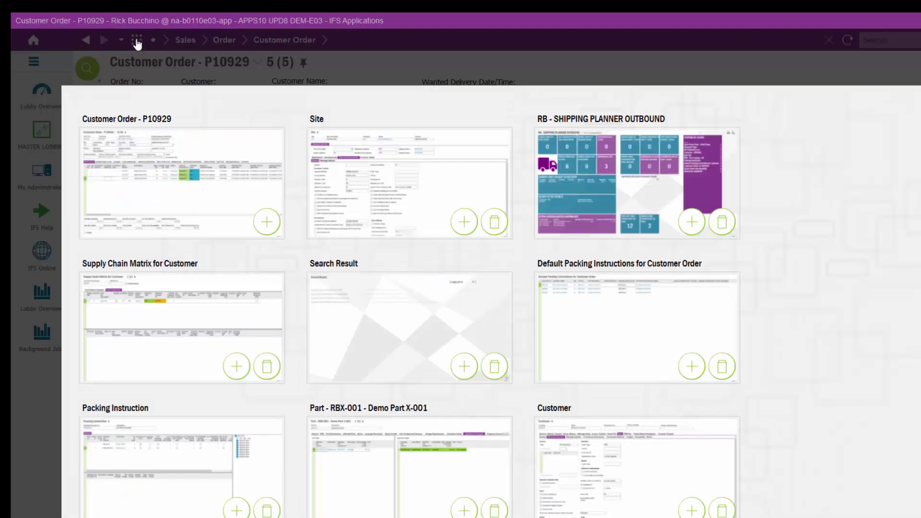
{"action": "left_click", "coordinate": [590, 178]}
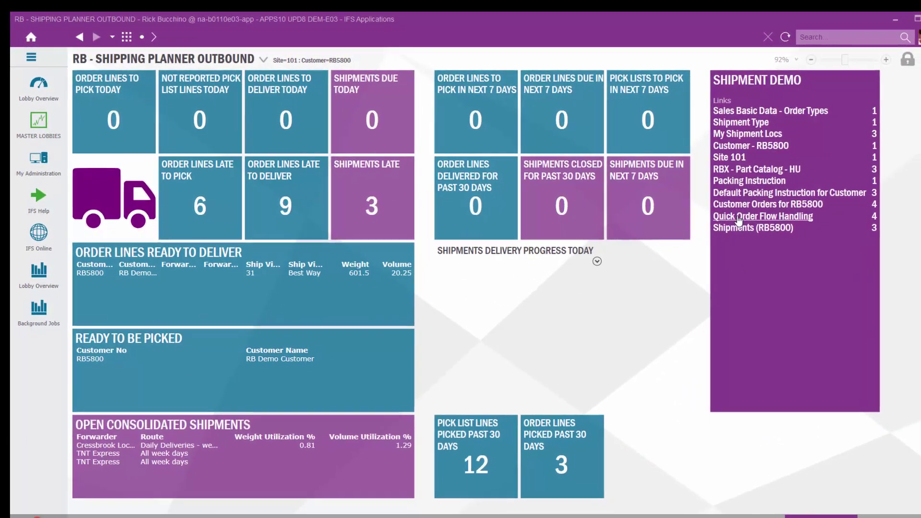
{"action": "left_click", "coordinate": [723, 212]}
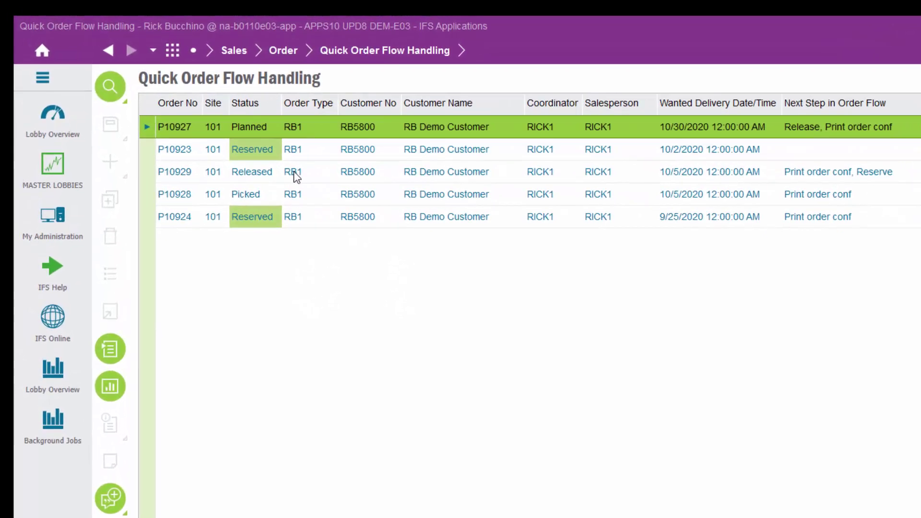
Reserve the released customer order from the order flow list and confirm the reservation
{"action": "left_click", "coordinate": [187, 174]}
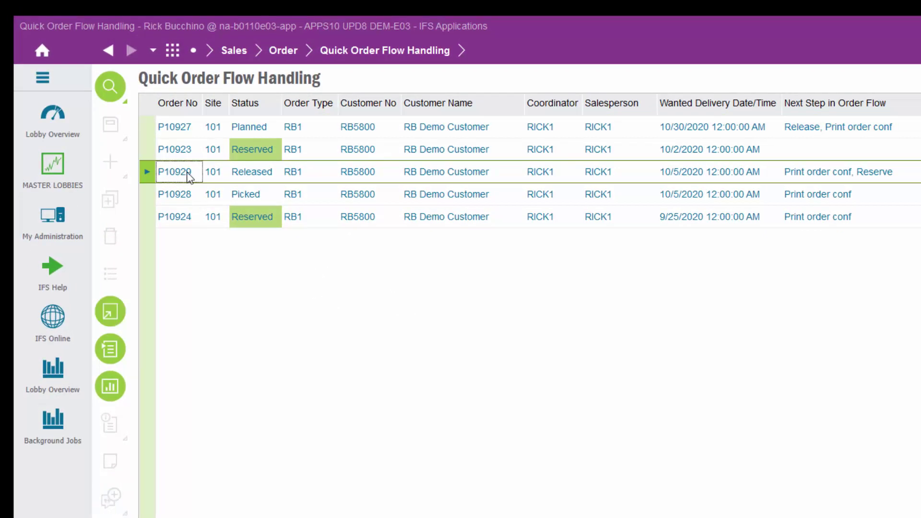
{"action": "left_click", "coordinate": [150, 172]}
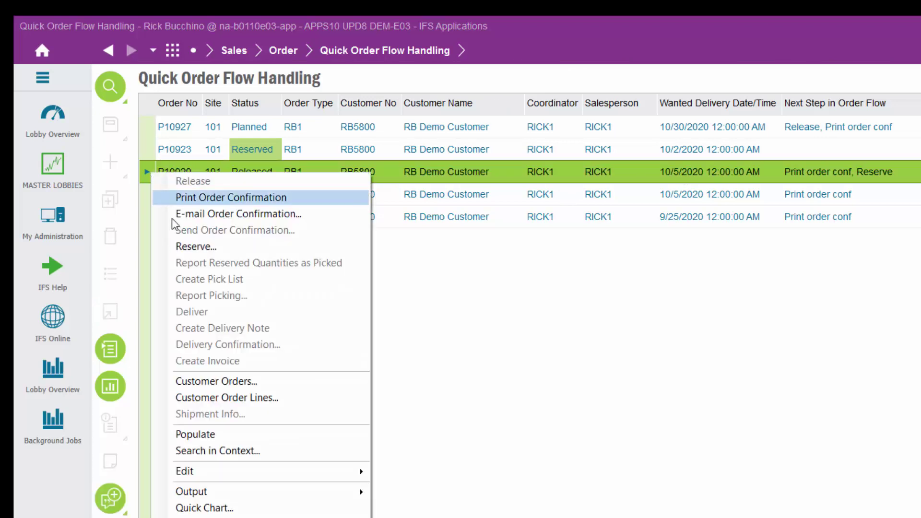
{"action": "left_click", "coordinate": [192, 246]}
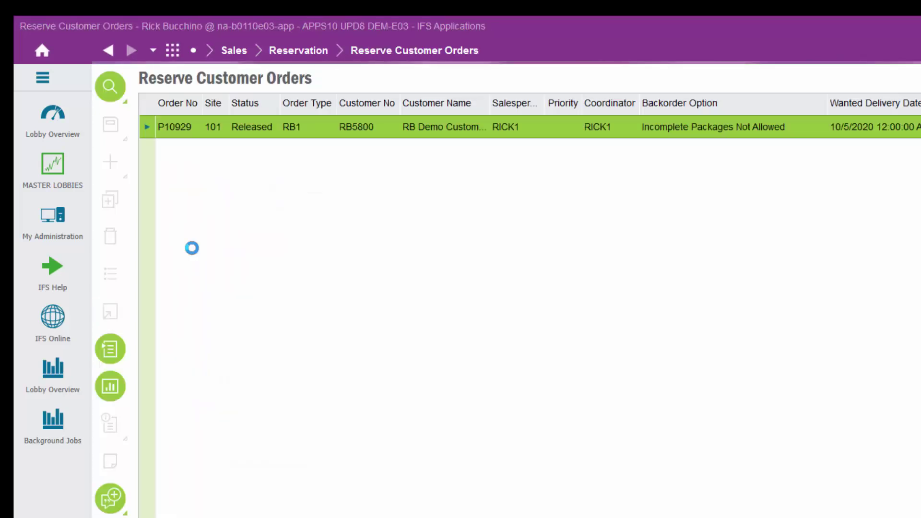
{"action": "right_click", "coordinate": [315, 125]}
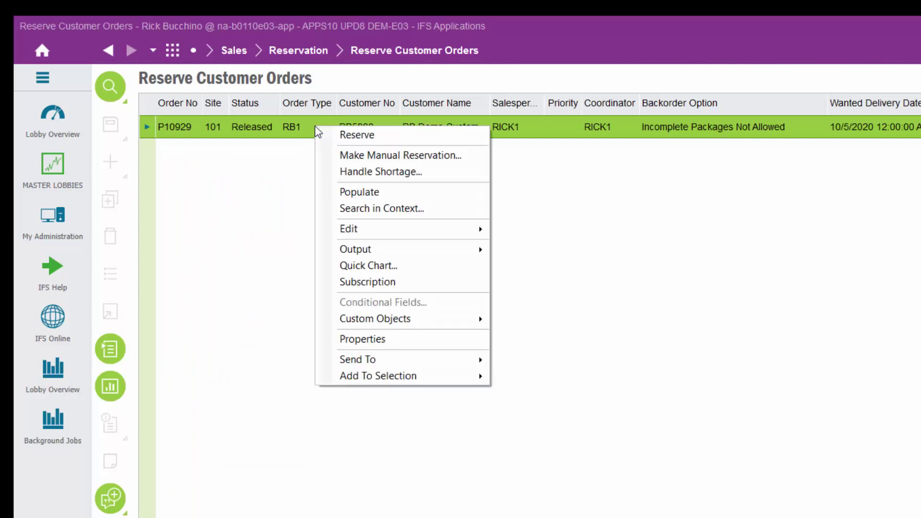
{"action": "left_click", "coordinate": [362, 138]}
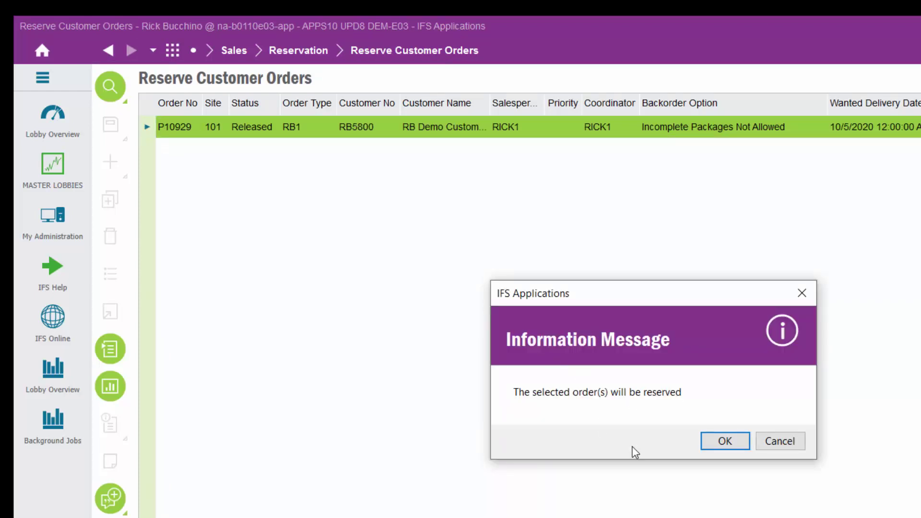
{"action": "left_click", "coordinate": [724, 441]}
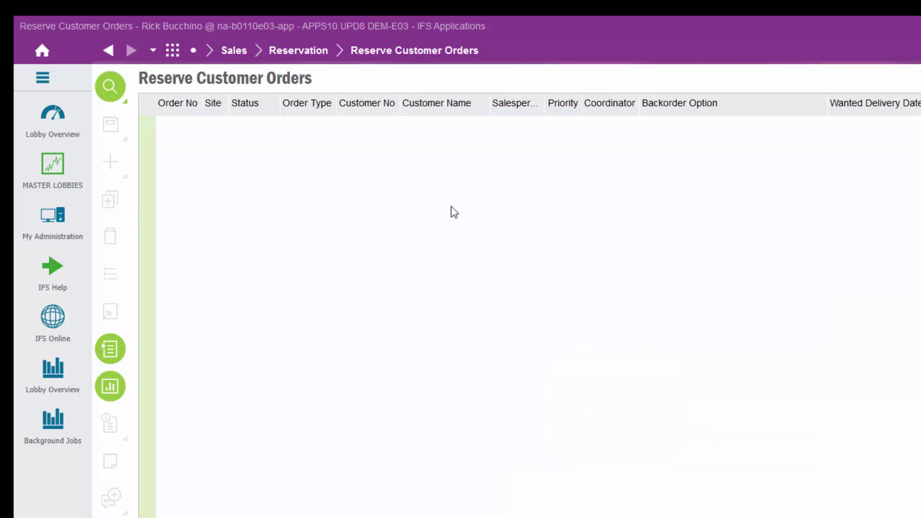
Return to Quick Order Flow Handling, create a pick list for the newly reserved 10/5/2020 order and refresh its status
{"action": "left_click", "coordinate": [106, 49]}
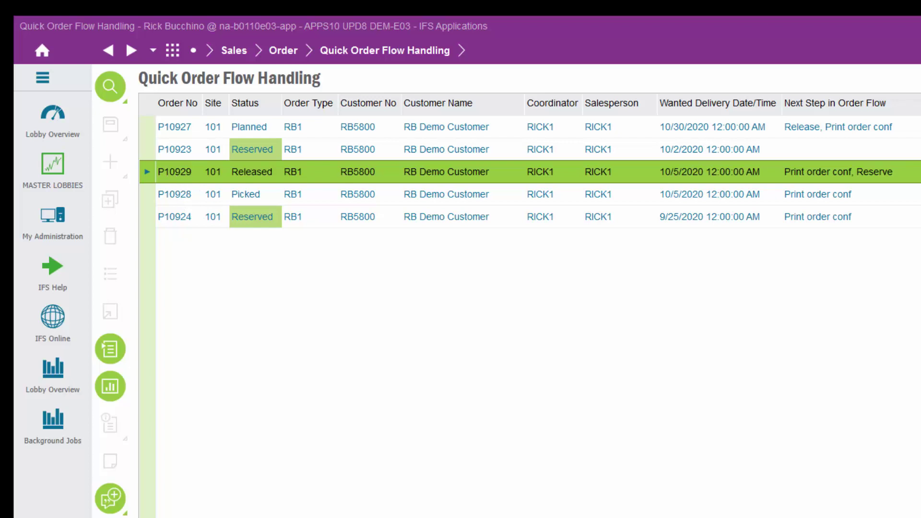
{"action": "left_click", "coordinate": [197, 173]}
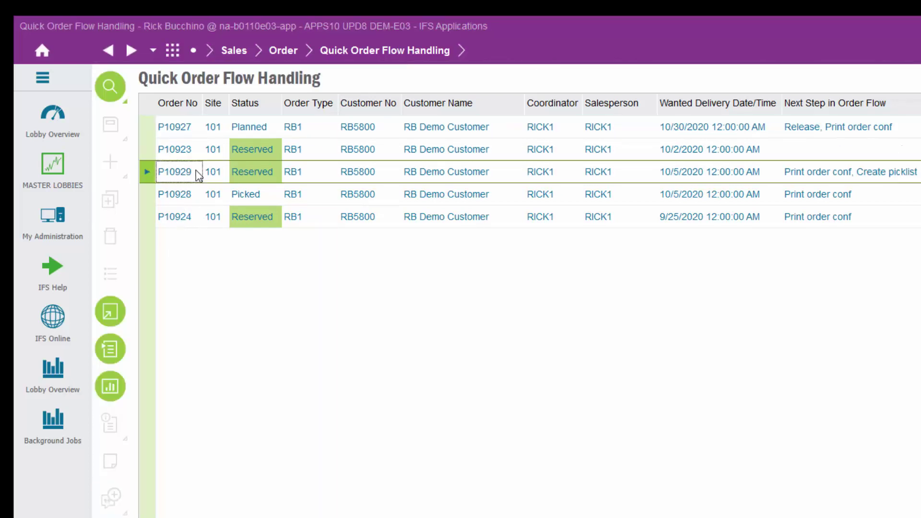
{"action": "left_click", "coordinate": [146, 174]}
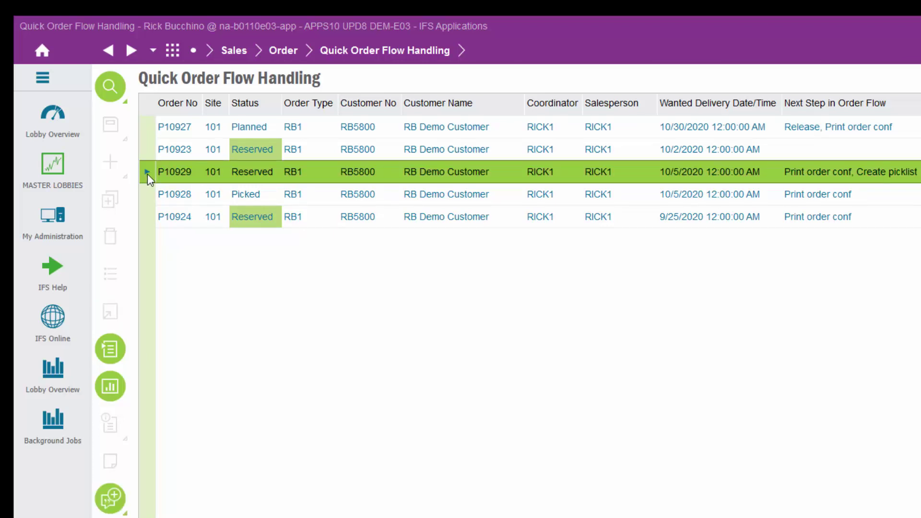
{"action": "right_click", "coordinate": [148, 174]}
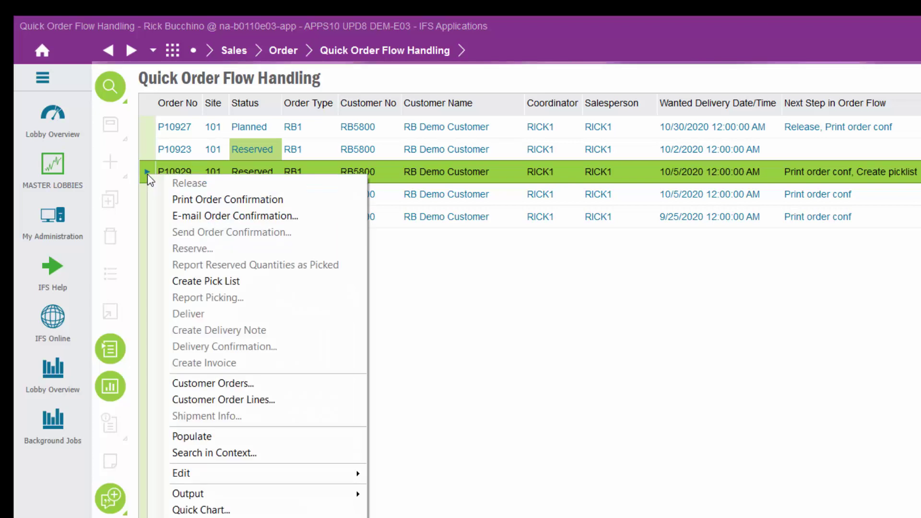
{"action": "left_click", "coordinate": [219, 279]}
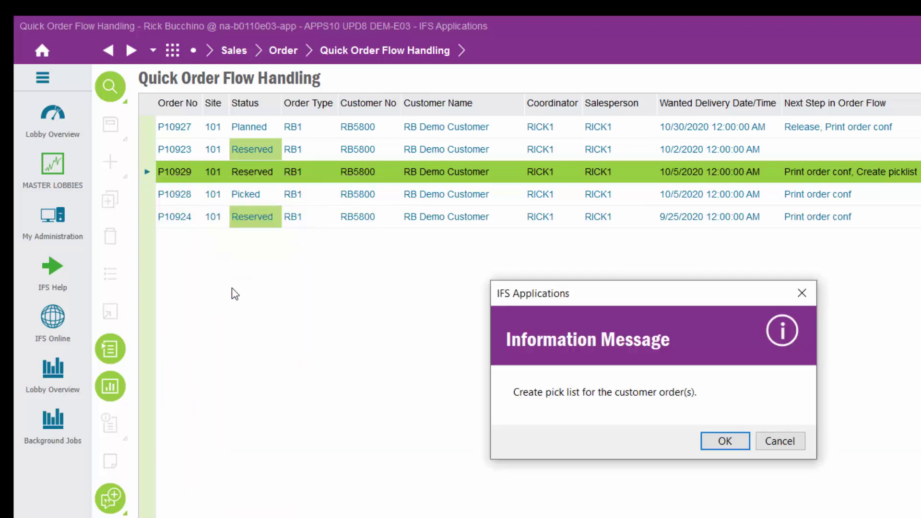
{"action": "left_click", "coordinate": [725, 442]}
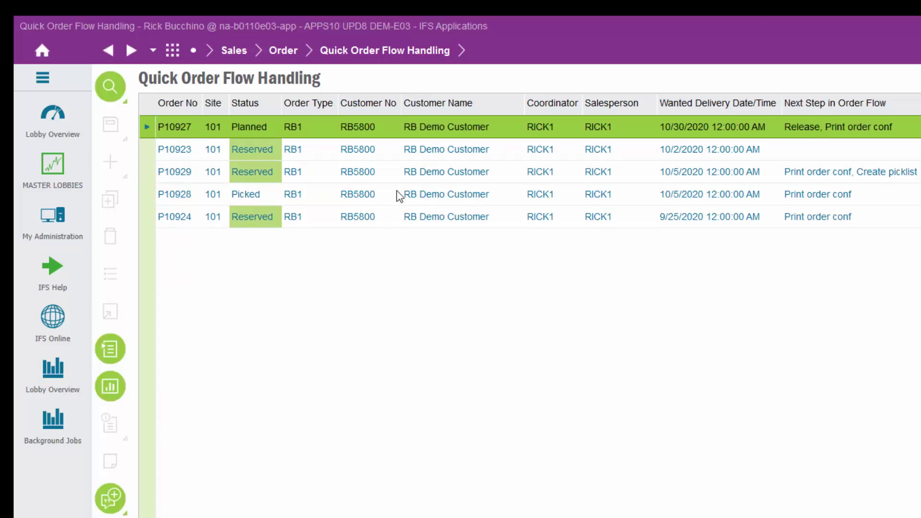
{"action": "left_click", "coordinate": [247, 177]}
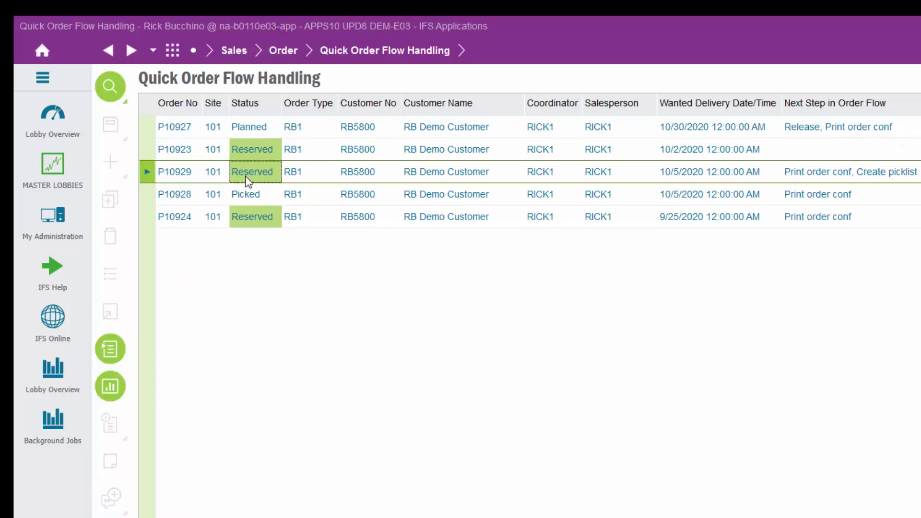
Reopen the new customer order, view its shipment info and open the connected shipment from the first shipment line
{"action": "left_click", "coordinate": [174, 53]}
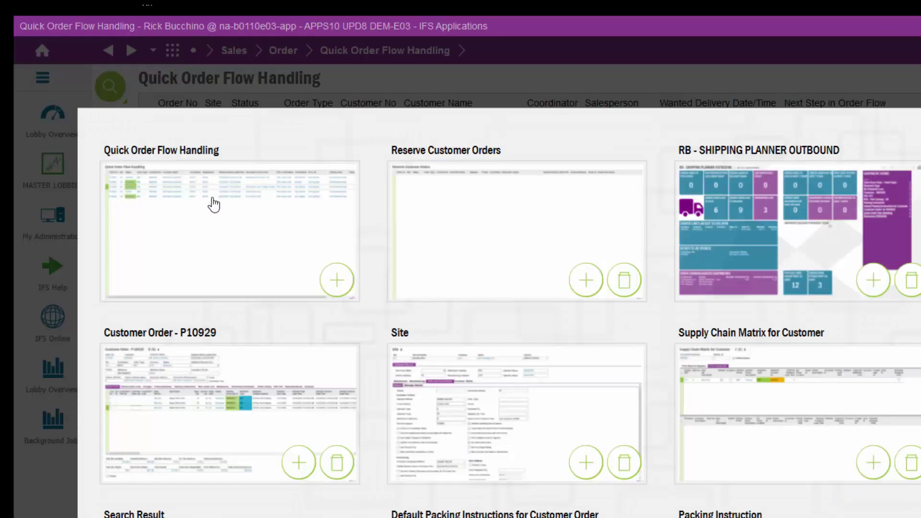
{"action": "left_click", "coordinate": [287, 380]}
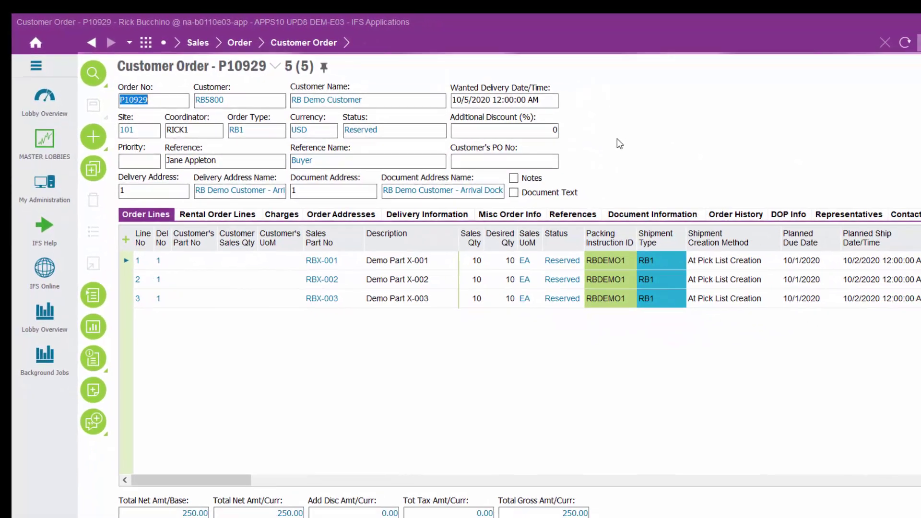
{"action": "right_click", "coordinate": [617, 142]}
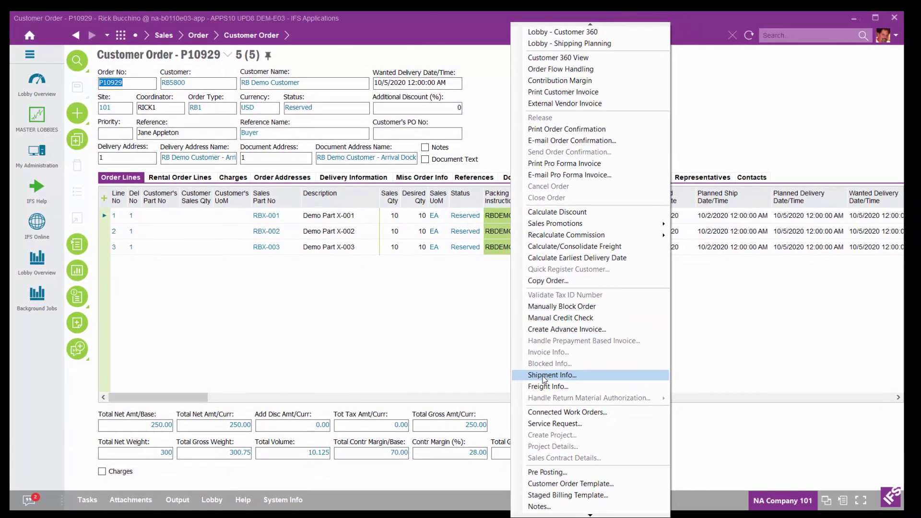
{"action": "left_click", "coordinate": [543, 377]}
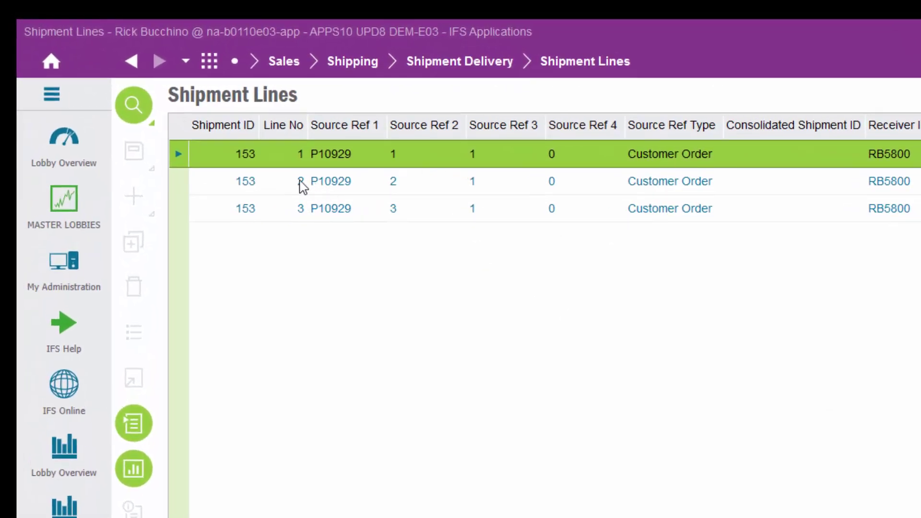
{"action": "right_click", "coordinate": [218, 163]}
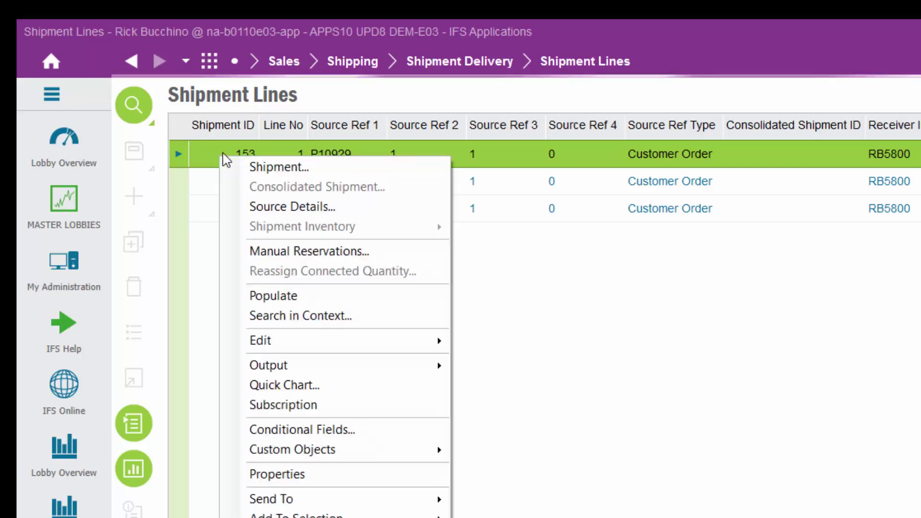
{"action": "left_click", "coordinate": [269, 168]}
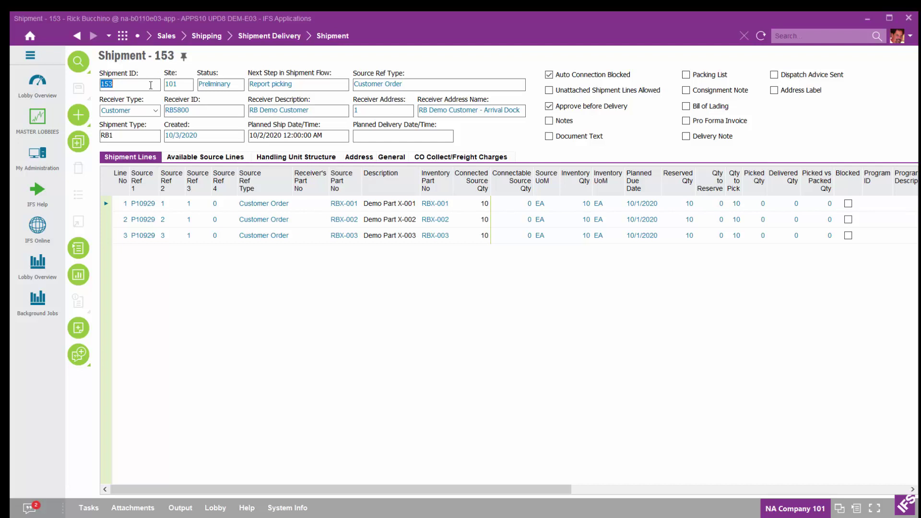
Examine the shipment header, including its shipment ID, receiver and shipment type
{"action": "left_click", "coordinate": [151, 85]}
{"action": "left_click", "coordinate": [207, 110]}
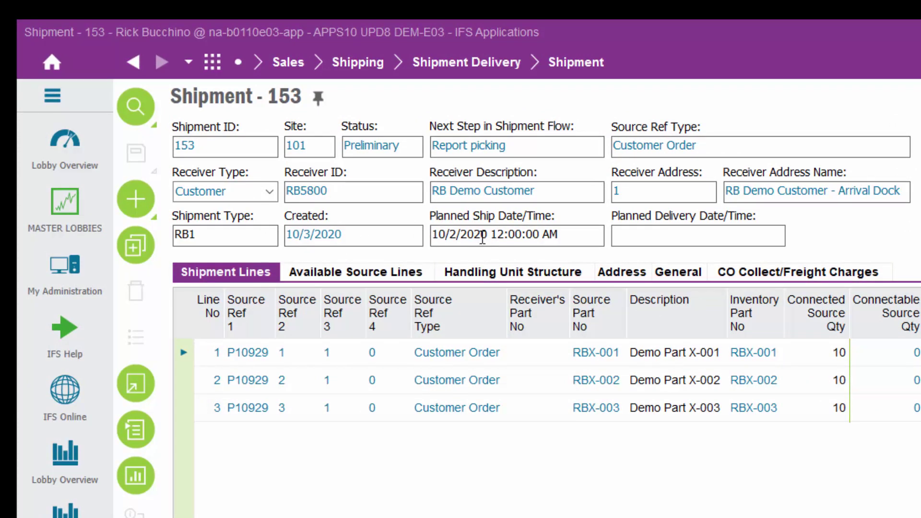
{"action": "left_click", "coordinate": [235, 237]}
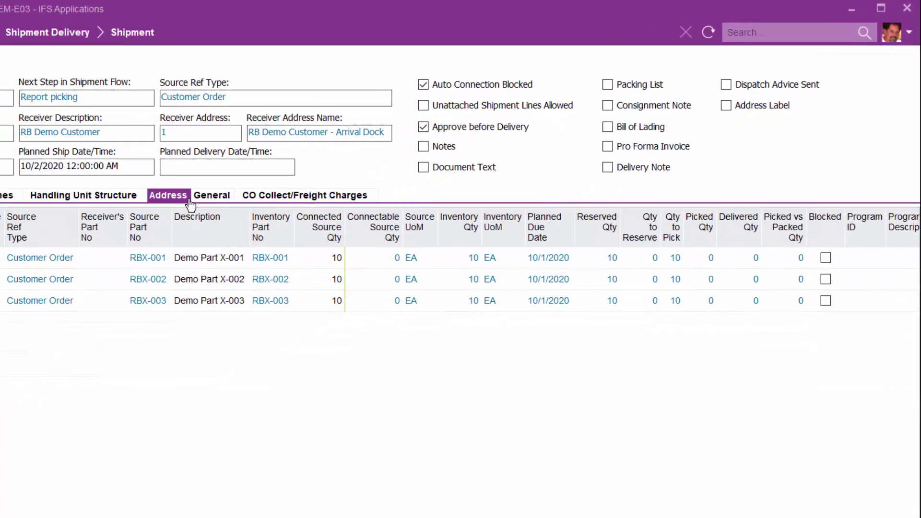
Review the shipment's general delivery details, return to its shipment lines and check the operations available for the shipment
{"action": "left_click", "coordinate": [212, 195]}
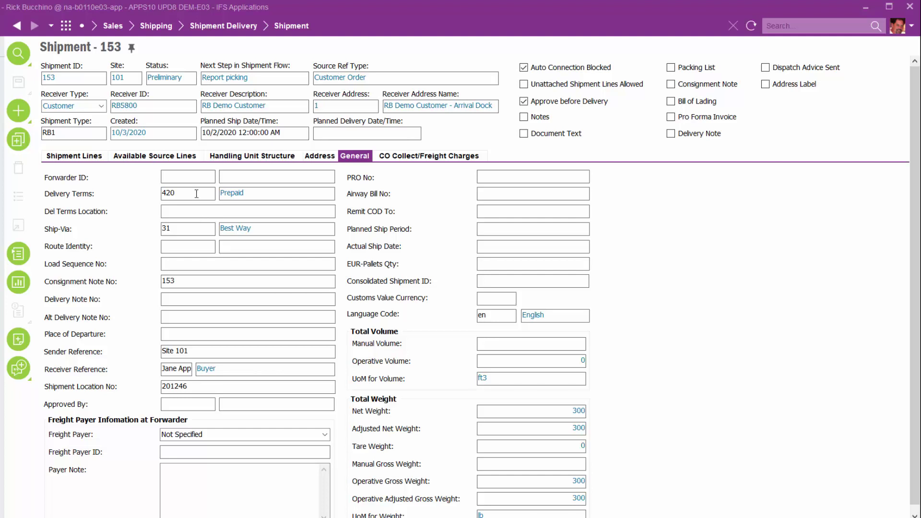
{"action": "left_click", "coordinate": [190, 230]}
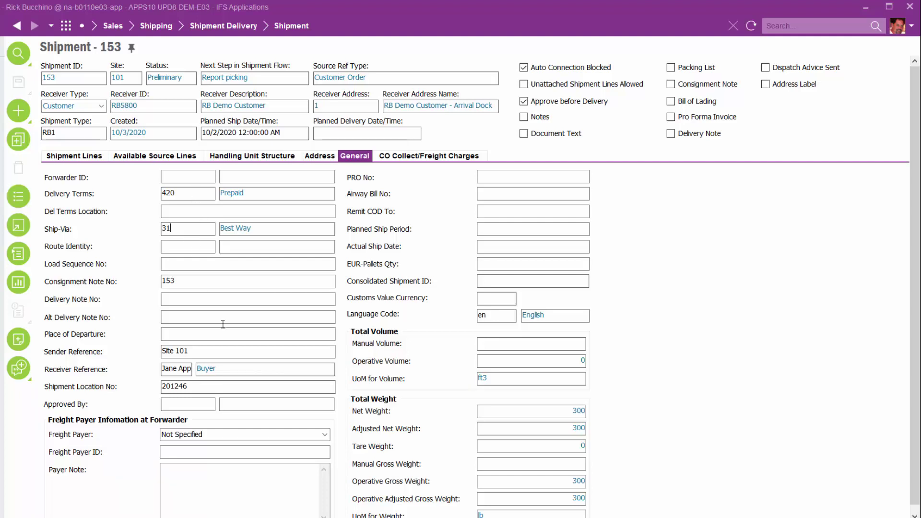
{"action": "left_click", "coordinate": [74, 156]}
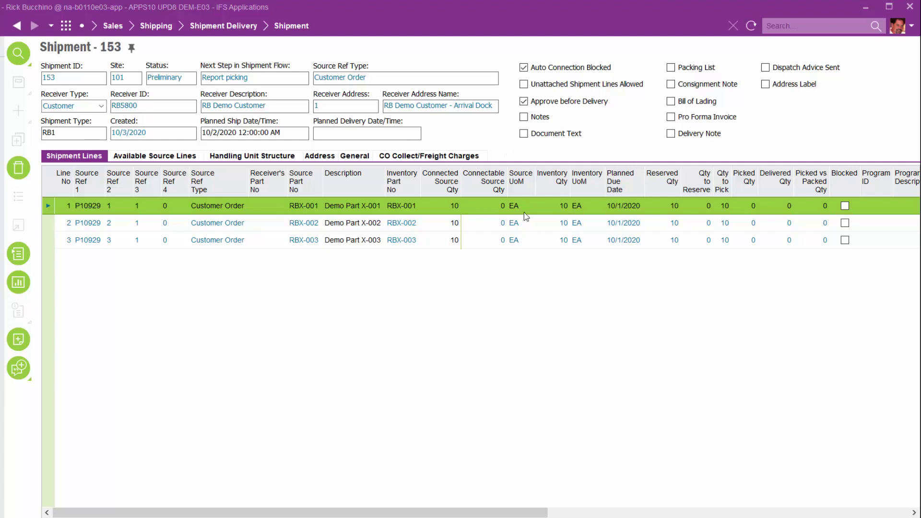
{"action": "right_click", "coordinate": [442, 123]}
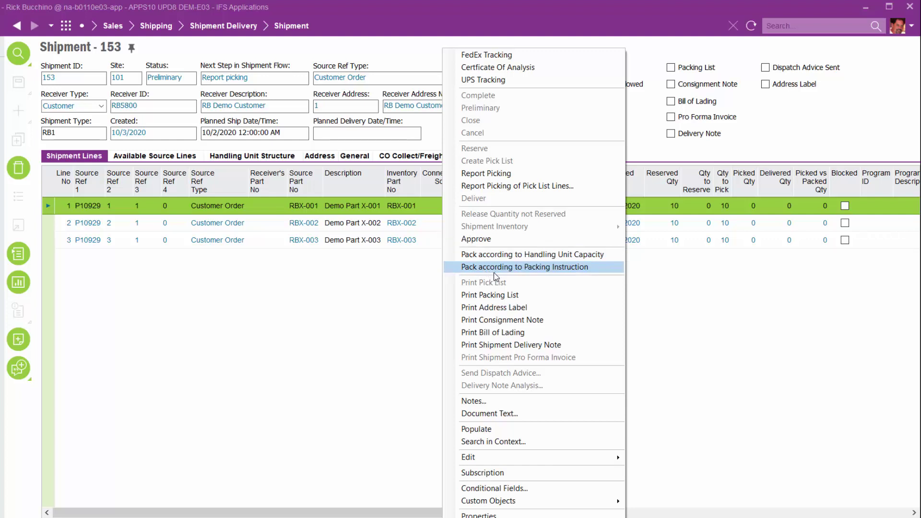
{"action": "left_click", "coordinate": [188, 316]}
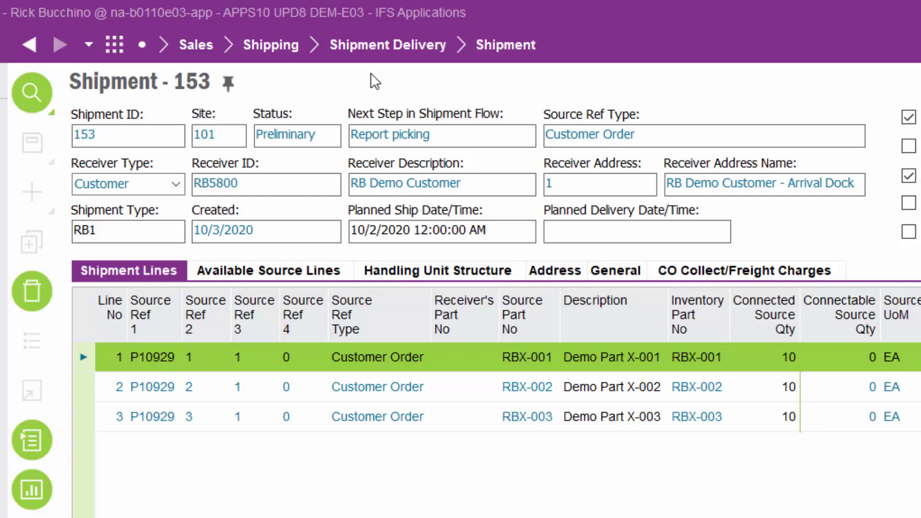
Open the Shipments overview under Shipment Delivery and search for shipments with receiver ID RB5800
{"action": "left_click", "coordinate": [457, 57]}
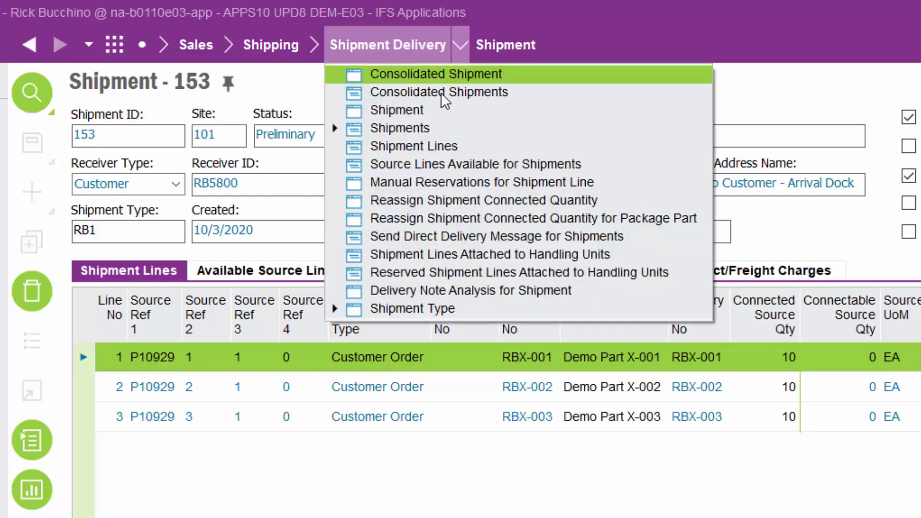
{"action": "left_click", "coordinate": [407, 128]}
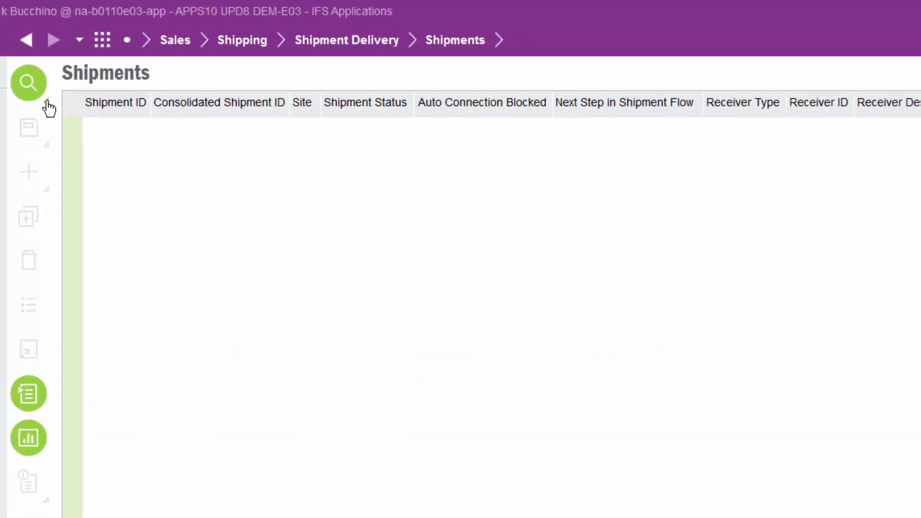
{"action": "left_click", "coordinate": [27, 98]}
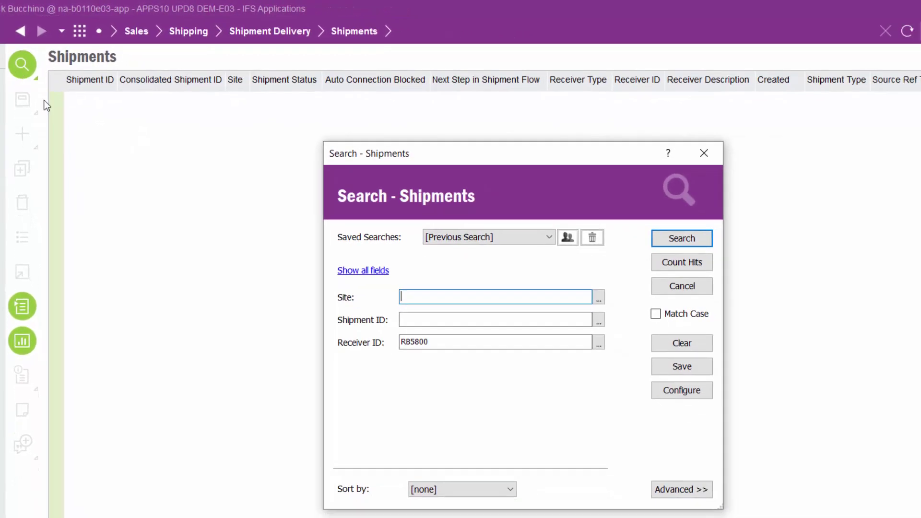
{"action": "double_click", "coordinate": [484, 367]}
{"action": "left_click", "coordinate": [419, 319]}
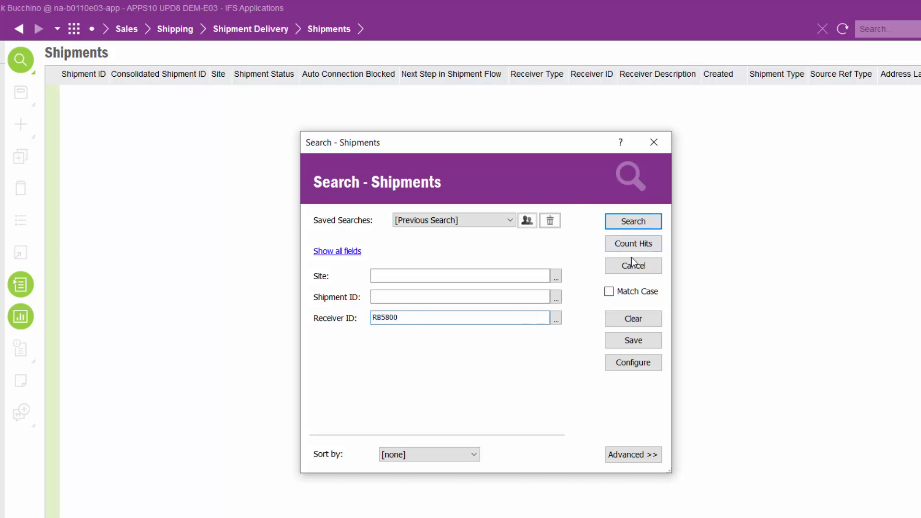
{"action": "left_click", "coordinate": [629, 221]}
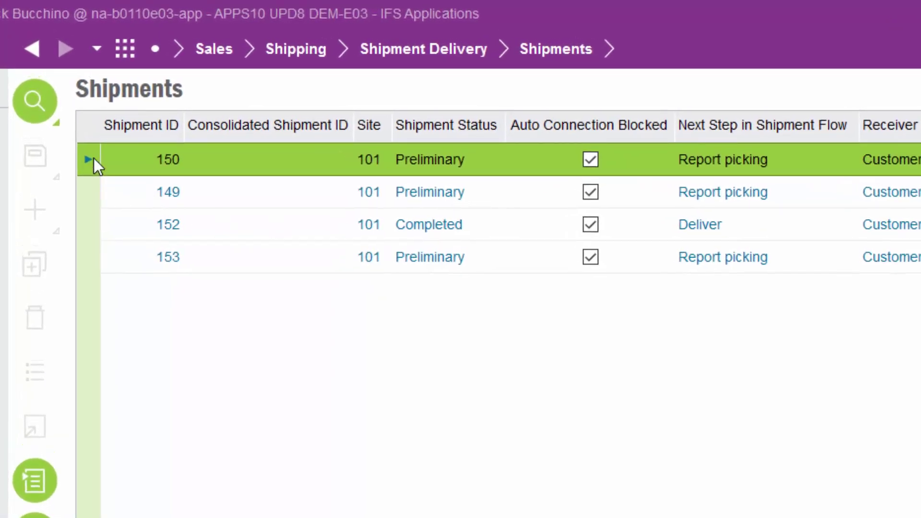
Sort the shipments by next step in the flow, select all Report picking rows and review the operations available for them together
{"action": "left_click", "coordinate": [88, 193], "text": "shift"}
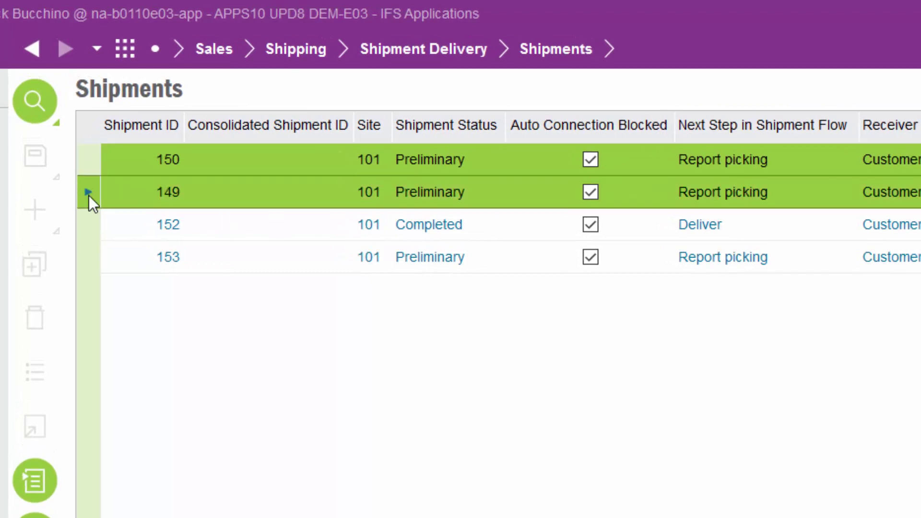
{"action": "left_click", "coordinate": [745, 125]}
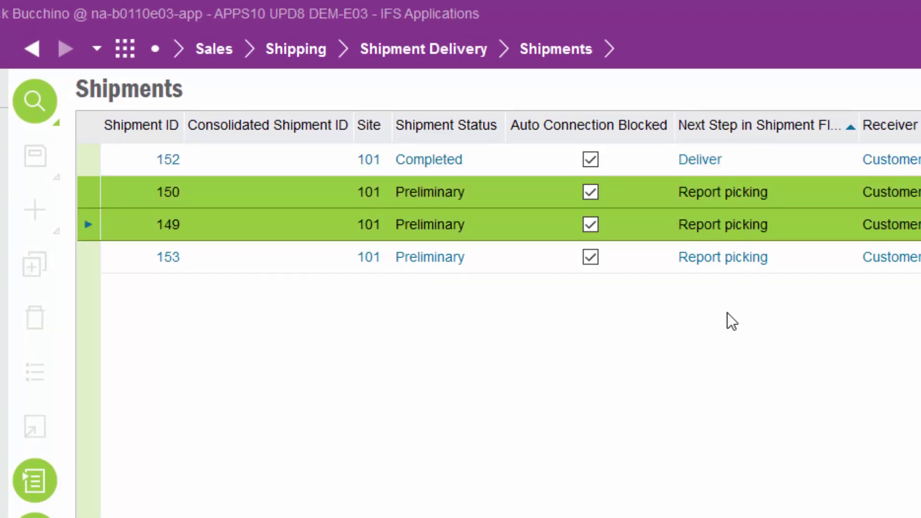
{"action": "left_click", "coordinate": [724, 192]}
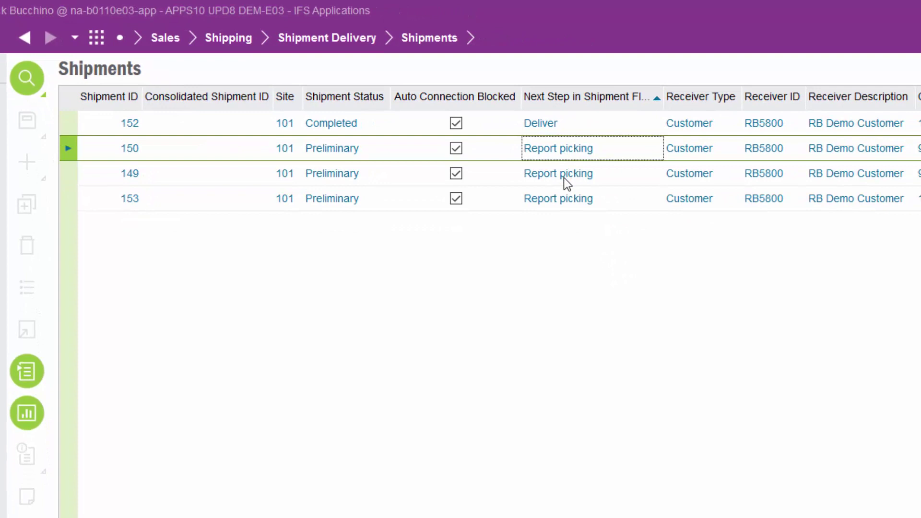
{"action": "left_click", "coordinate": [72, 149]}
{"action": "left_click", "coordinate": [71, 198], "text": "shift"}
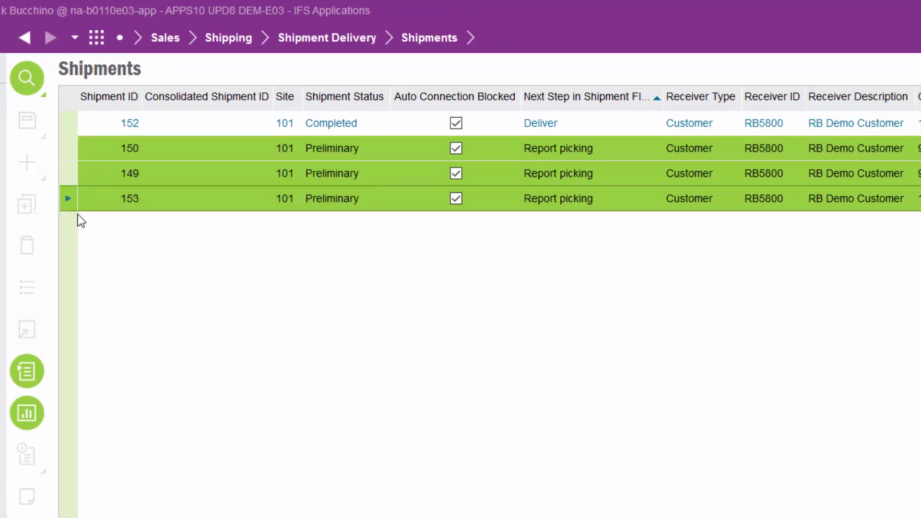
{"action": "right_click", "coordinate": [210, 176]}
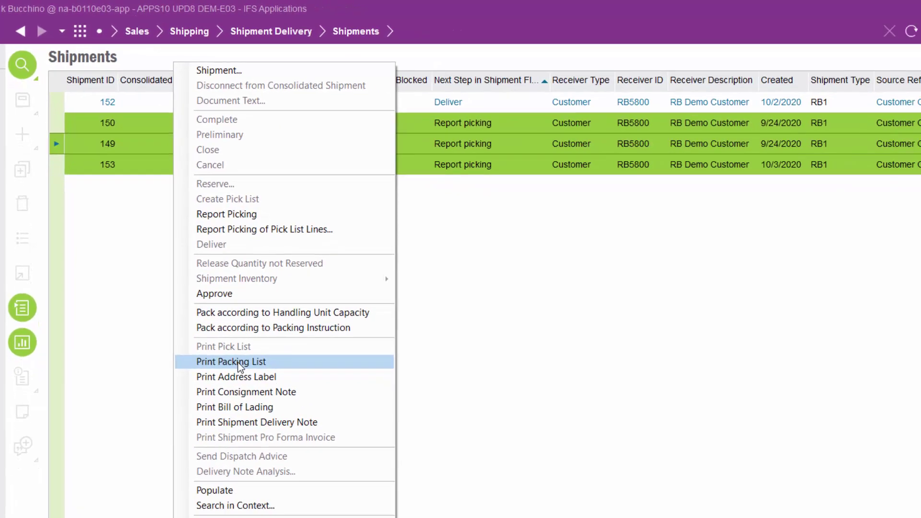
{"action": "left_click", "coordinate": [432, 336]}
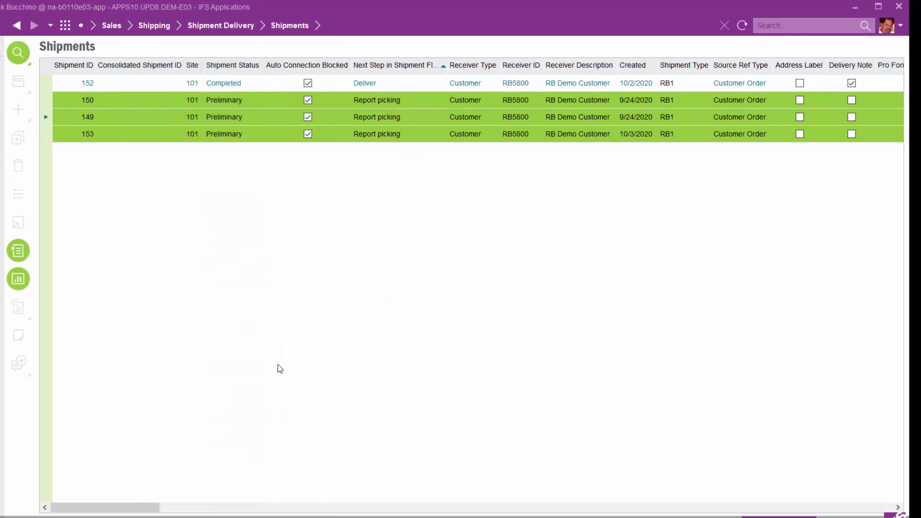
Return to shipment 153 and report picking for its reserved source lines, accepting the information message
{"action": "left_click", "coordinate": [66, 25]}
{"action": "left_click", "coordinate": [257, 217]}
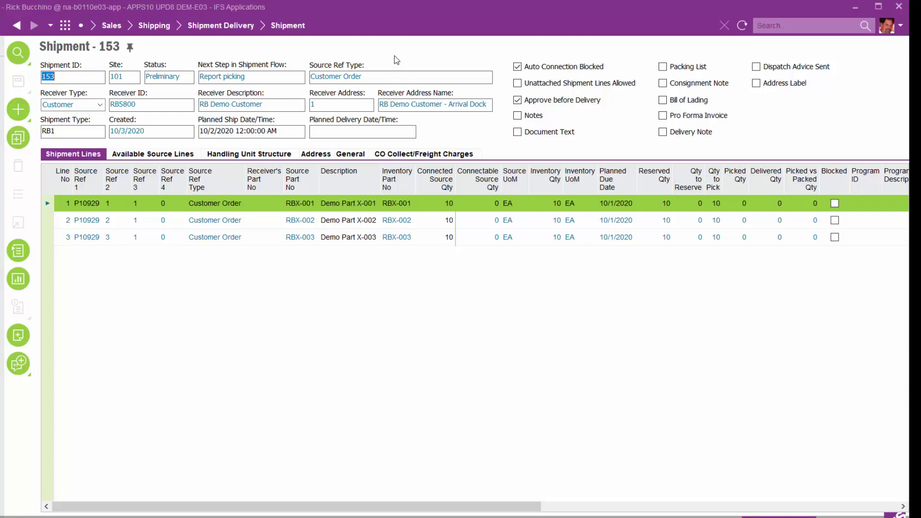
{"action": "right_click", "coordinate": [425, 56]}
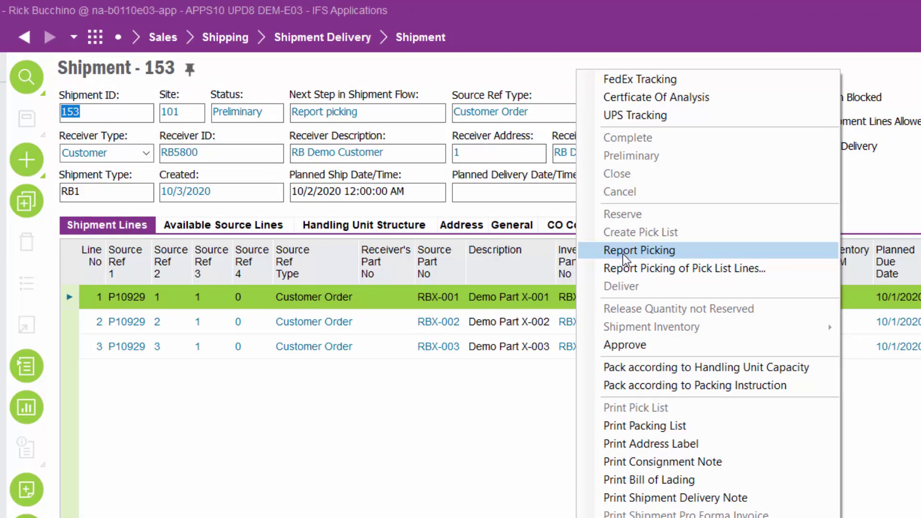
{"action": "left_click", "coordinate": [624, 251]}
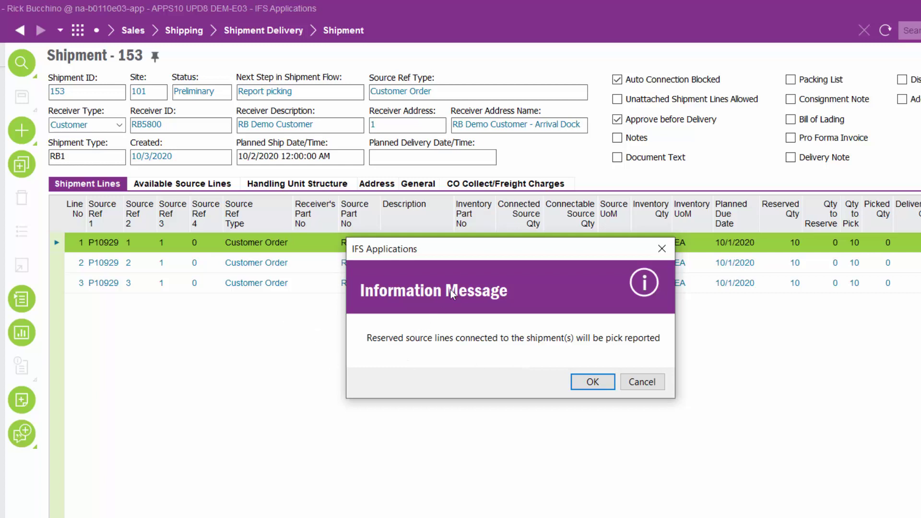
{"action": "left_click_drag", "start_coordinate": [460, 257], "coordinate": [289, 240]}
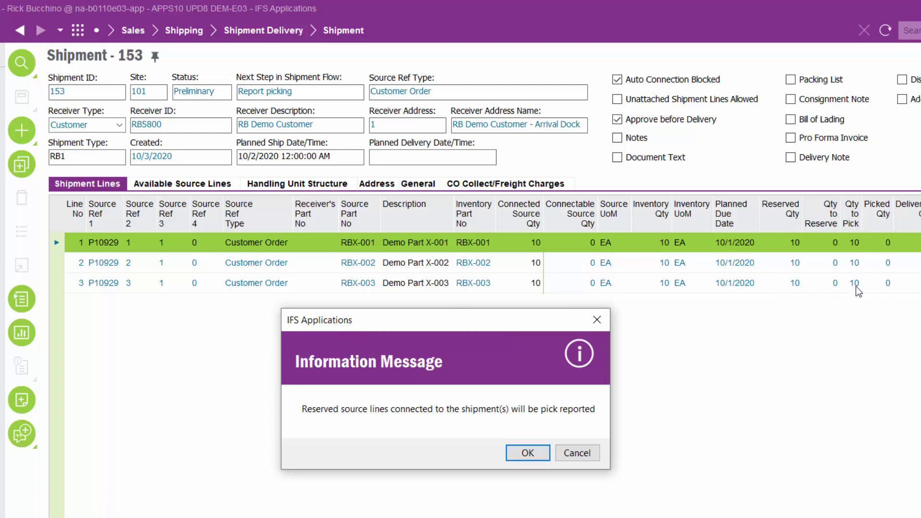
{"action": "left_click", "coordinate": [528, 451]}
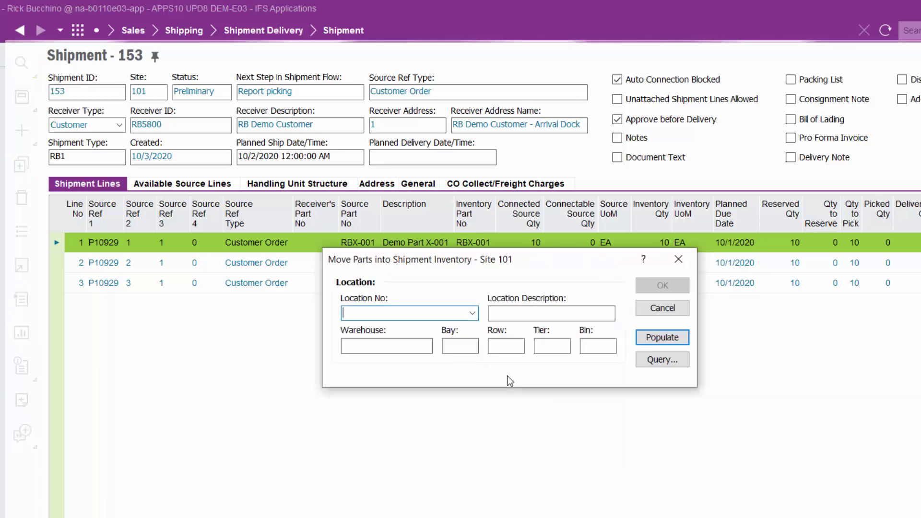
Move the picked parts into shipment inventory at location 201246, Shipping Dock A, and confirm
{"action": "left_click_drag", "start_coordinate": [470, 264], "coordinate": [425, 217]}
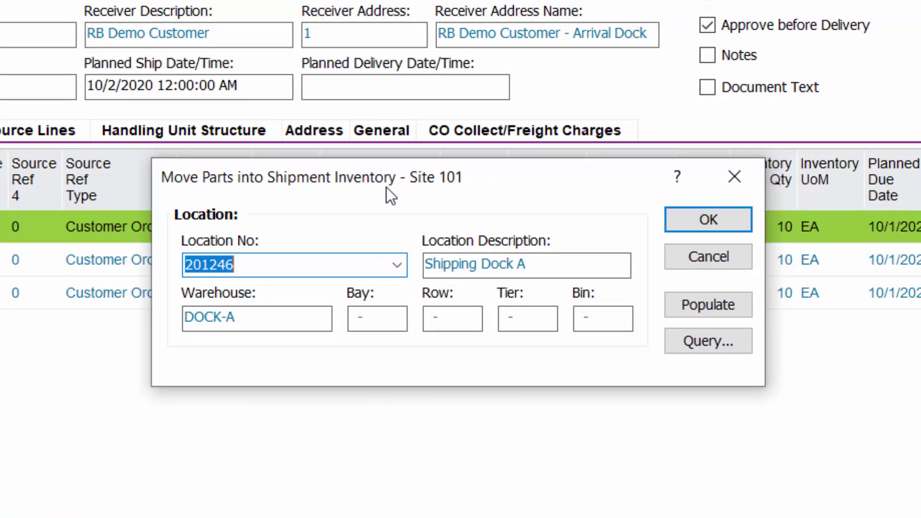
{"action": "left_click", "coordinate": [279, 317]}
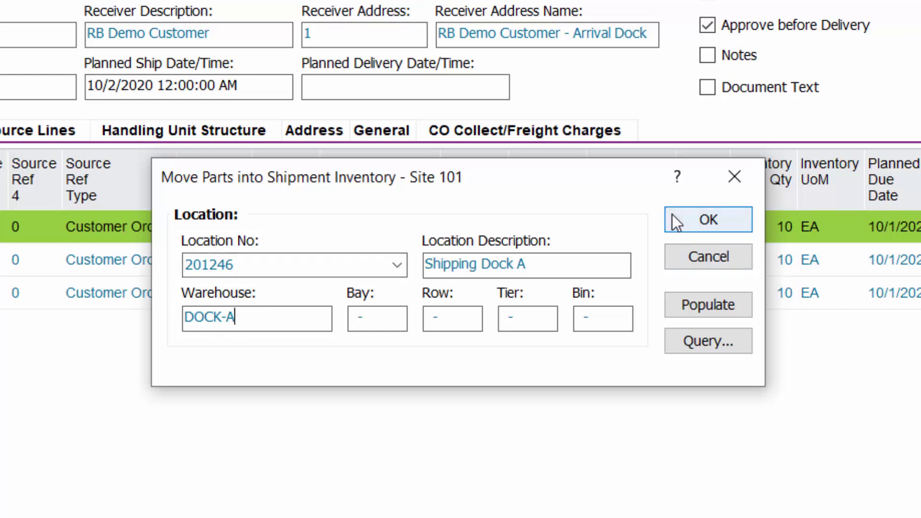
{"action": "left_click", "coordinate": [399, 265]}
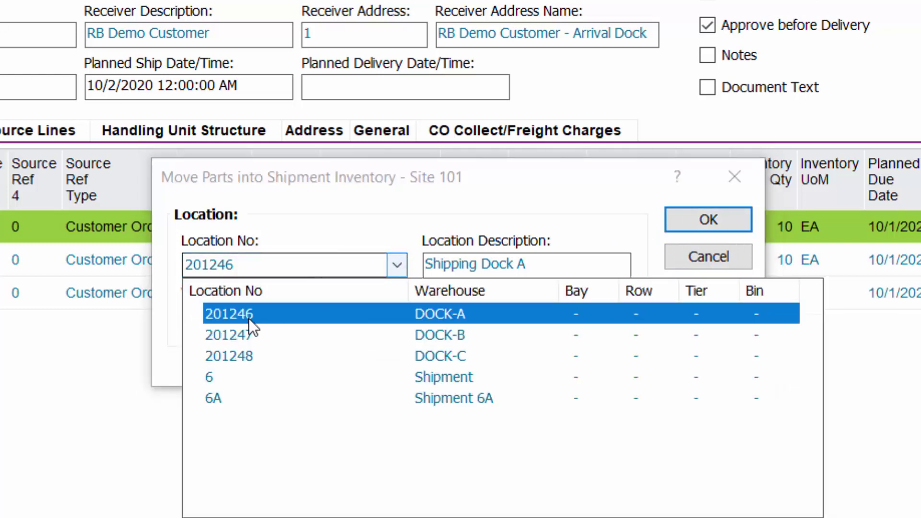
{"action": "left_click", "coordinate": [329, 185]}
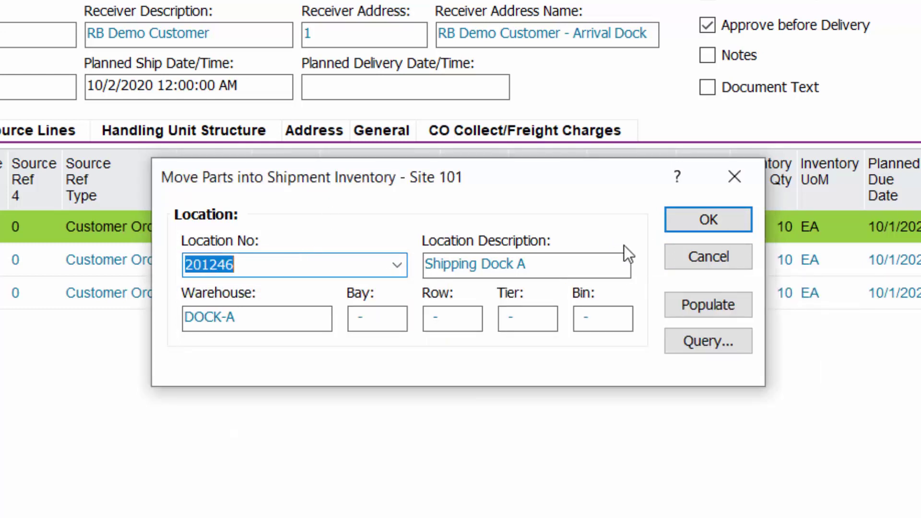
{"action": "left_click", "coordinate": [709, 221]}
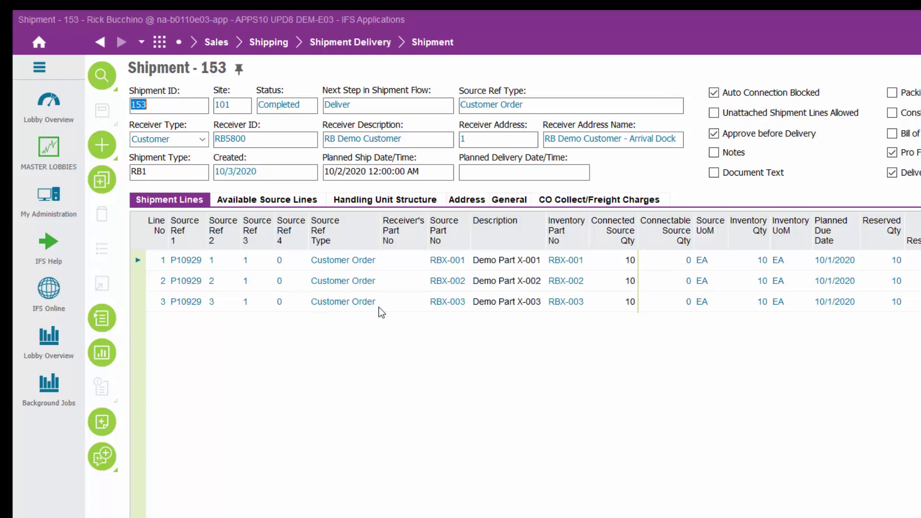
Check the shipment's next step in the flow, and approve the shipment for delivery
{"action": "left_click", "coordinate": [361, 97]}
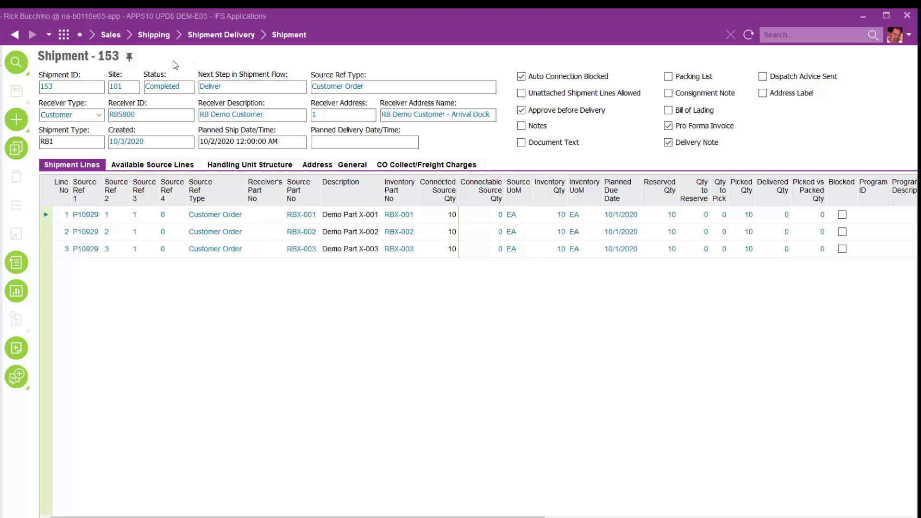
{"action": "right_click", "coordinate": [452, 141]}
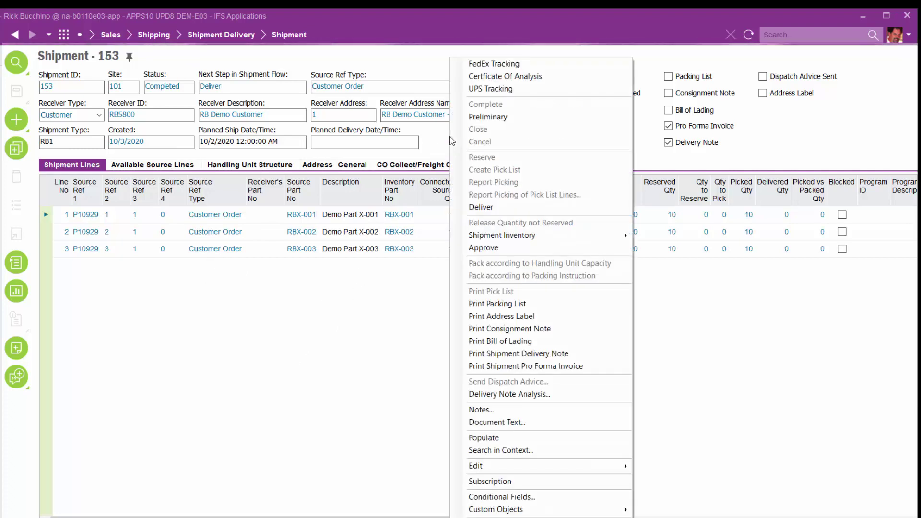
{"action": "left_click", "coordinate": [484, 248]}
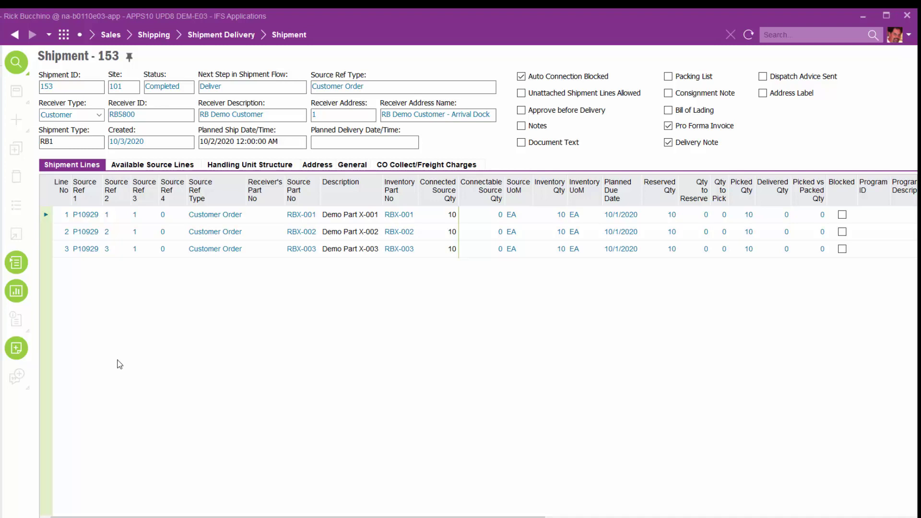
Examine the shipment's handling unit structure by expanding pallet PALLET3 and each medium box down to its packed part
{"action": "left_click", "coordinate": [246, 167]}
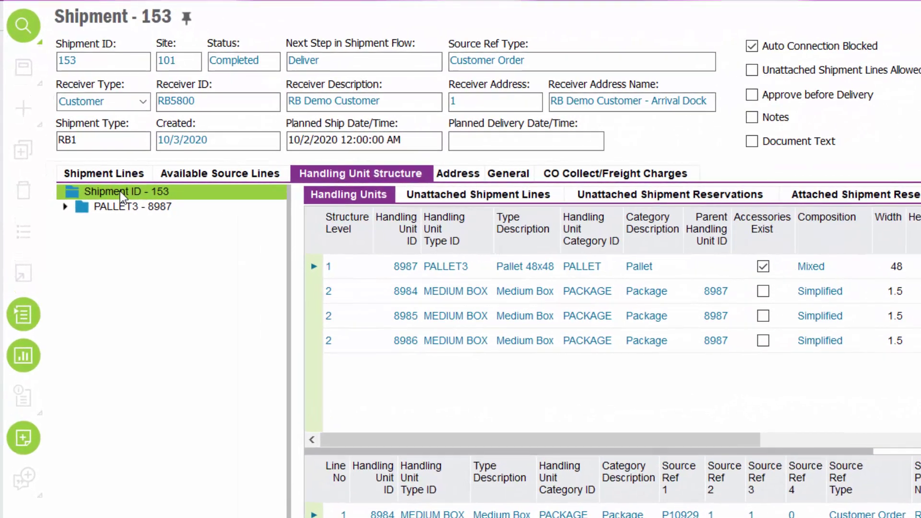
{"action": "left_click", "coordinate": [119, 206]}
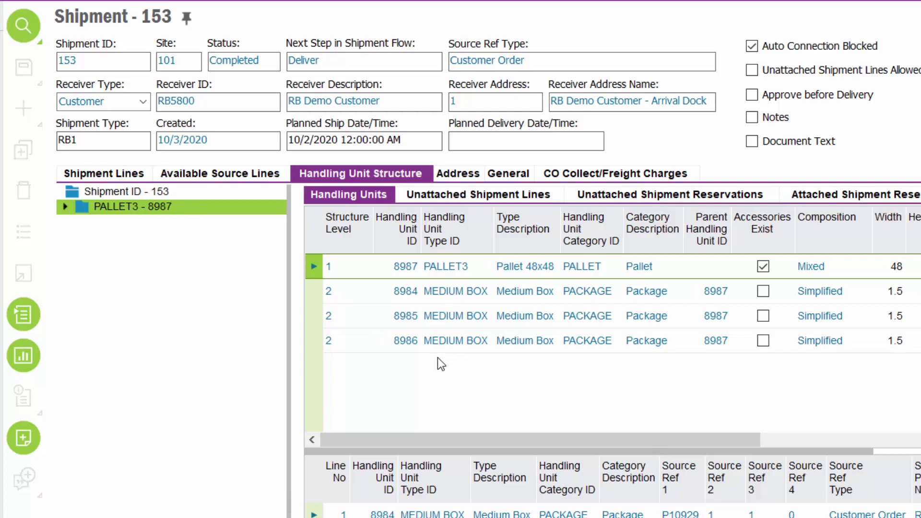
{"action": "left_click", "coordinate": [64, 206]}
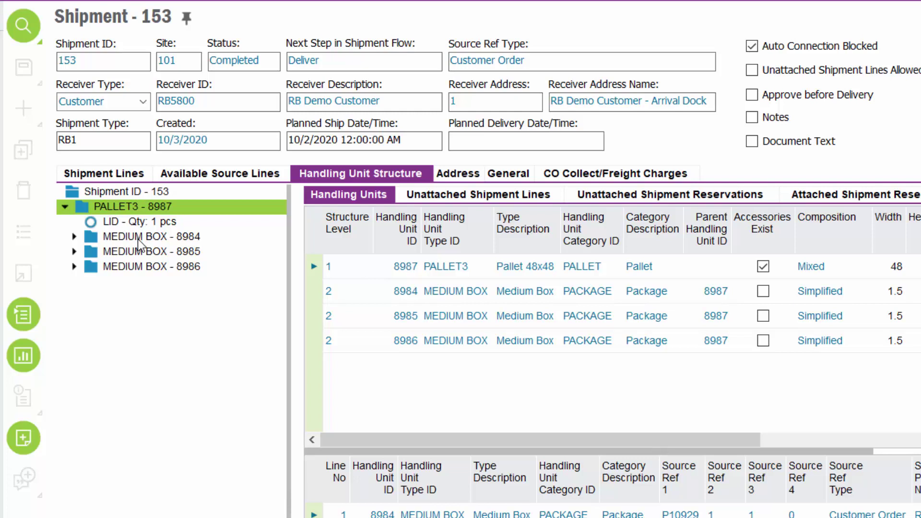
{"action": "left_click", "coordinate": [74, 236]}
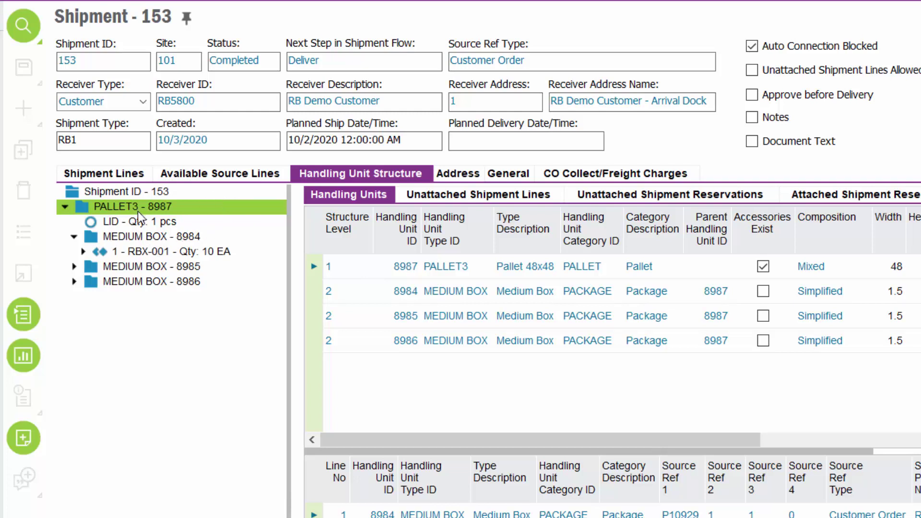
{"action": "left_click", "coordinate": [74, 267]}
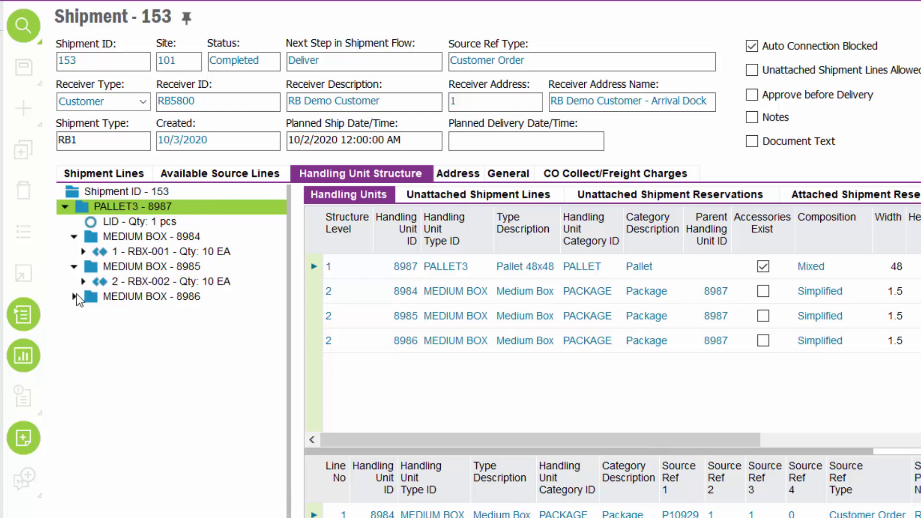
{"action": "left_click", "coordinate": [75, 297]}
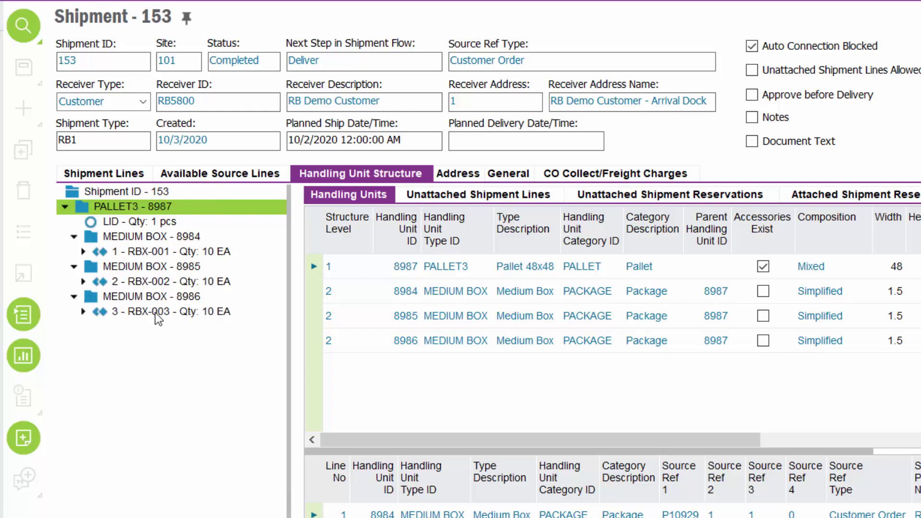
Inspect the handling unit details of each packed part line and its medium box in the shipment's structure
{"action": "left_click", "coordinate": [154, 252]}
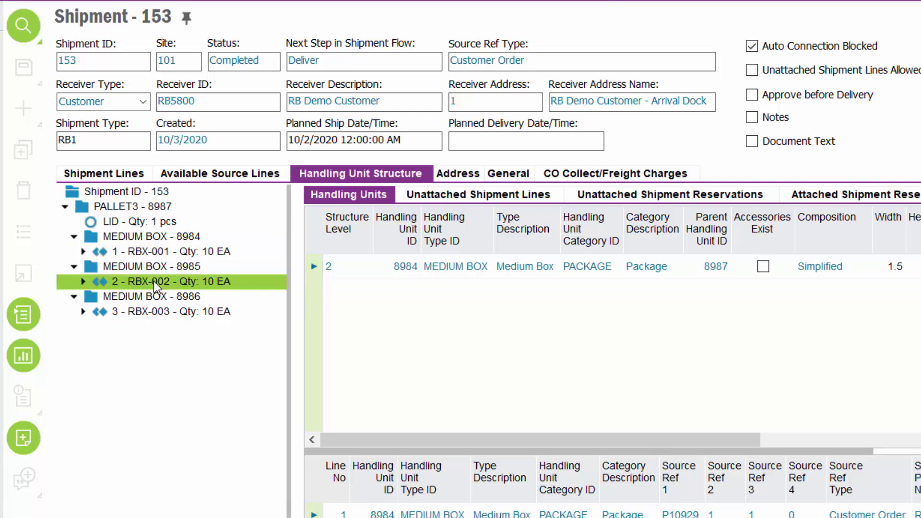
{"action": "left_click", "coordinate": [154, 282]}
{"action": "left_click", "coordinate": [155, 312]}
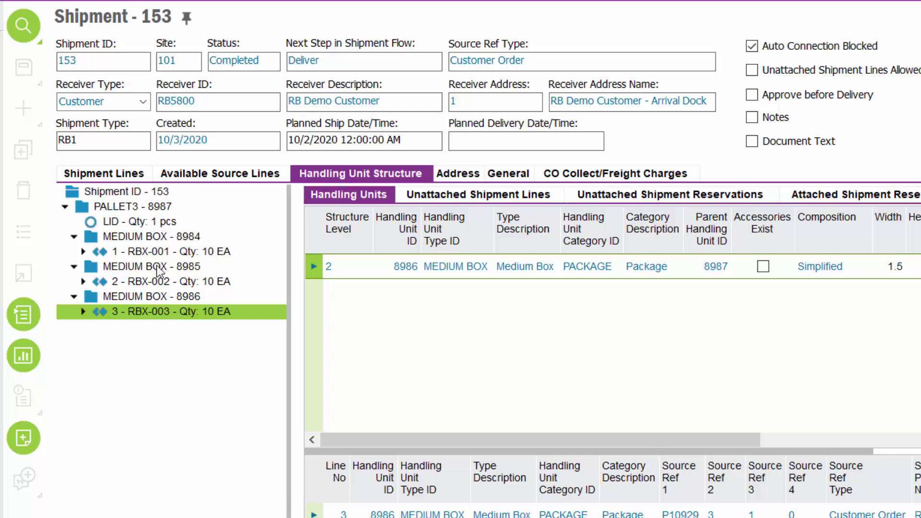
{"action": "left_click", "coordinate": [171, 238]}
{"action": "left_click", "coordinate": [155, 266]}
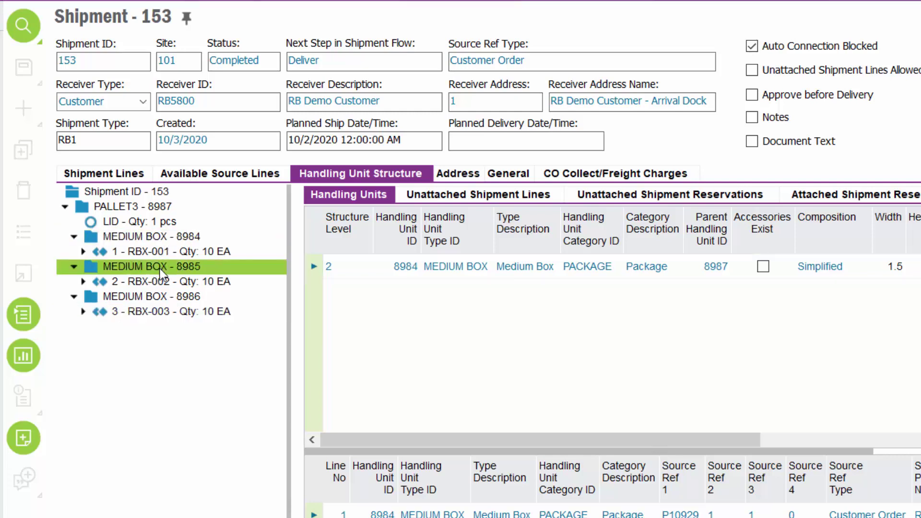
{"action": "left_click", "coordinate": [159, 297]}
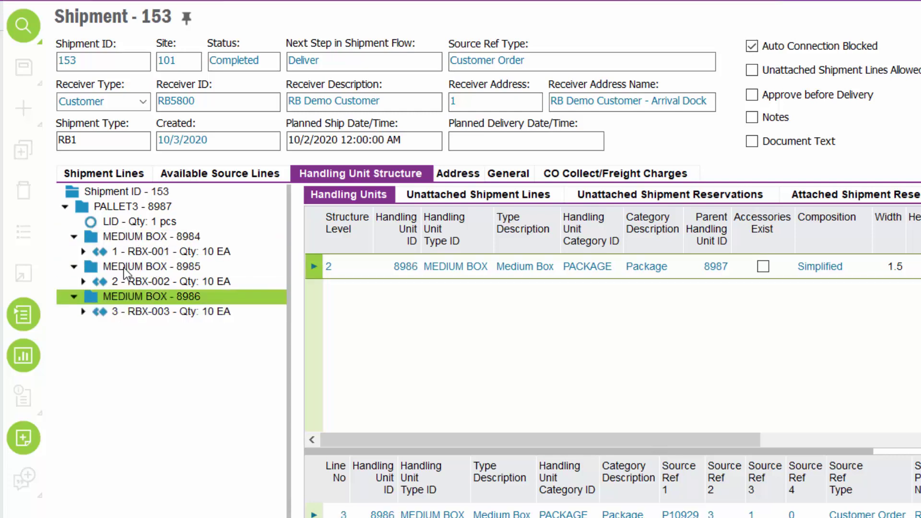
Examine the dimensions and weights of PALLET3 and its boxes, and the shipment's general information with total volume and weight
{"action": "left_click", "coordinate": [124, 206]}
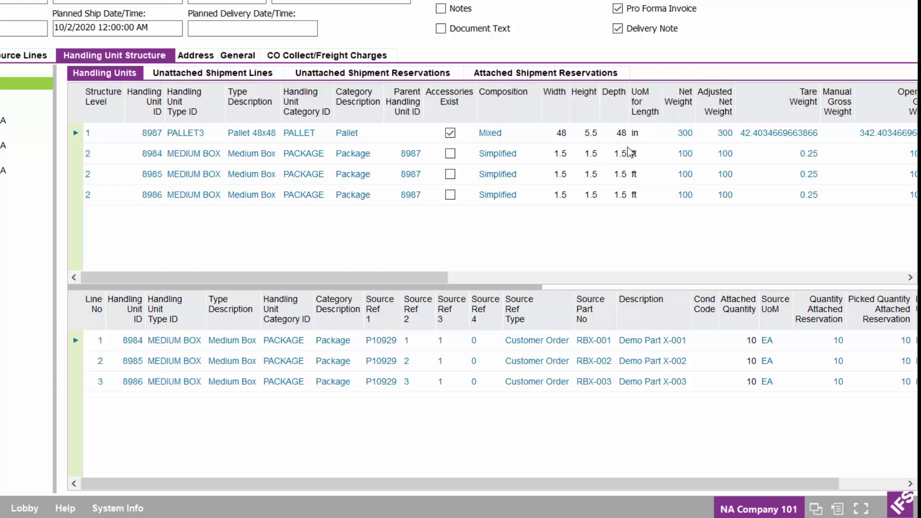
{"action": "left_click", "coordinate": [746, 139]}
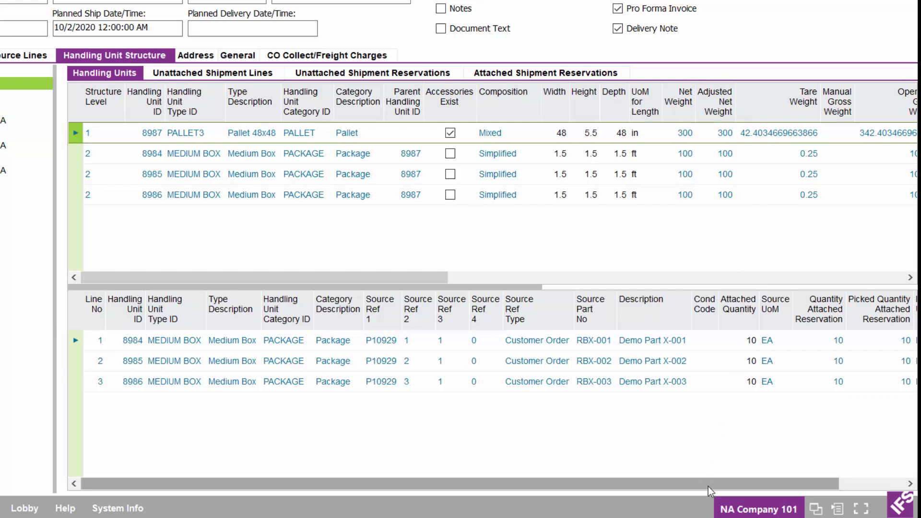
{"action": "left_click_drag", "start_coordinate": [708, 486], "coordinate": [774, 487]}
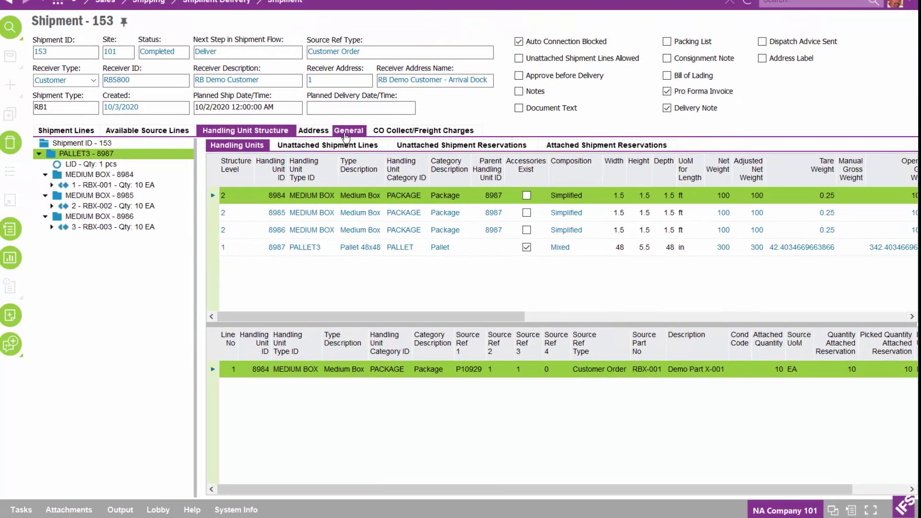
{"action": "left_click", "coordinate": [346, 132]}
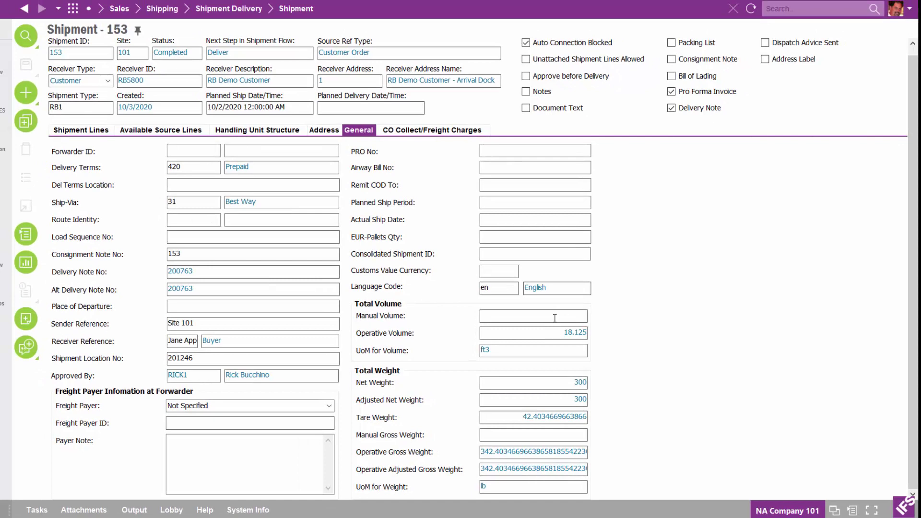
{"action": "scroll", "coordinate": [168, 394], "scroll_direction": "up", "scroll_amount": 1}
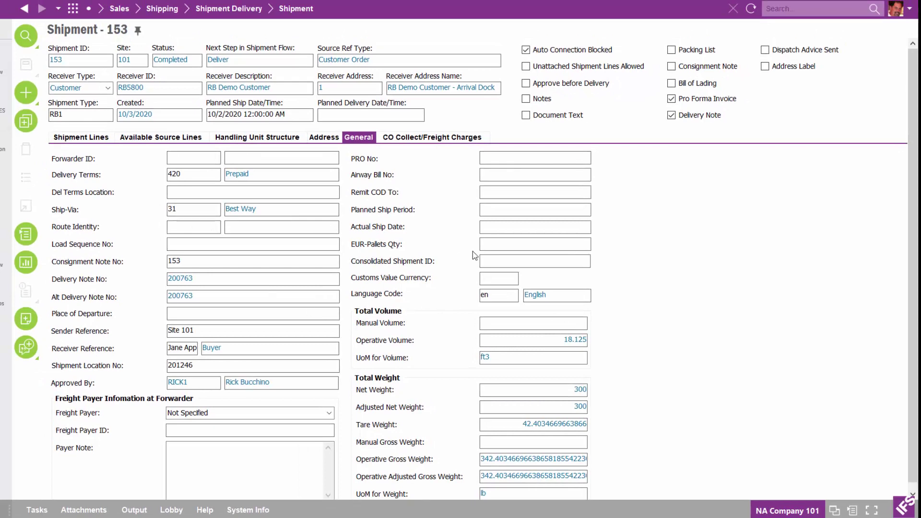
Add a charge line of type FREIGHT1 to the shipment's freight charges
{"action": "left_click", "coordinate": [439, 139]}
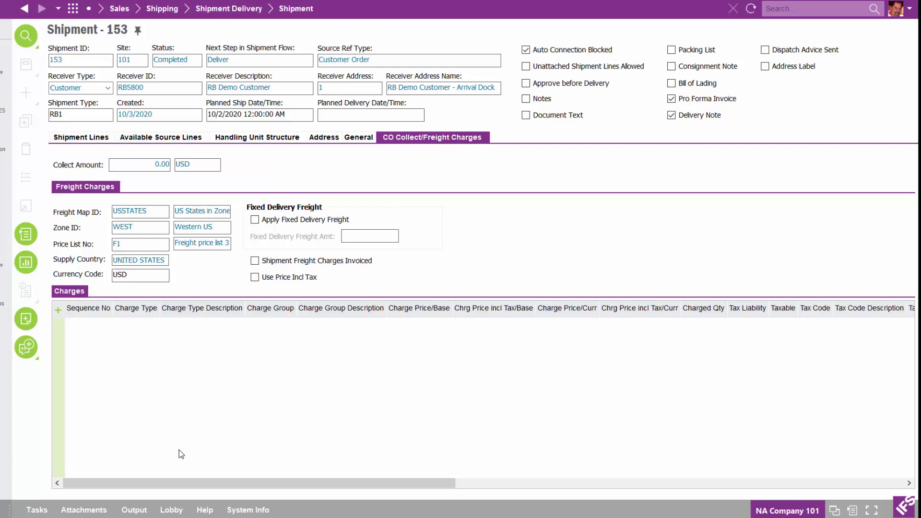
{"action": "left_click", "coordinate": [58, 310]}
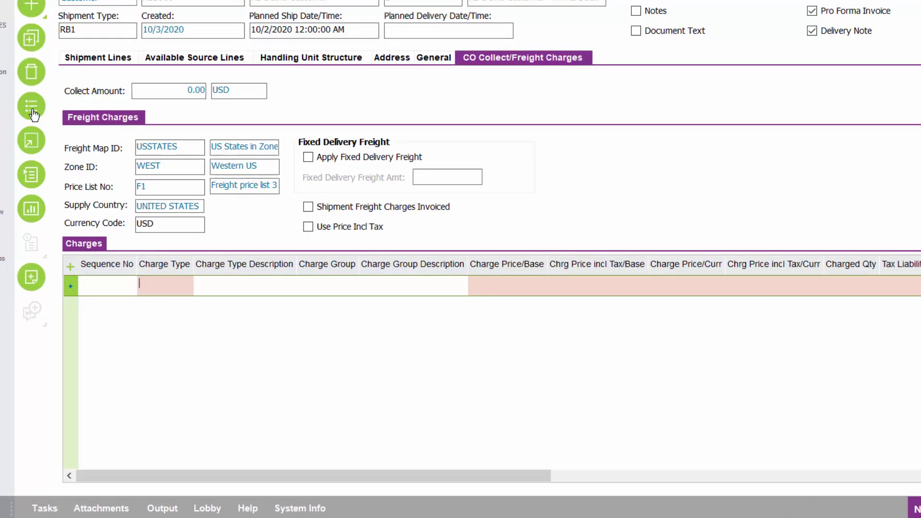
{"action": "key", "text": "F8"}
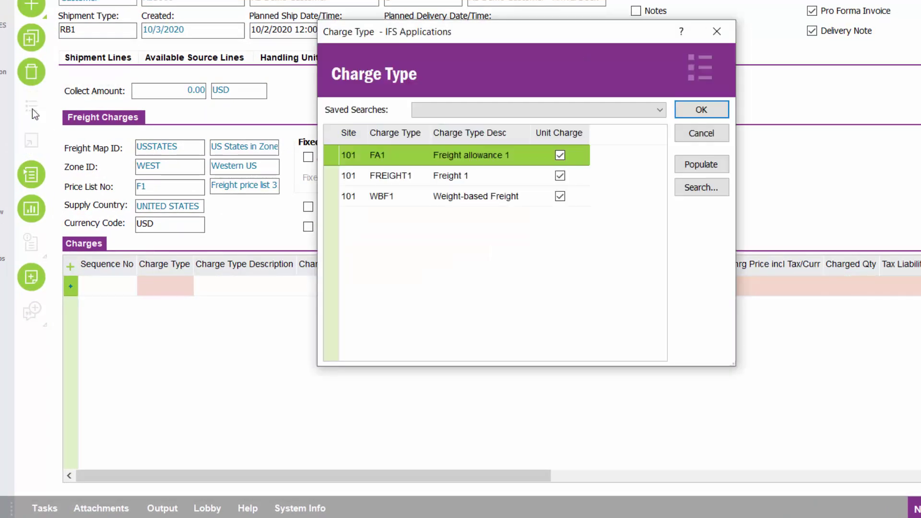
{"action": "double_click", "coordinate": [389, 177]}
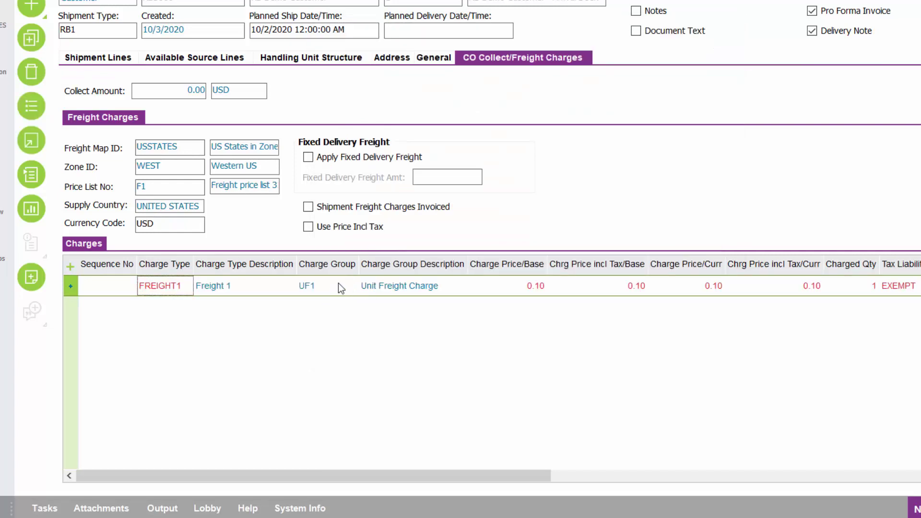
Set the FREIGHT1 charge line's base price to 100 and save the shipment charge
{"action": "left_click", "coordinate": [504, 286]}
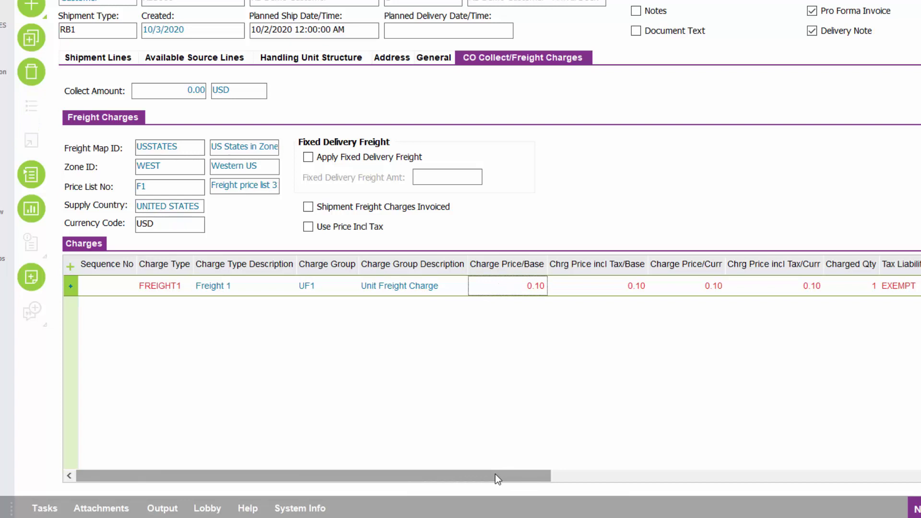
{"action": "left_click_drag", "start_coordinate": [495, 474], "coordinate": [581, 479]}
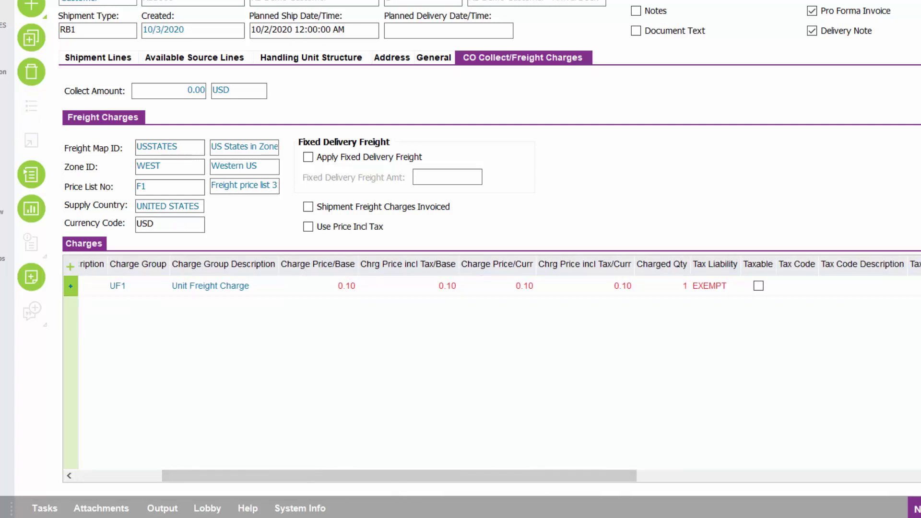
{"action": "left_click", "coordinate": [315, 286]}
{"action": "left_click", "coordinate": [315, 286]}
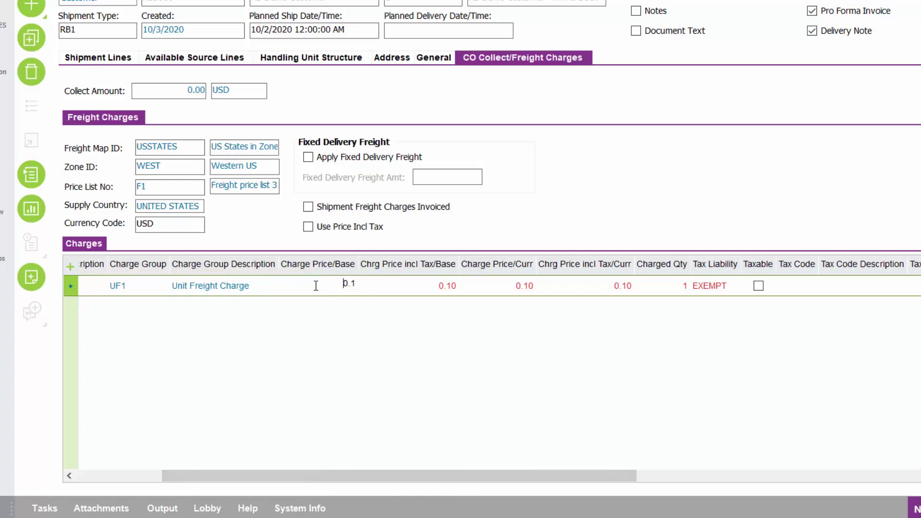
{"action": "double_click", "coordinate": [367, 284]}
{"action": "type", "text": "100"}
{"action": "key", "text": "ctrl+s"}
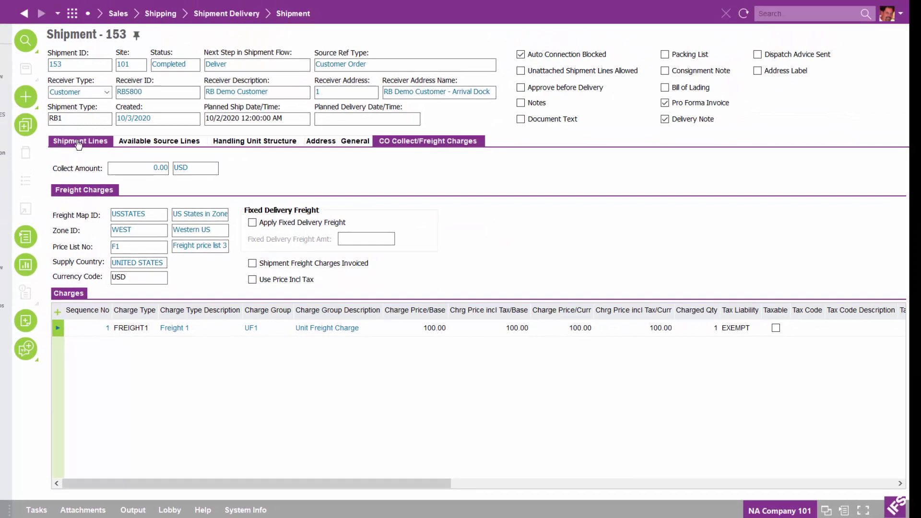
Return to the shipment lines, deliver shipment 153 and accept the information message
{"action": "left_click", "coordinate": [79, 142]}
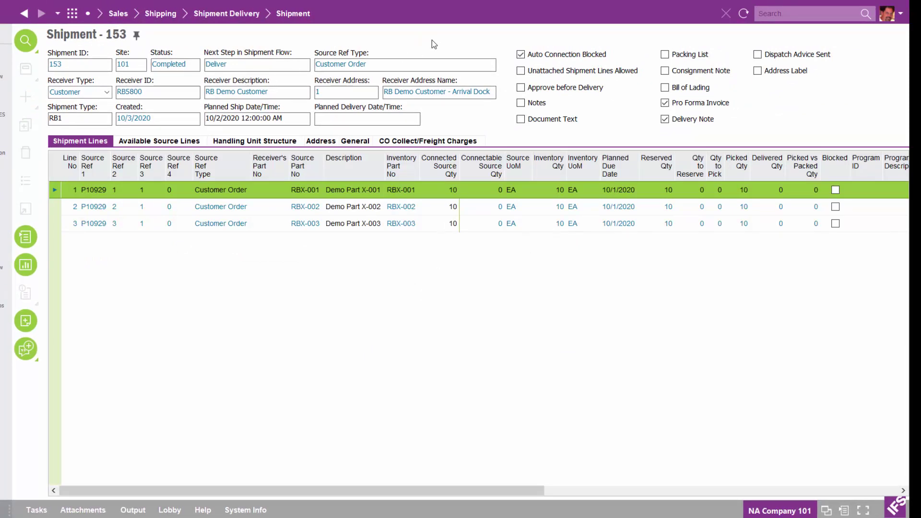
{"action": "right_click", "coordinate": [398, 46]}
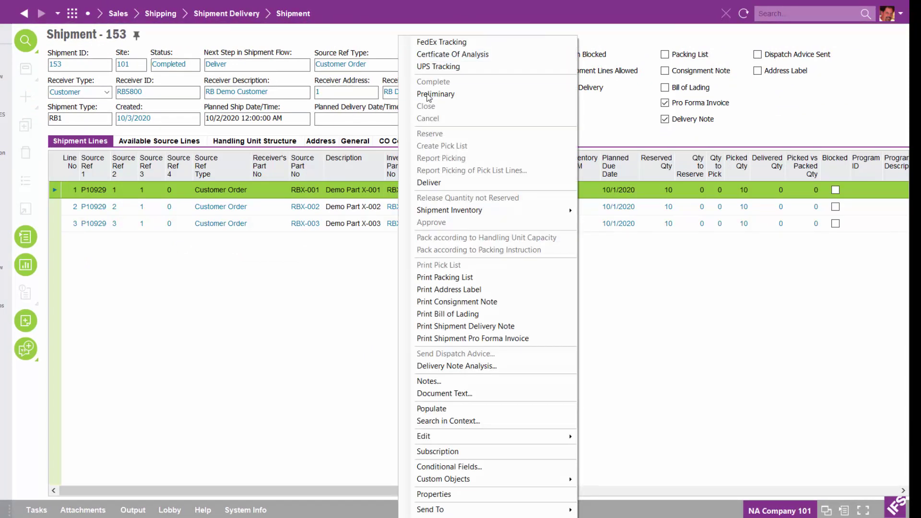
{"action": "left_click", "coordinate": [430, 182]}
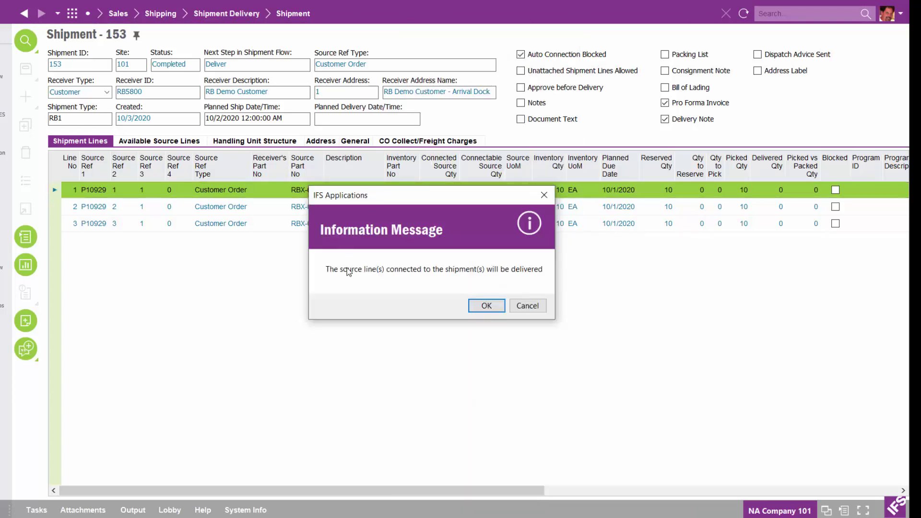
{"action": "left_click", "coordinate": [486, 307]}
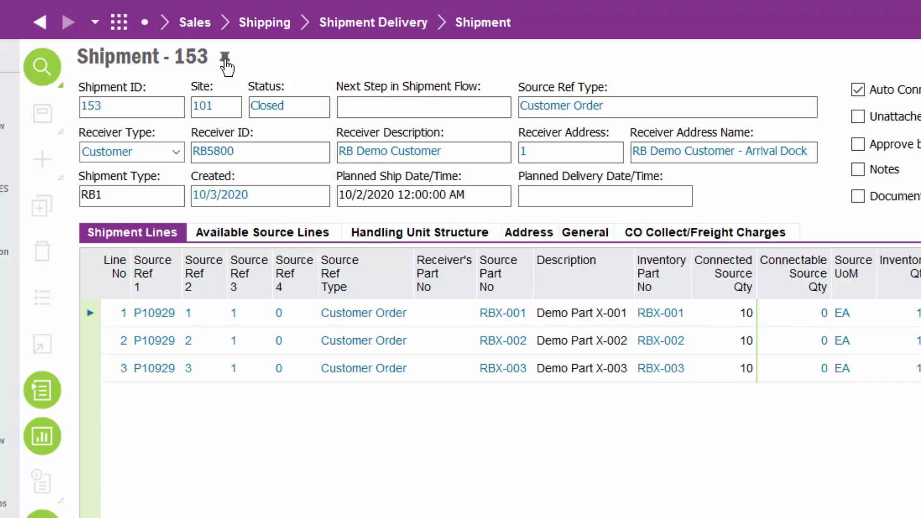
Switch to Create Shipment Invoices and refresh its list of shipments
{"action": "left_click", "coordinate": [120, 20]}
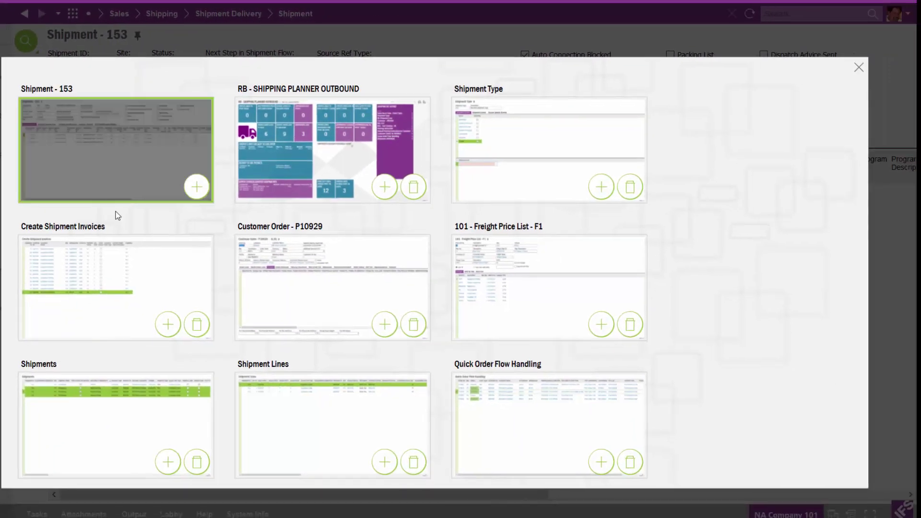
{"action": "left_click", "coordinate": [144, 274]}
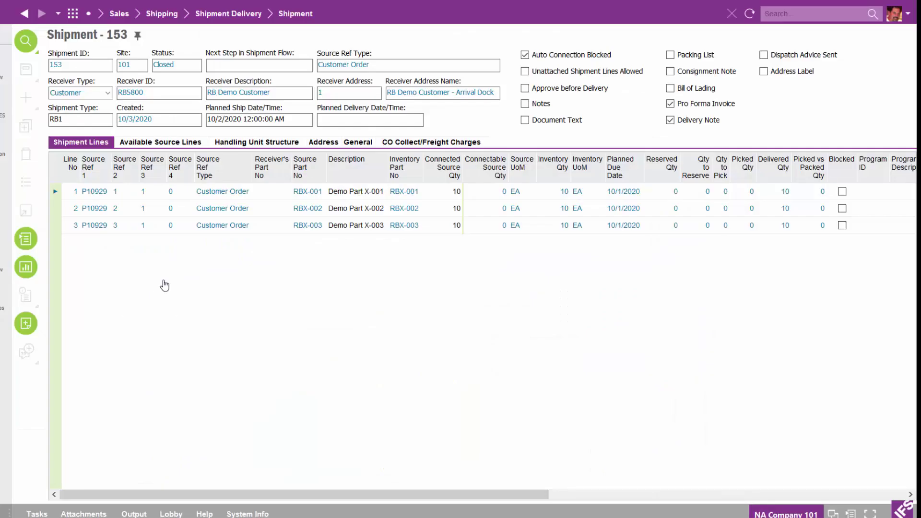
{"action": "left_click", "coordinate": [749, 15]}
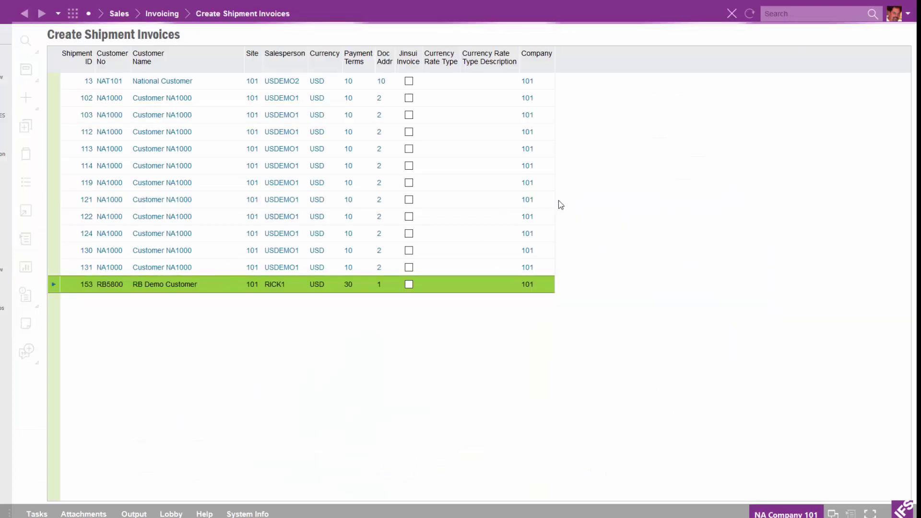
Create the invoice for the RB Demo Customer's shipment 153 and accept the information message
{"action": "left_click", "coordinate": [120, 287]}
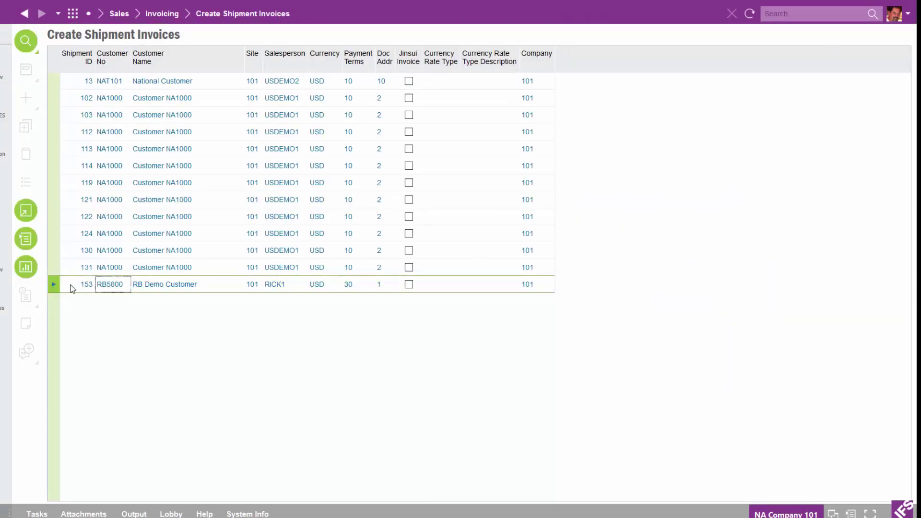
{"action": "left_click", "coordinate": [74, 284]}
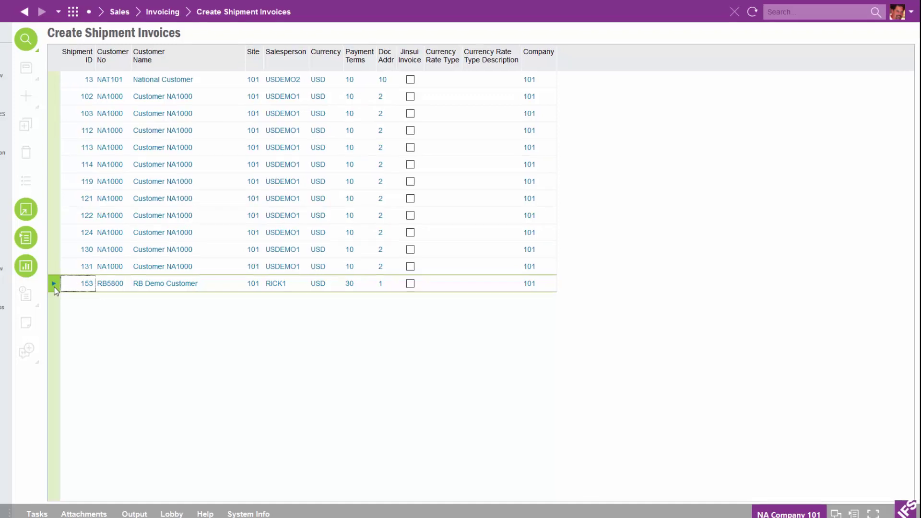
{"action": "left_click", "coordinate": [54, 285]}
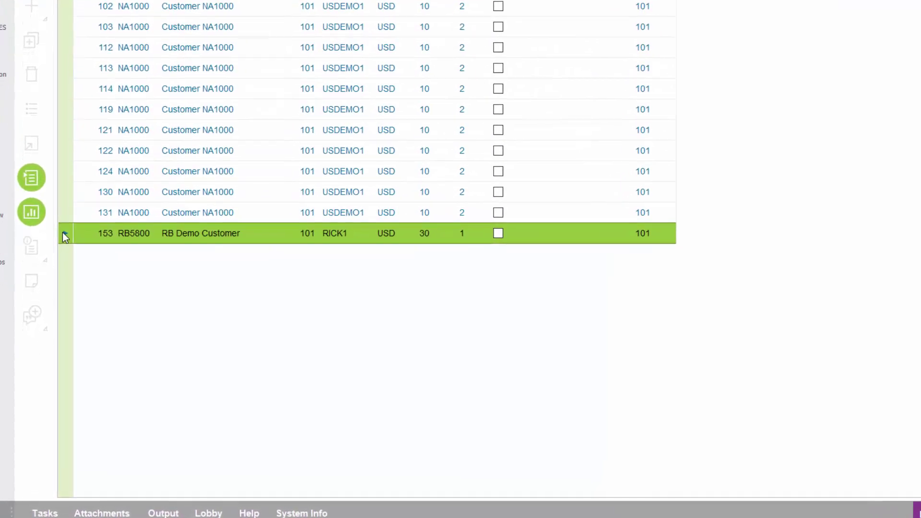
{"action": "right_click", "coordinate": [62, 233]}
{"action": "left_click", "coordinate": [127, 240]}
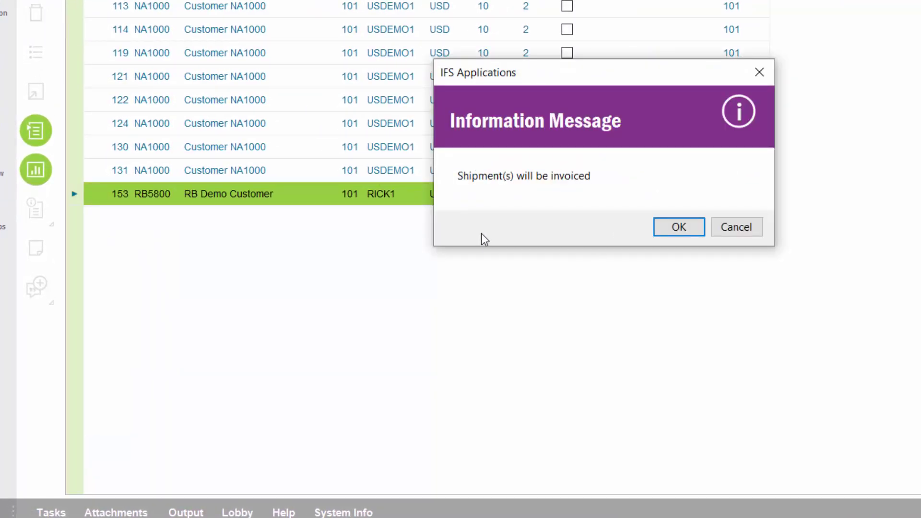
{"action": "left_click", "coordinate": [678, 228]}
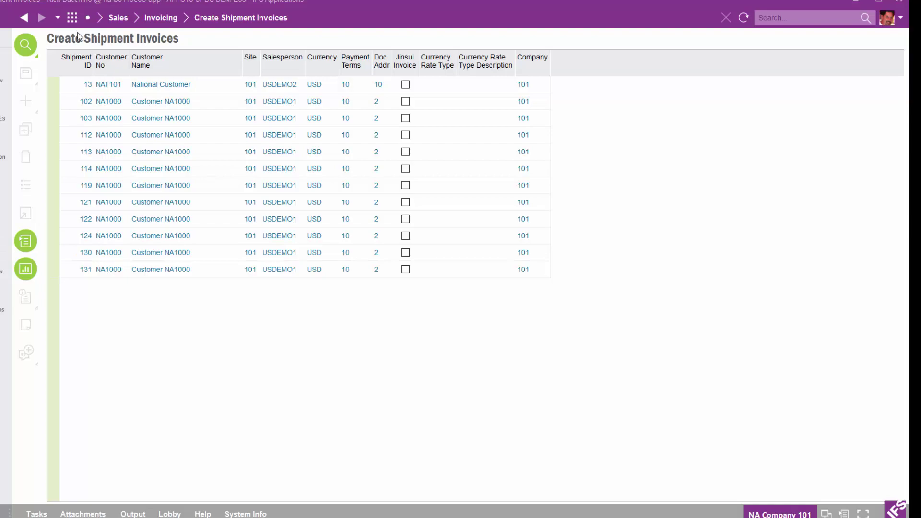
Check the RB - Shipping Planner Outbound lobby, and switch to the Customer Invoices window
{"action": "left_click", "coordinate": [72, 18]}
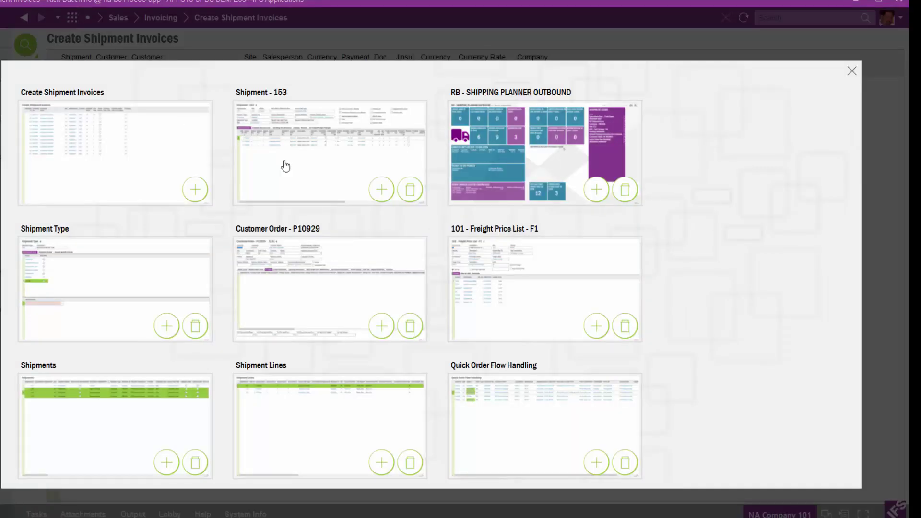
{"action": "left_click", "coordinate": [555, 169]}
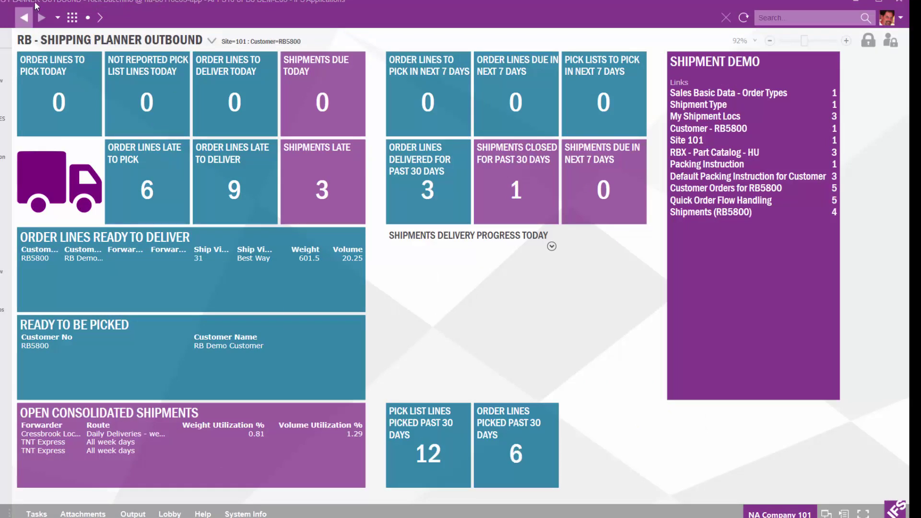
{"action": "left_click", "coordinate": [72, 18]}
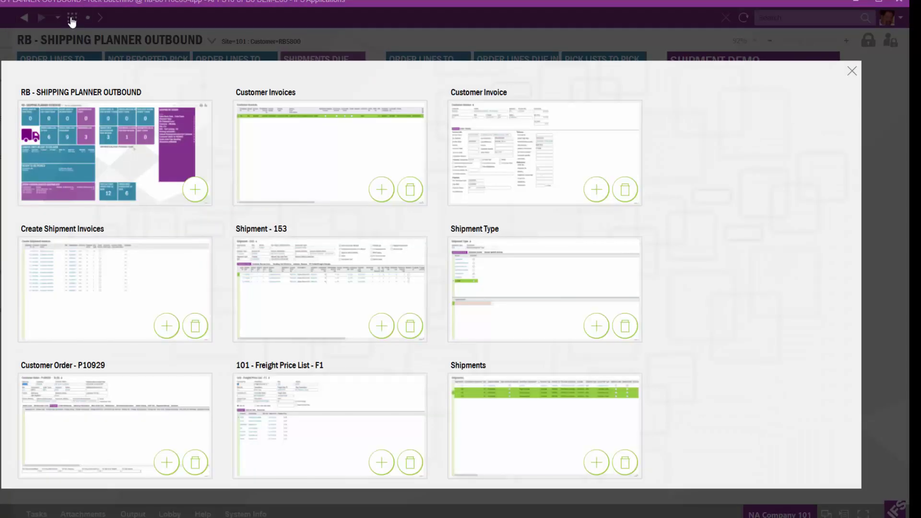
{"action": "left_click", "coordinate": [261, 156]}
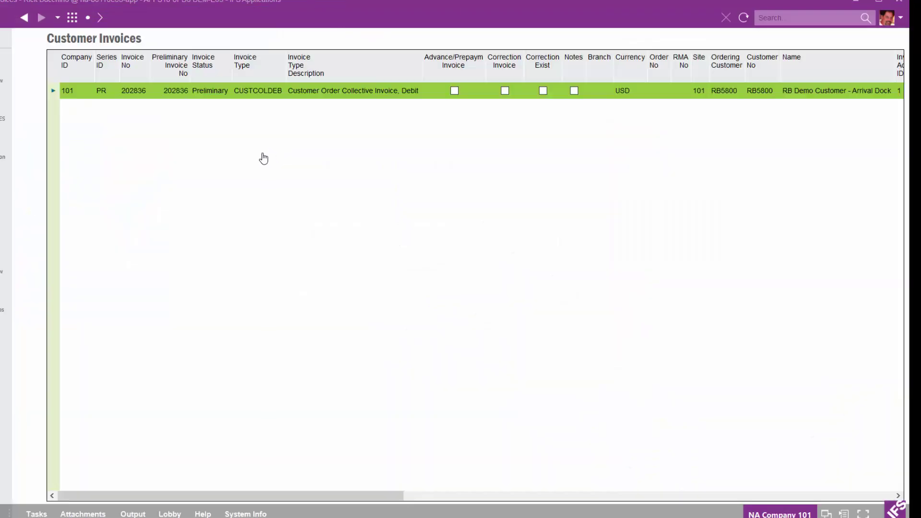
Open the RB Demo Customer's preliminary collective invoice in Customer Invoice and review its general data and invoice lines
{"action": "left_click", "coordinate": [363, 133]}
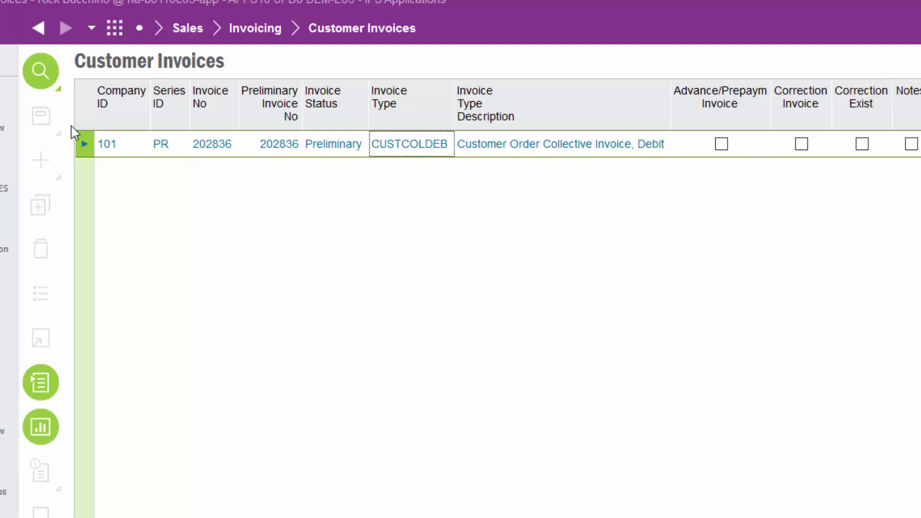
{"action": "left_click", "coordinate": [89, 145]}
{"action": "right_click", "coordinate": [89, 146]}
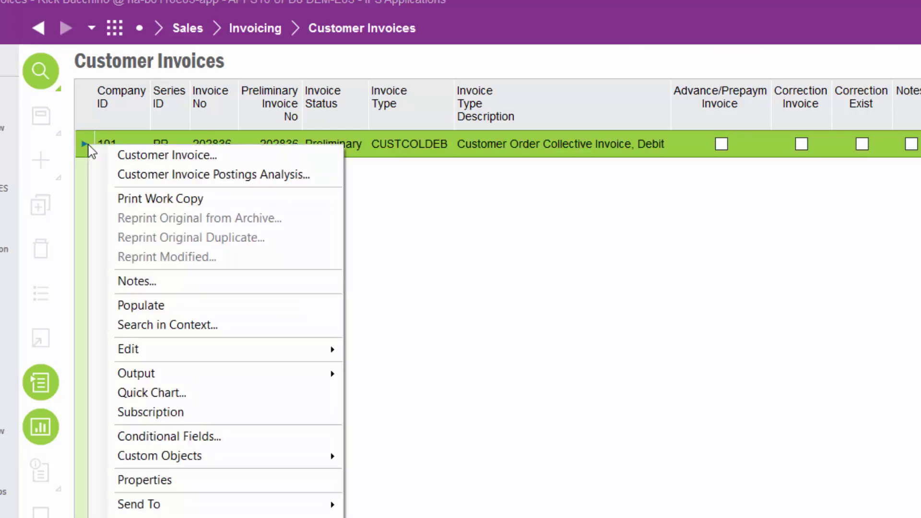
{"action": "left_click", "coordinate": [167, 156]}
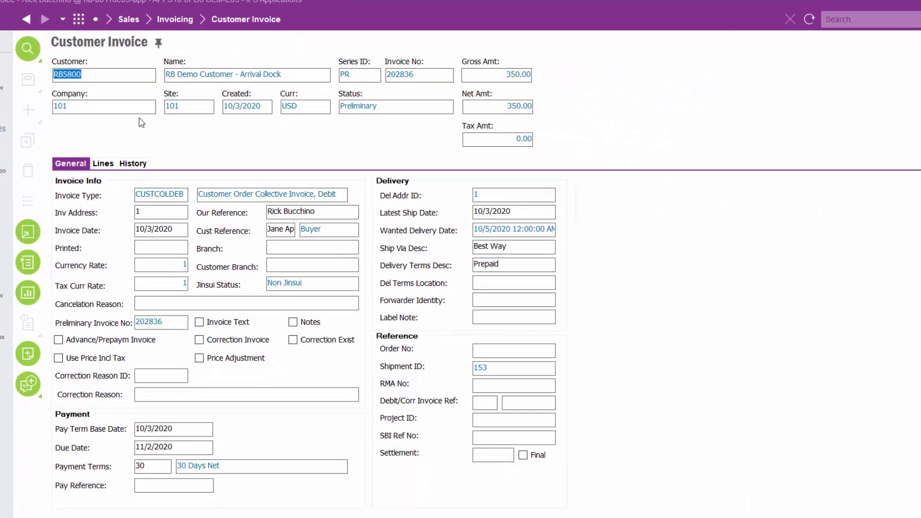
{"action": "left_click", "coordinate": [125, 74]}
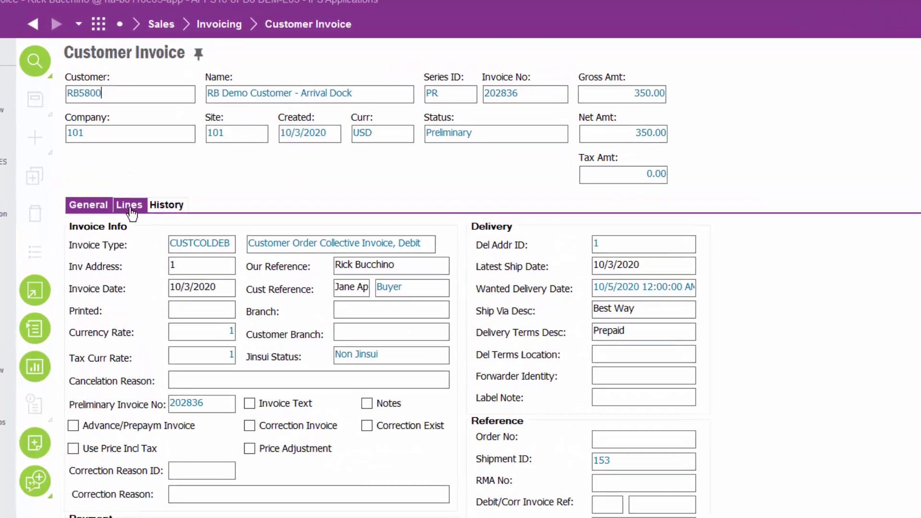
{"action": "left_click", "coordinate": [130, 206]}
{"action": "left_click", "coordinate": [285, 262]}
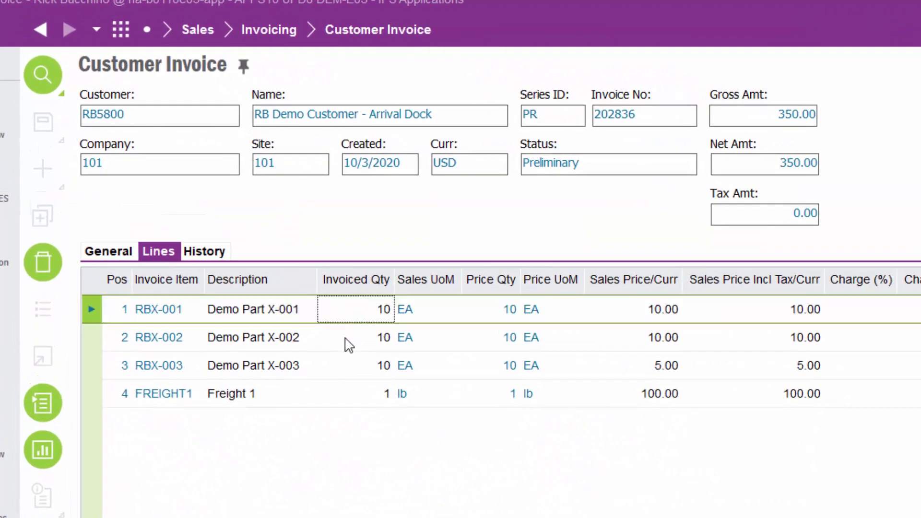
{"action": "left_click", "coordinate": [349, 344]}
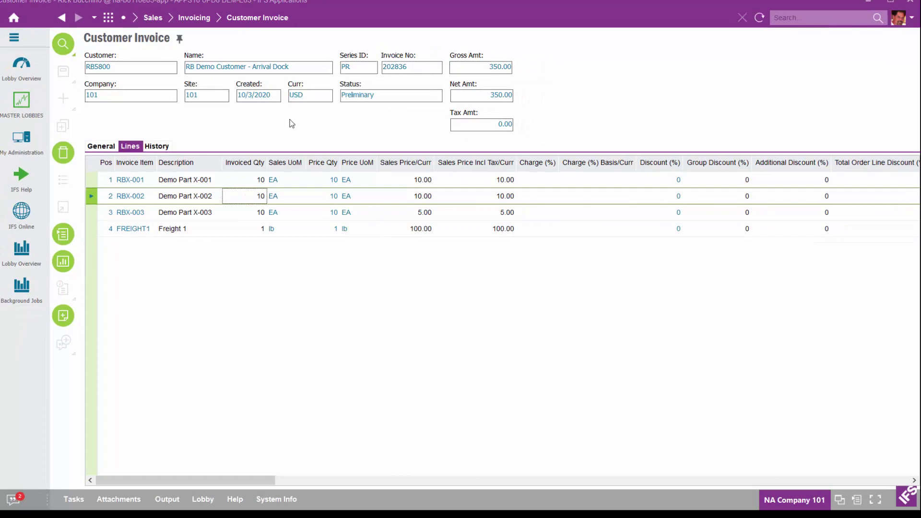
Return to the RB - Shipping Planner Outbound lobby and open consolidated shipment 151 from the last TNT Express entry
{"action": "left_click", "coordinate": [108, 18]}
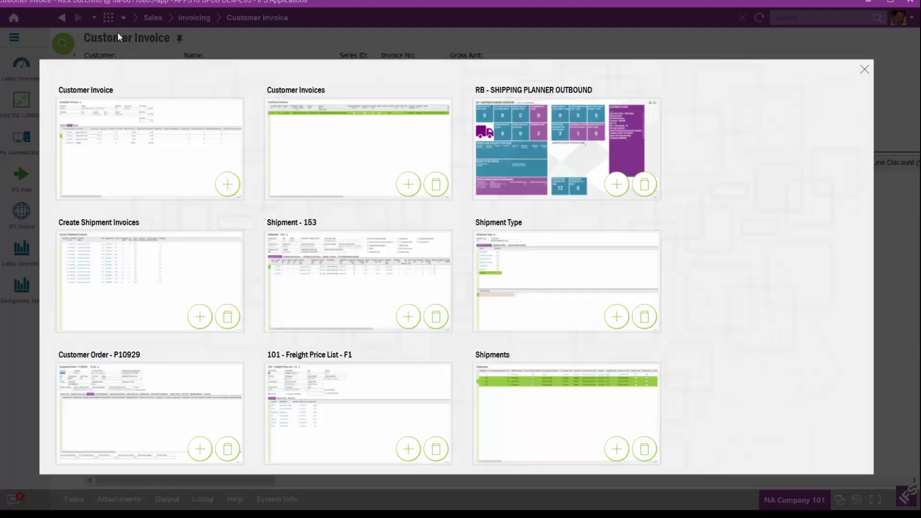
{"action": "left_click", "coordinate": [571, 170]}
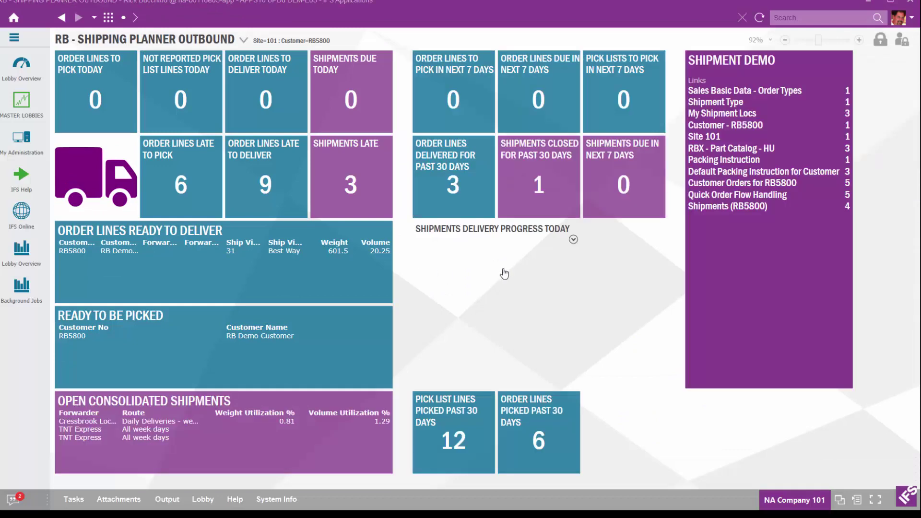
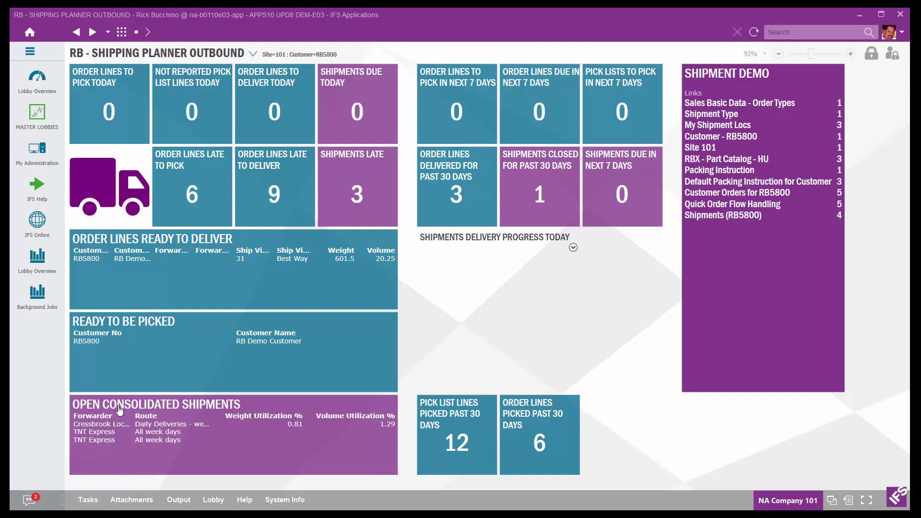
{"action": "left_click", "coordinate": [96, 440]}
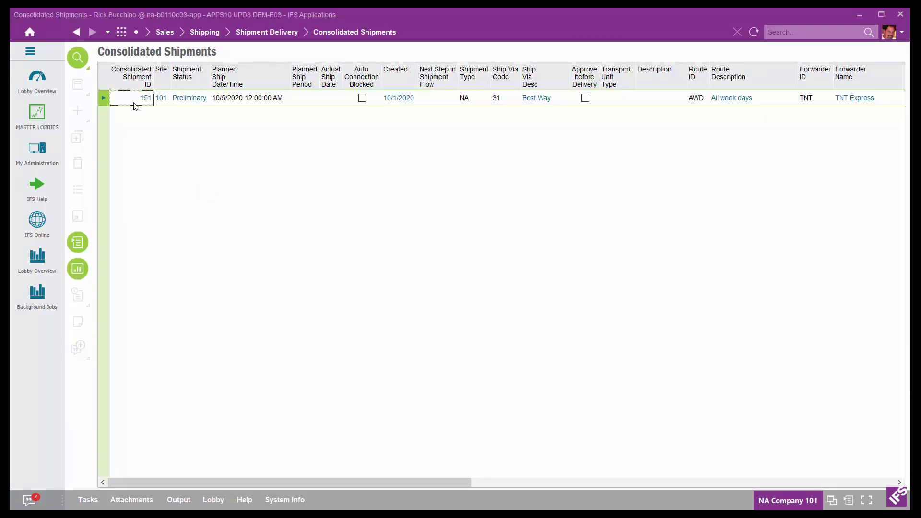
{"action": "left_click", "coordinate": [106, 99]}
{"action": "right_click", "coordinate": [106, 97]}
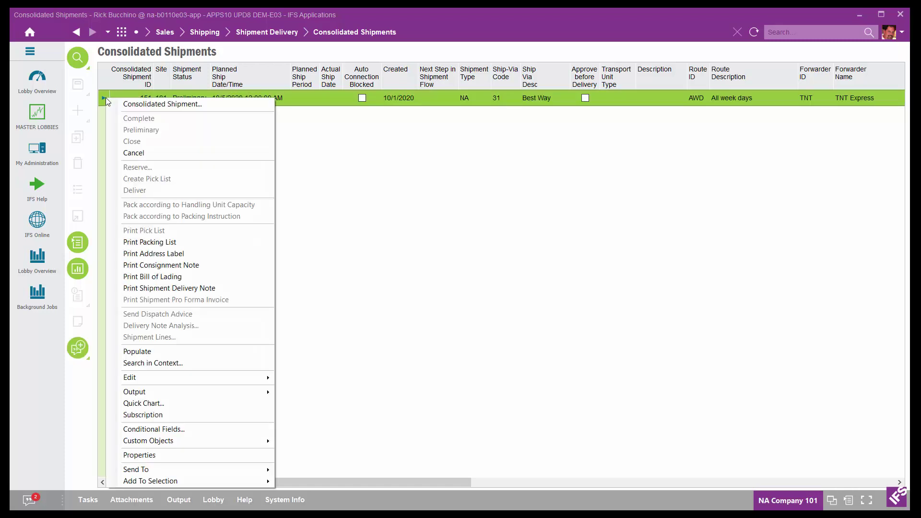
{"action": "left_click", "coordinate": [162, 106]}
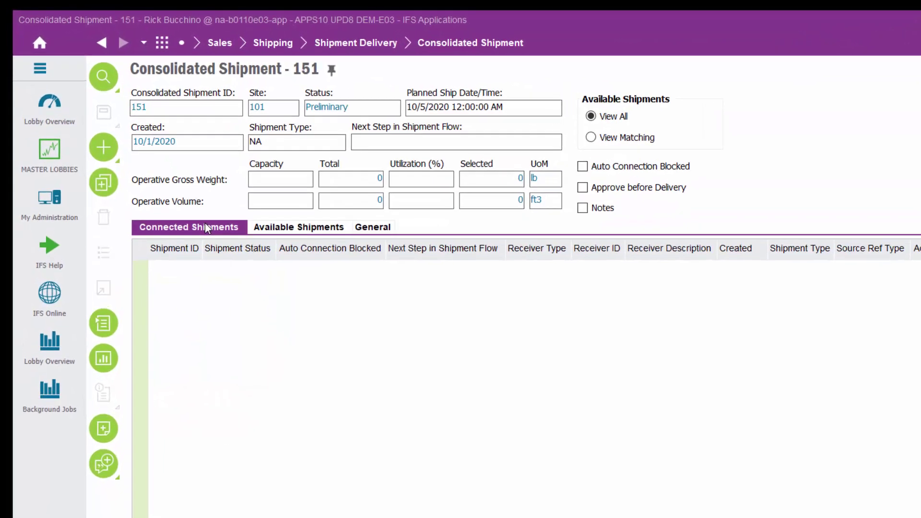
{"action": "left_click", "coordinate": [161, 96]}
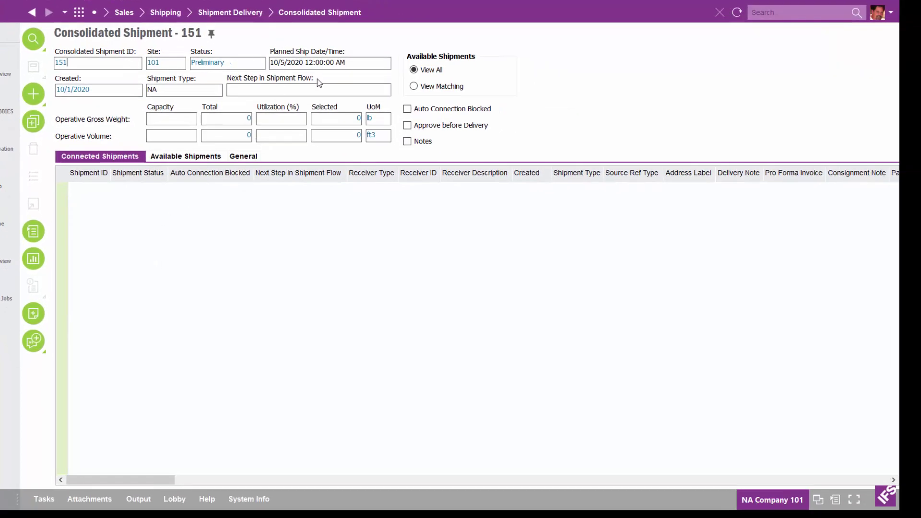
Count the available shipments planned for 10/5/2020 and copy the matching records into consolidated shipment 151's form
{"action": "left_click", "coordinate": [188, 160]}
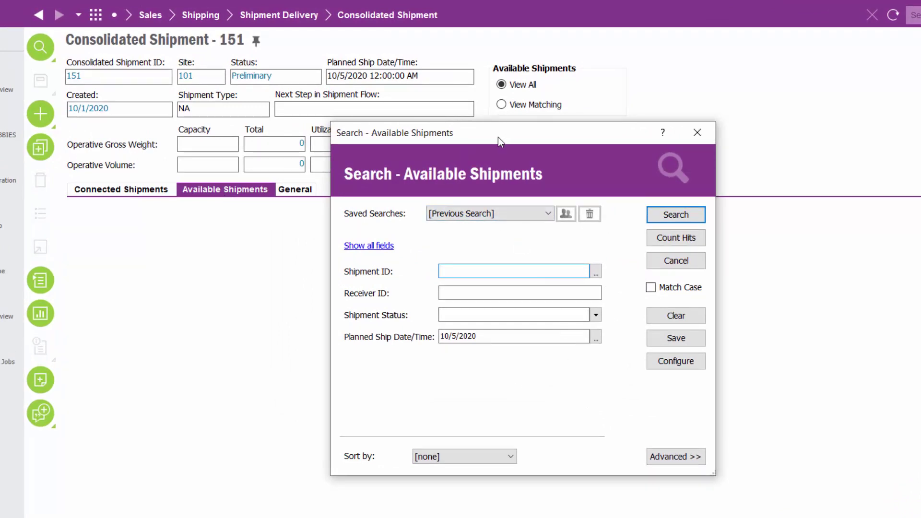
{"action": "left_click_drag", "start_coordinate": [498, 137], "coordinate": [466, 163]}
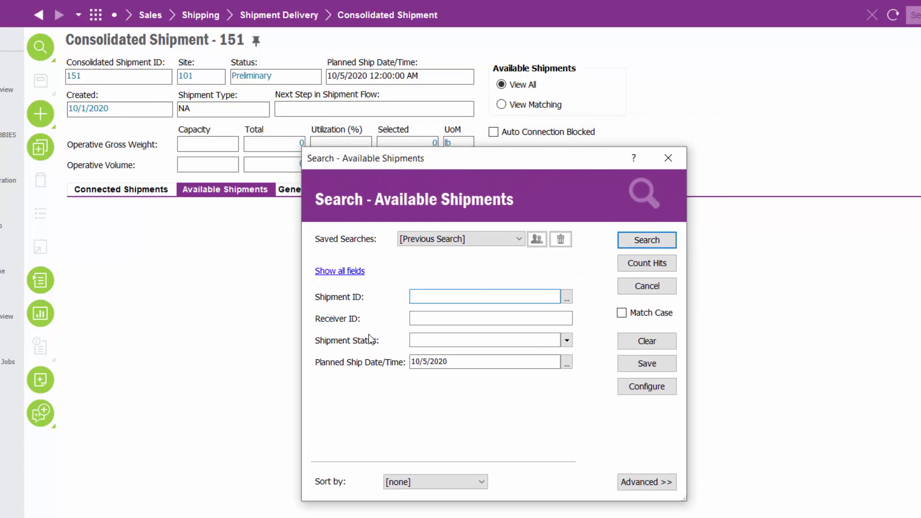
{"action": "left_click", "coordinate": [473, 363]}
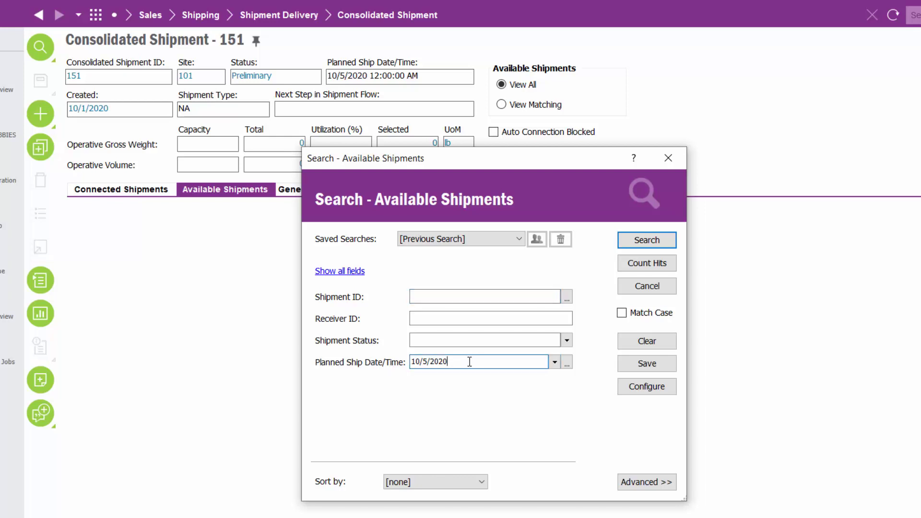
{"action": "left_click", "coordinate": [644, 263]}
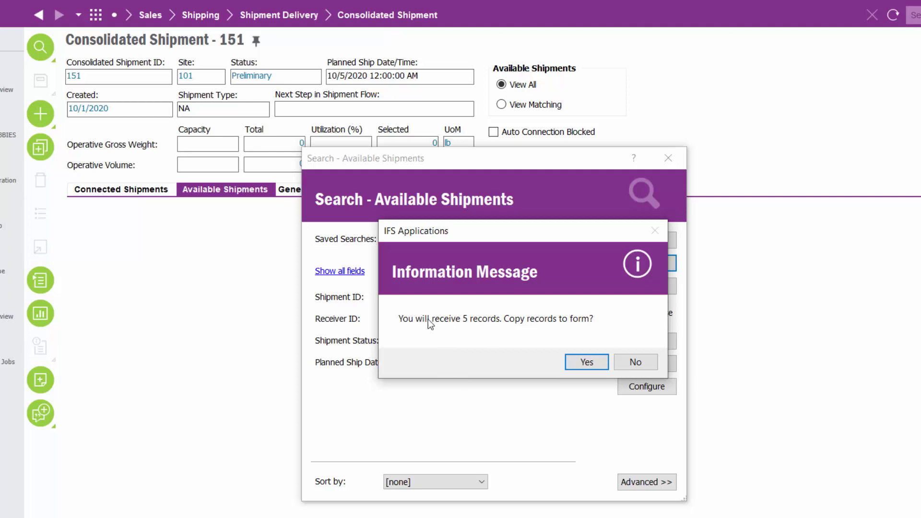
{"action": "left_click", "coordinate": [586, 361]}
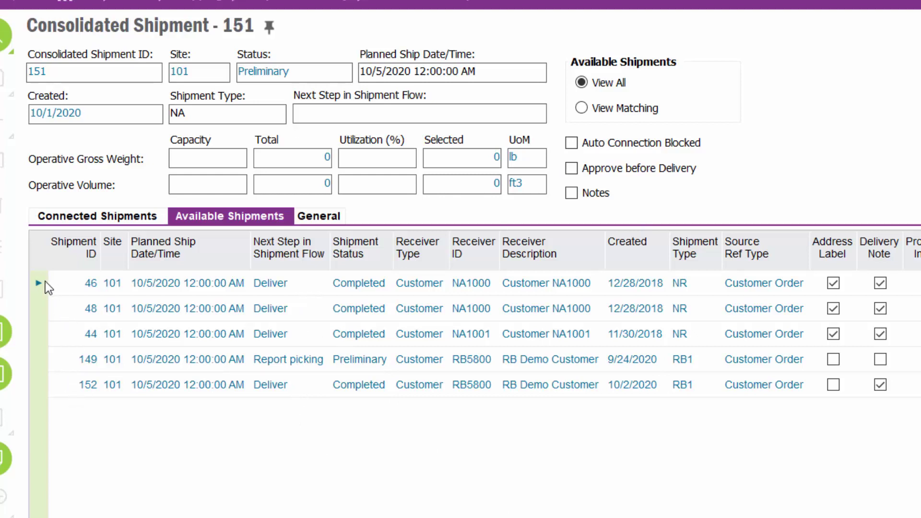
Connect all listed available shipments, 46, 48, 44, 149 and 152, to consolidated shipment 151
{"action": "left_click_drag", "start_coordinate": [46, 282], "coordinate": [45, 401]}
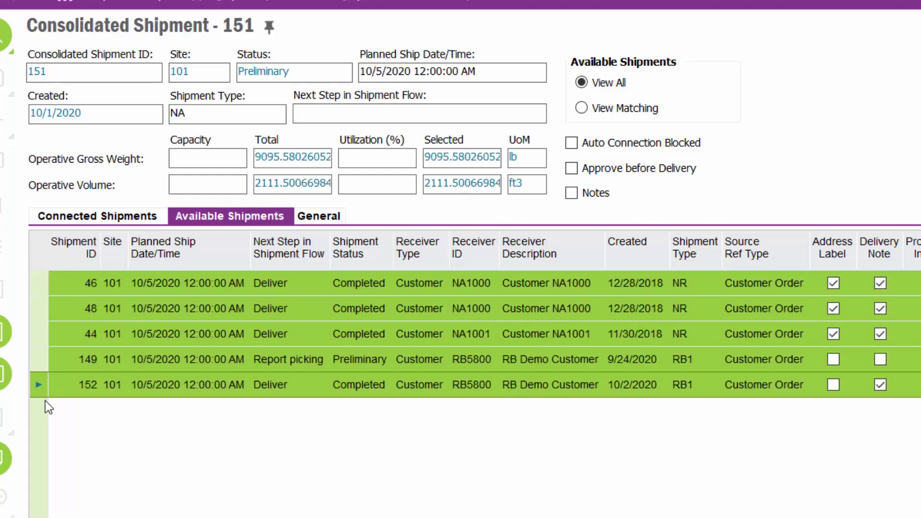
{"action": "right_click", "coordinate": [230, 312]}
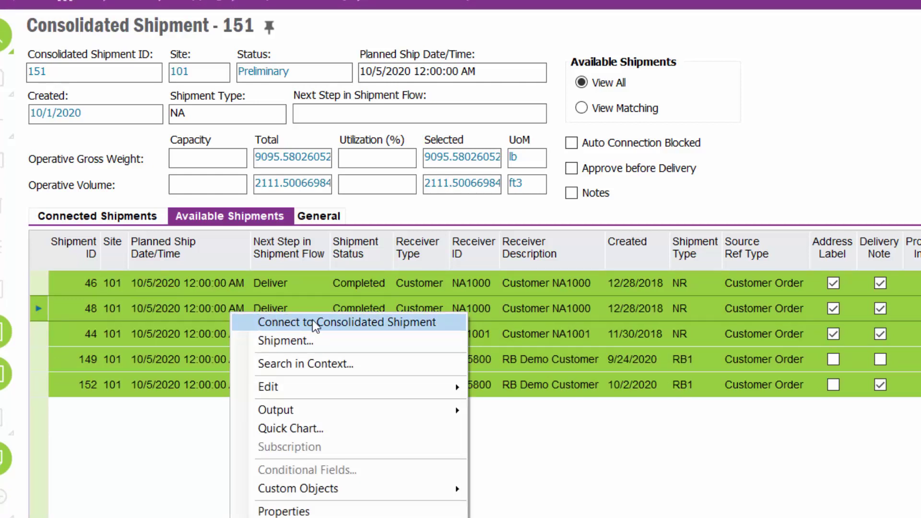
{"action": "left_click", "coordinate": [346, 322]}
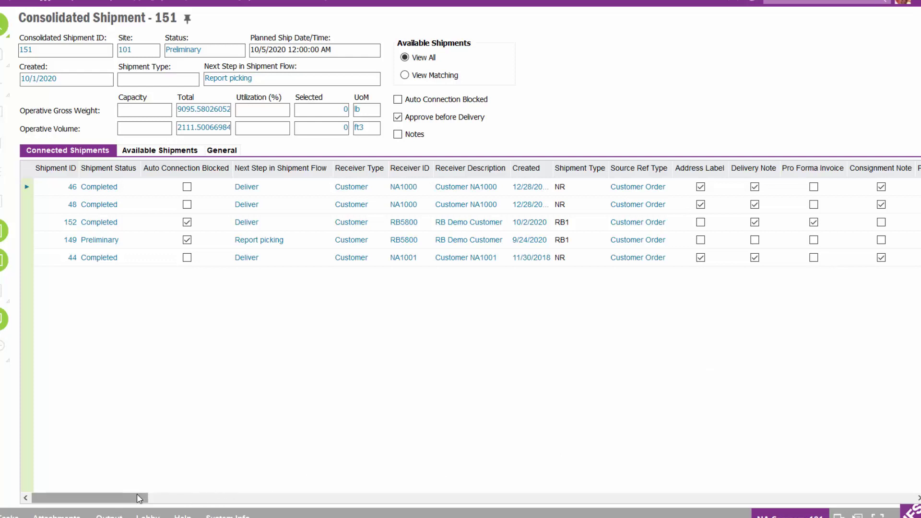
Examine the connected shipments and the general weight and volume details of consolidated shipment 151
{"action": "mouse_move", "coordinate": [137, 494]}
{"action": "left_mouse_down"}
{"action": "mouse_move", "coordinate": [183, 500]}
{"action": "mouse_move", "coordinate": [127, 500]}
{"action": "left_mouse_up"}
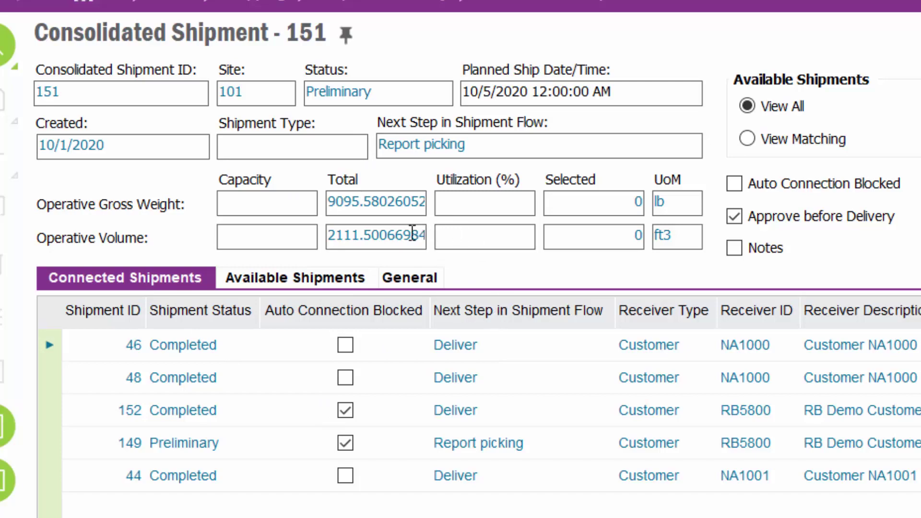
{"action": "left_click", "coordinate": [404, 283]}
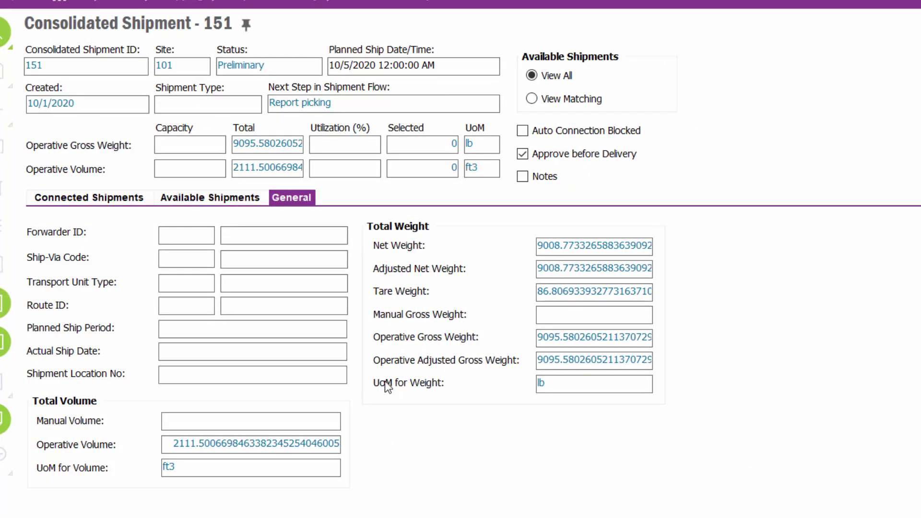
{"action": "left_click", "coordinate": [94, 198]}
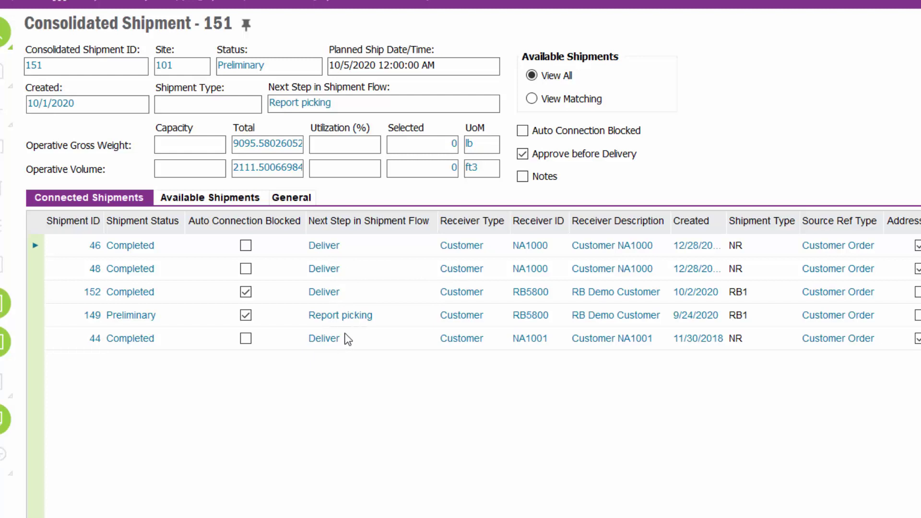
Report picking for connected shipment 149 into location 201246, Shipping Dock A, and acknowledge the error message
{"action": "left_click", "coordinate": [337, 319]}
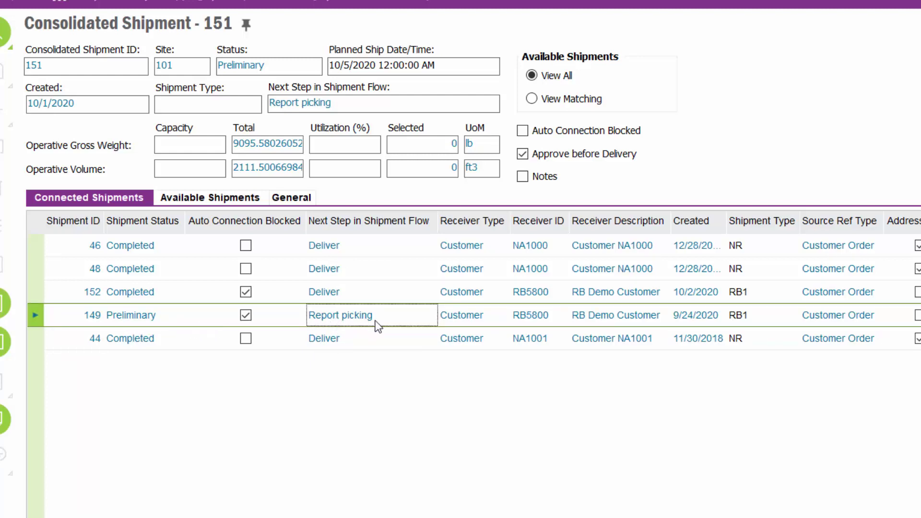
{"action": "left_click", "coordinate": [35, 316]}
{"action": "right_click", "coordinate": [34, 312]}
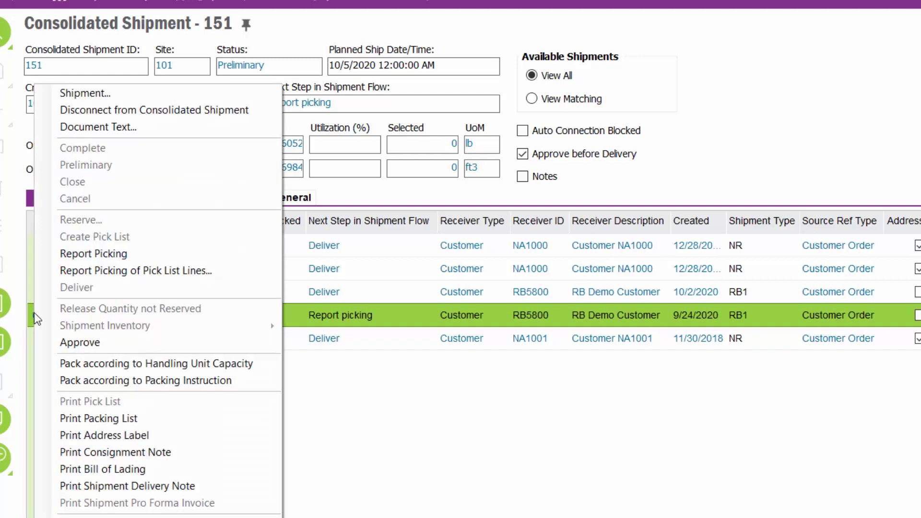
{"action": "left_click", "coordinate": [101, 260]}
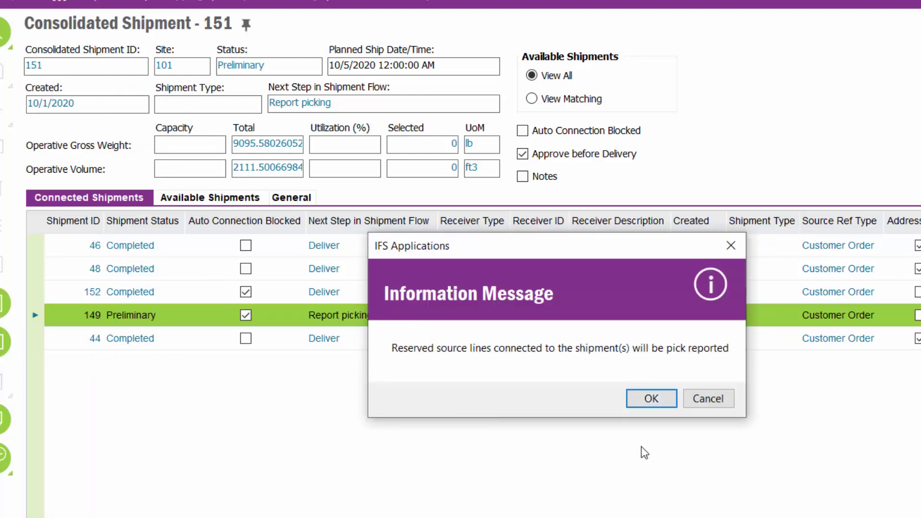
{"action": "left_click", "coordinate": [651, 400]}
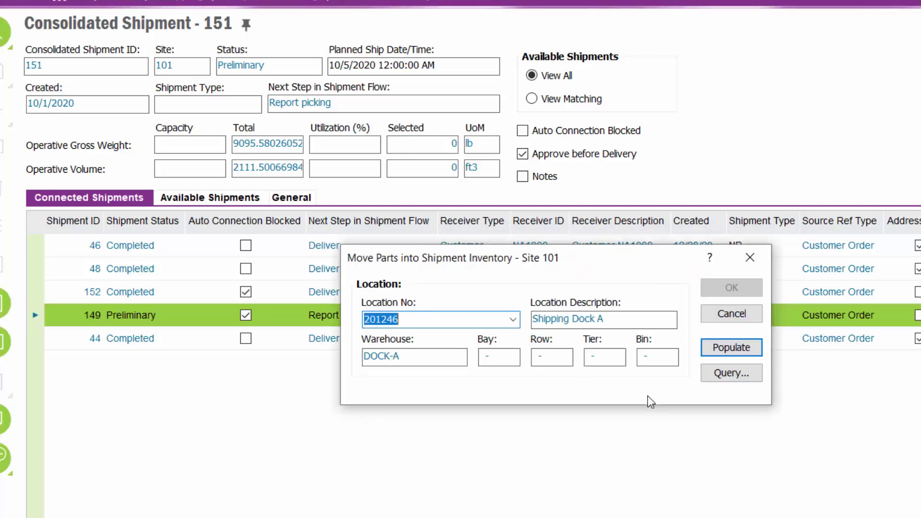
{"action": "left_click_drag", "start_coordinate": [475, 252], "coordinate": [448, 258]}
{"action": "left_click", "coordinate": [409, 329]}
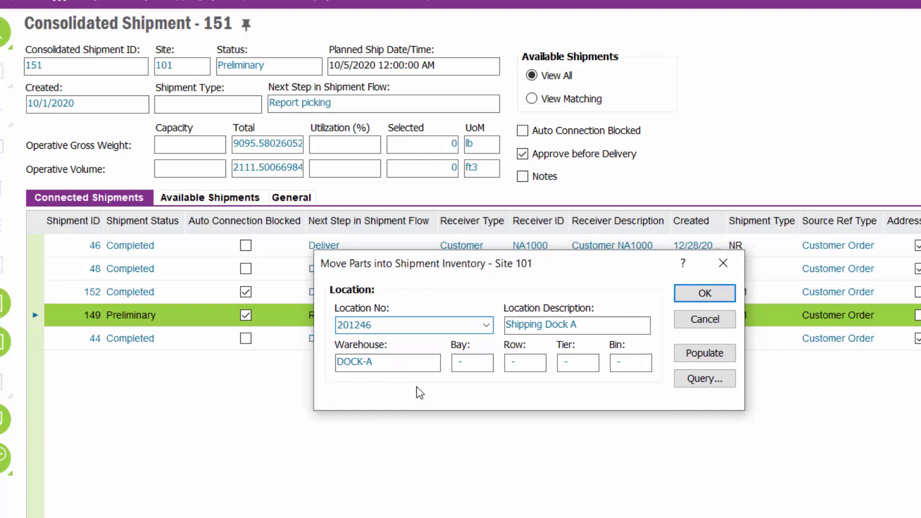
{"action": "left_click", "coordinate": [700, 293]}
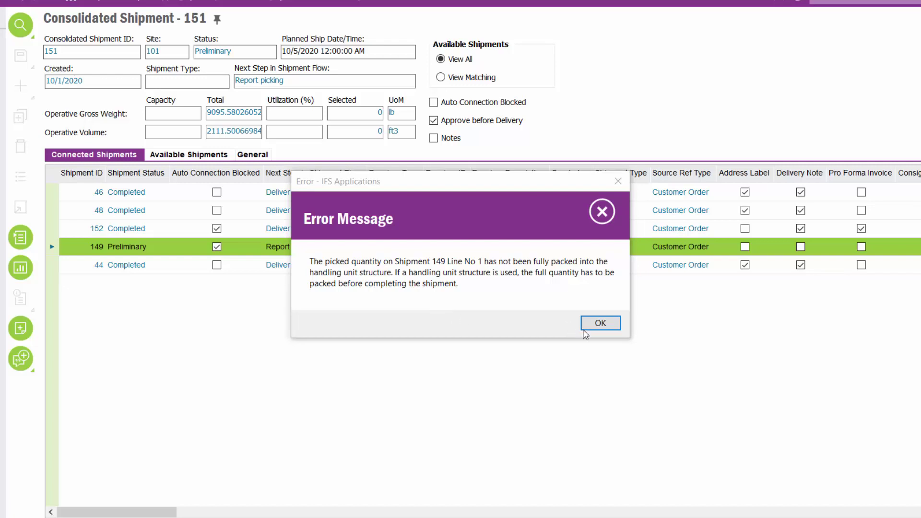
{"action": "left_click", "coordinate": [600, 323]}
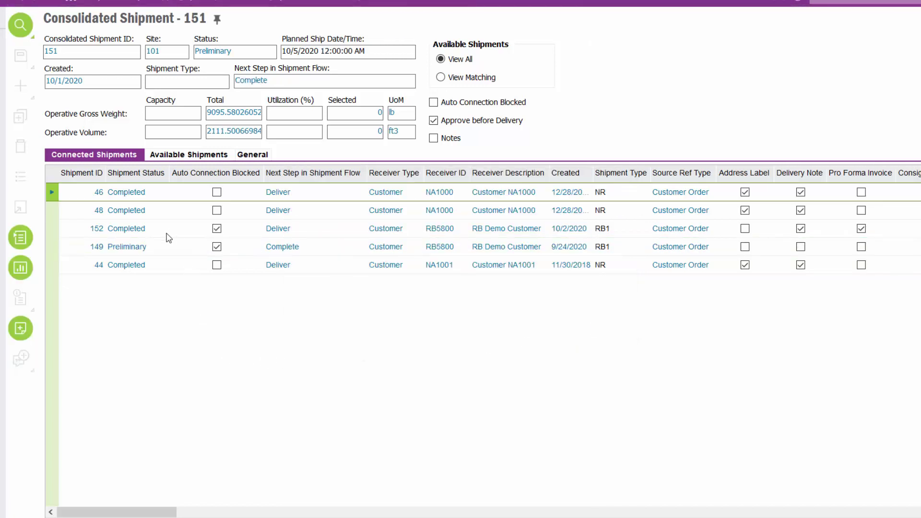
Pack connected shipment 149 according to its packing instruction
{"action": "left_click", "coordinate": [308, 253]}
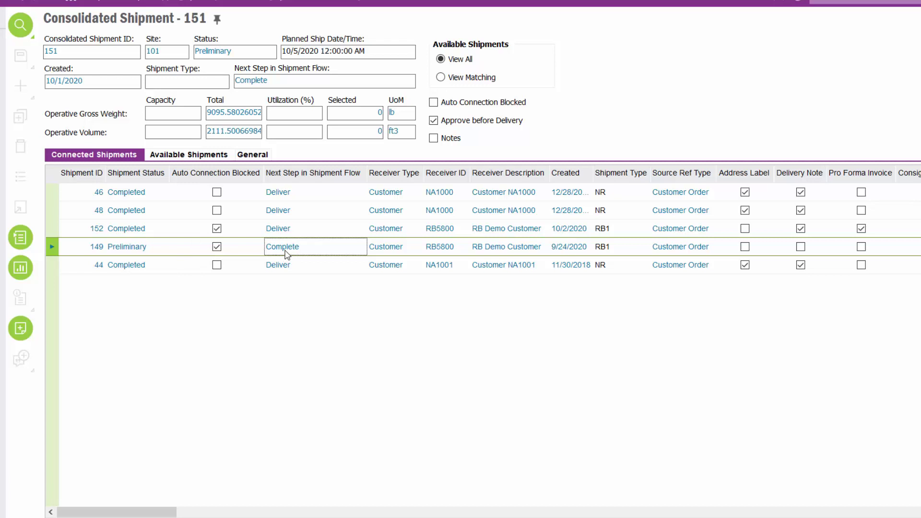
{"action": "left_click", "coordinate": [286, 253]}
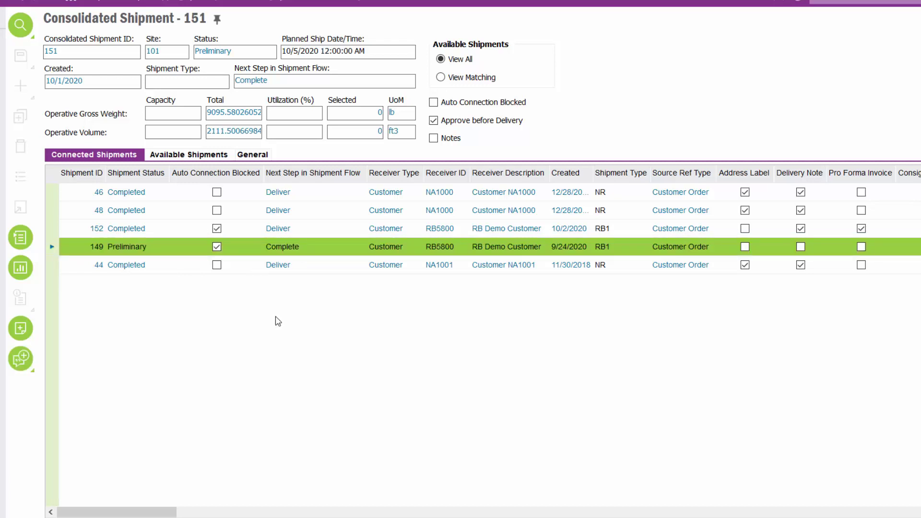
{"action": "right_click", "coordinate": [179, 246]}
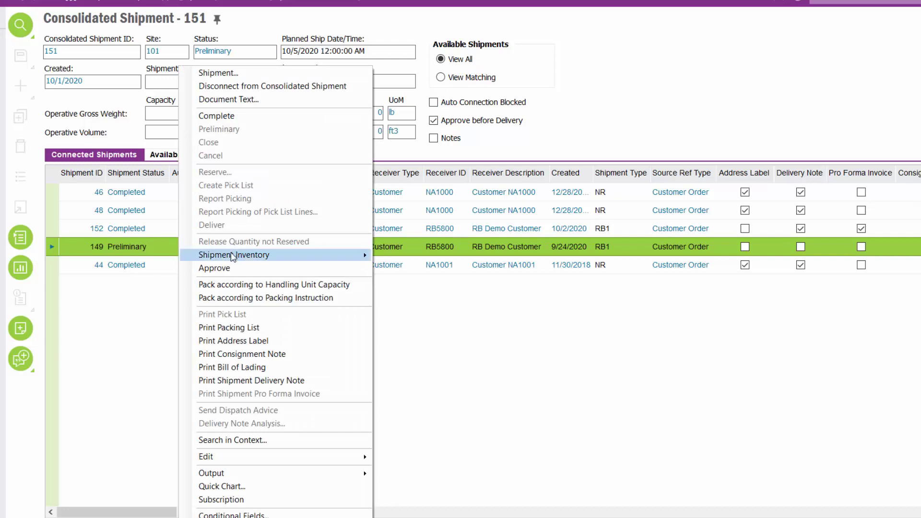
{"action": "left_click", "coordinate": [252, 298]}
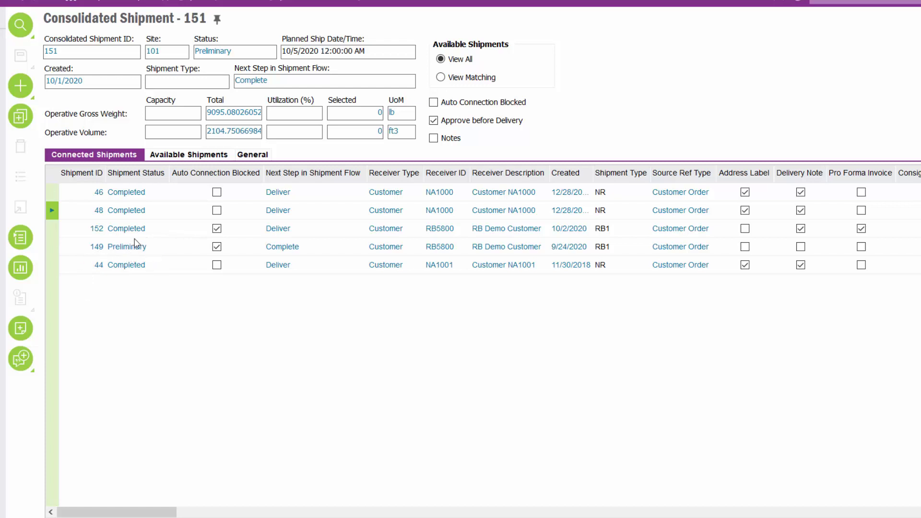
Set connected shipment 149 to complete in consolidated shipment 151
{"action": "left_click", "coordinate": [54, 246]}
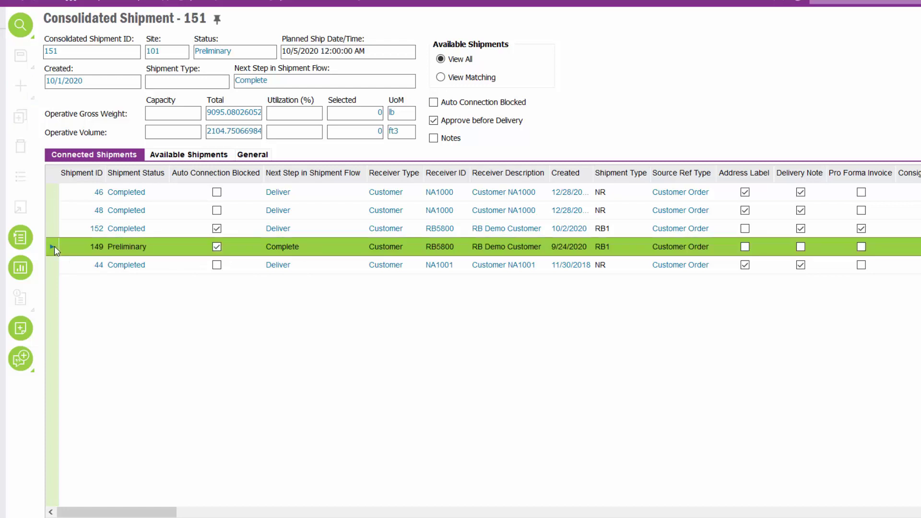
{"action": "right_click", "coordinate": [54, 247]}
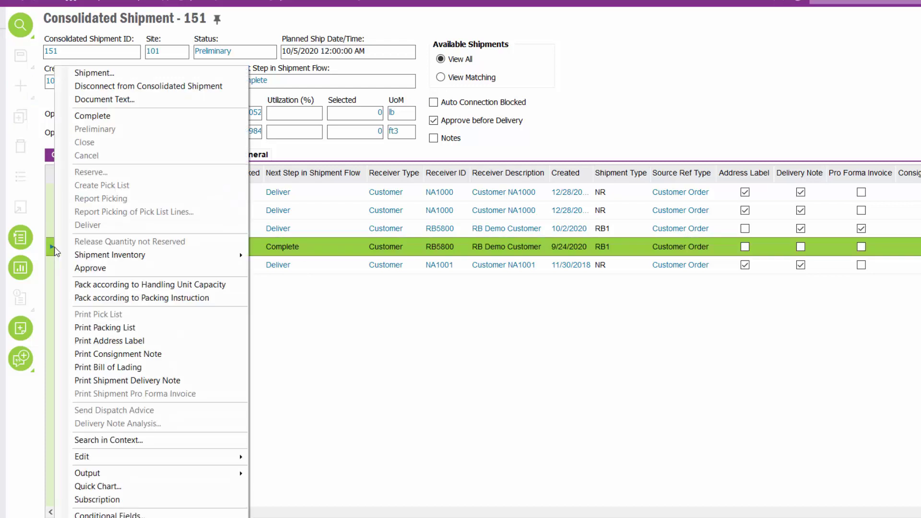
{"action": "left_click", "coordinate": [96, 116]}
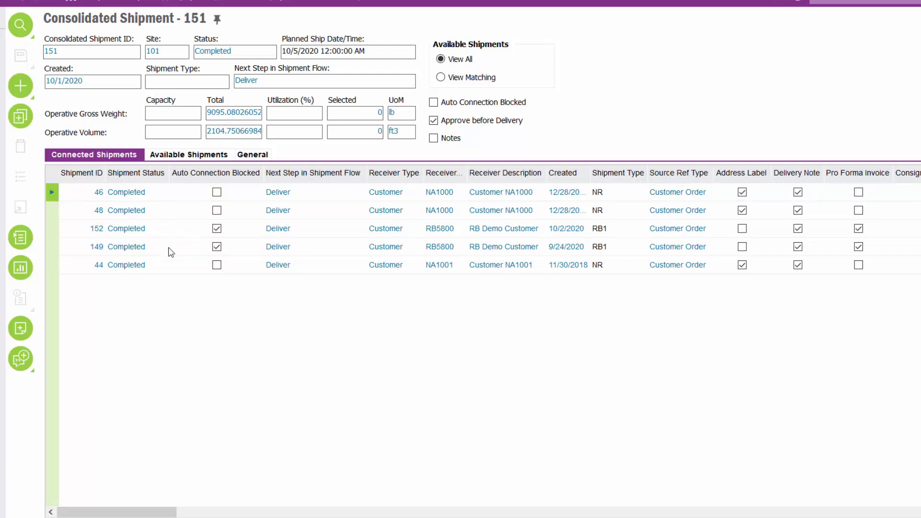
Examine the delivery options offered for the whole consolidated shipment, for shipment 46 alone, and for shipments 46, 152 and 149 together
{"action": "right_click", "coordinate": [577, 80]}
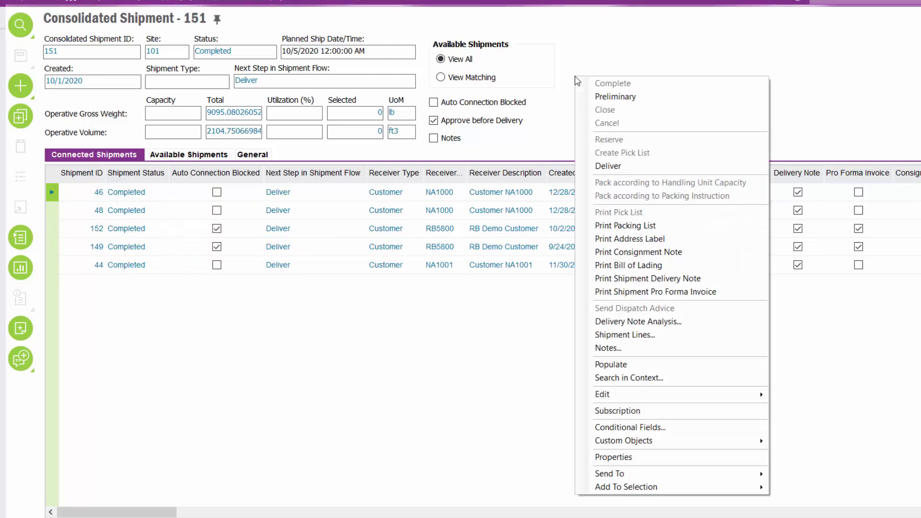
{"action": "left_click", "coordinate": [608, 166]}
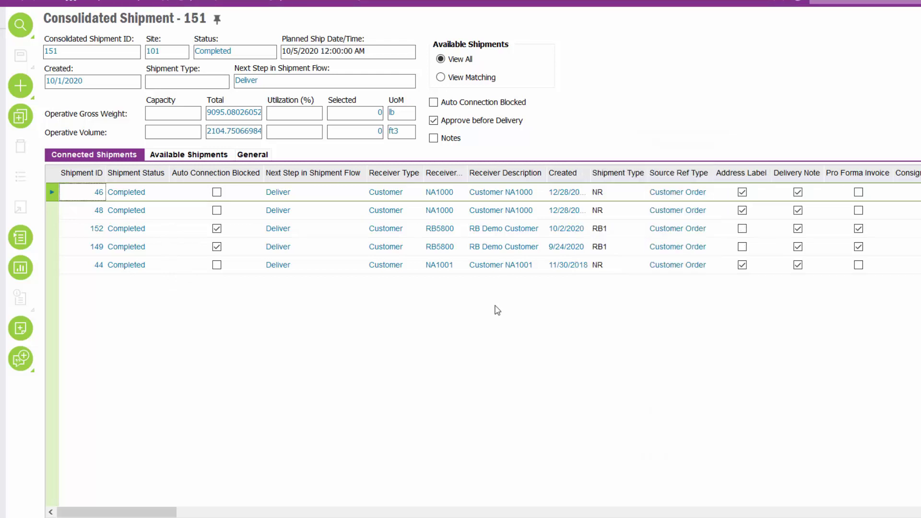
{"action": "left_click", "coordinate": [58, 195]}
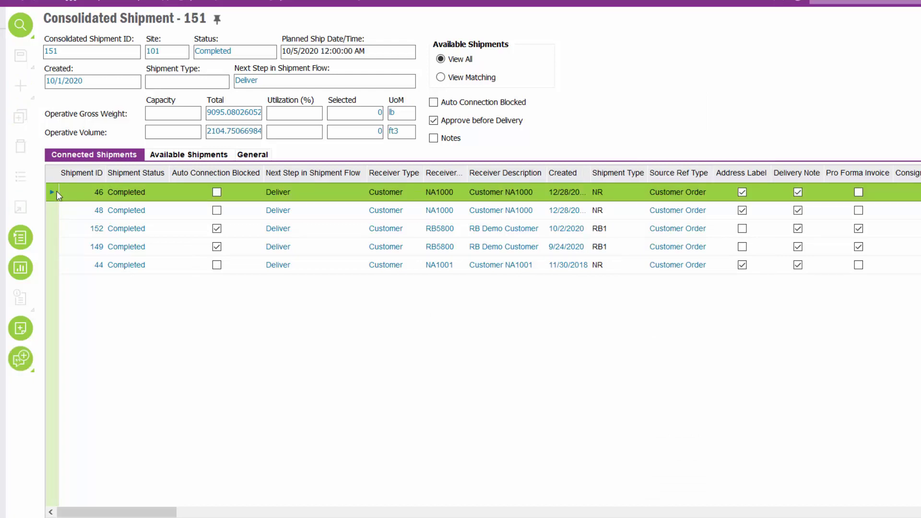
{"action": "right_click", "coordinate": [178, 196]}
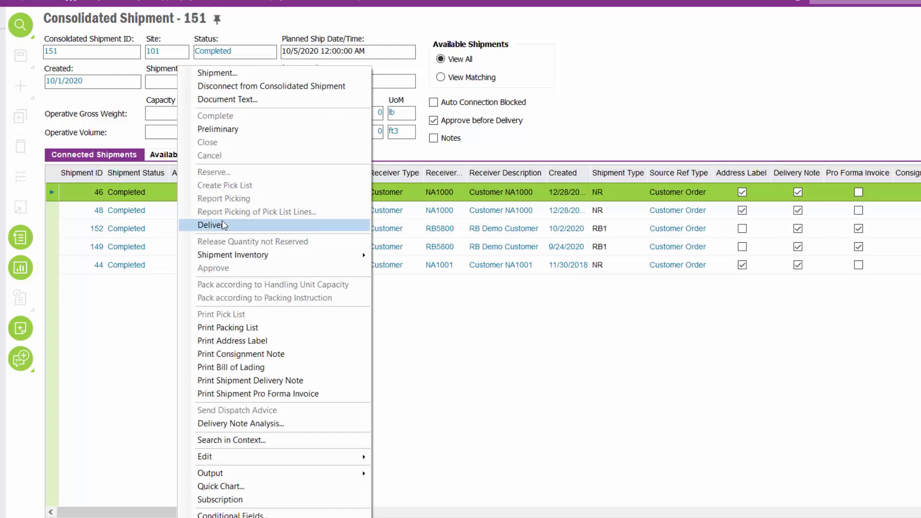
{"action": "left_click", "coordinate": [493, 402]}
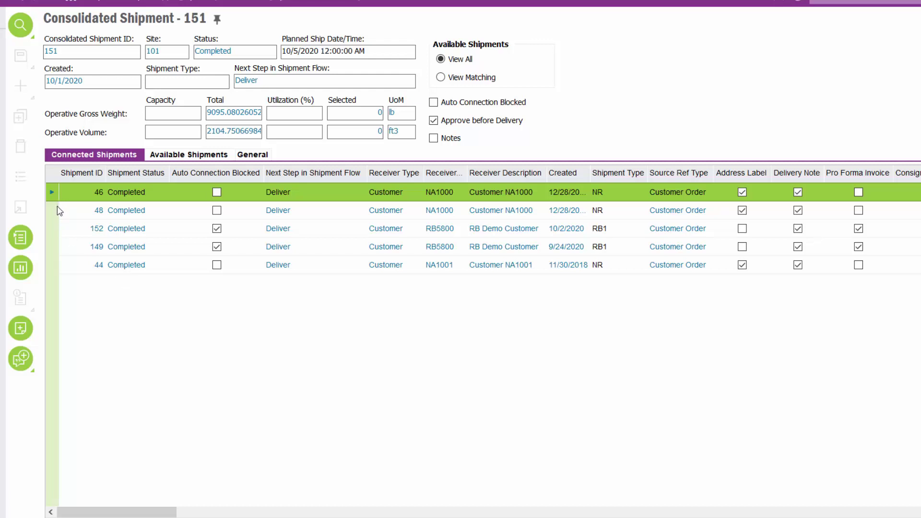
{"action": "left_click", "coordinate": [56, 227], "text": "ctrl"}
{"action": "left_click", "coordinate": [54, 247], "text": "ctrl"}
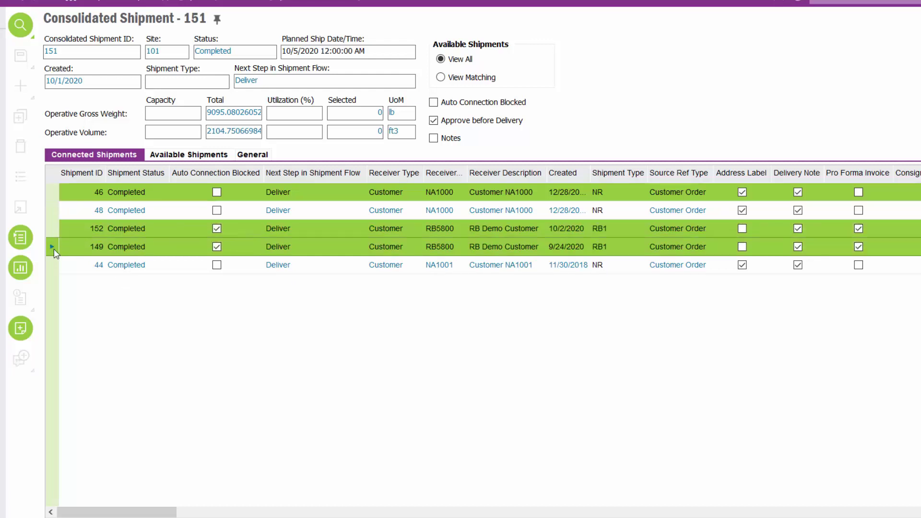
{"action": "right_click", "coordinate": [157, 229]}
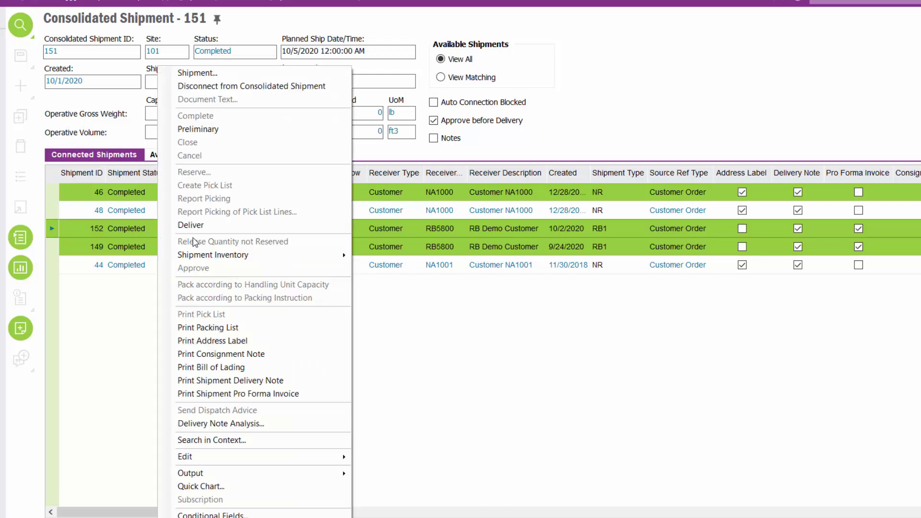
{"action": "left_click", "coordinate": [417, 353]}
{"action": "left_click", "coordinate": [86, 211]}
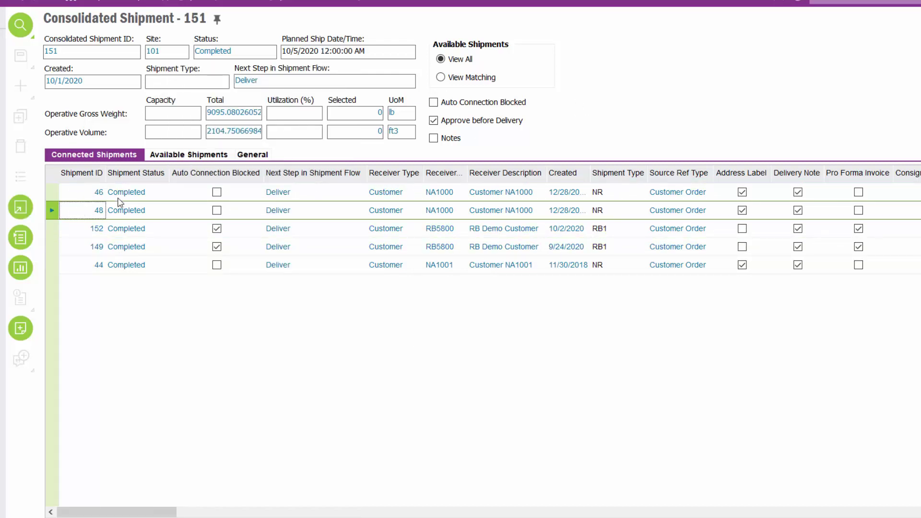
Try to deliver consolidated shipment 151 and acknowledge the error message
{"action": "right_click", "coordinate": [580, 76]}
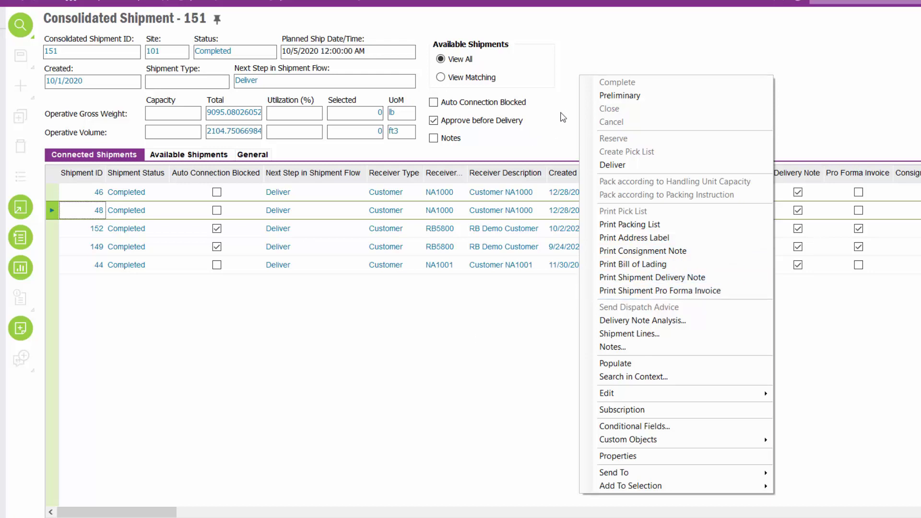
{"action": "left_click", "coordinate": [614, 165]}
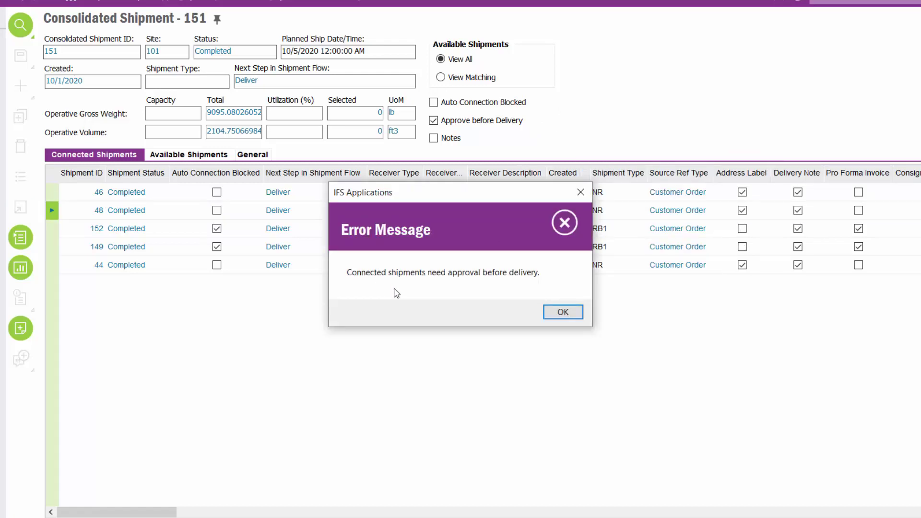
{"action": "left_click", "coordinate": [563, 313]}
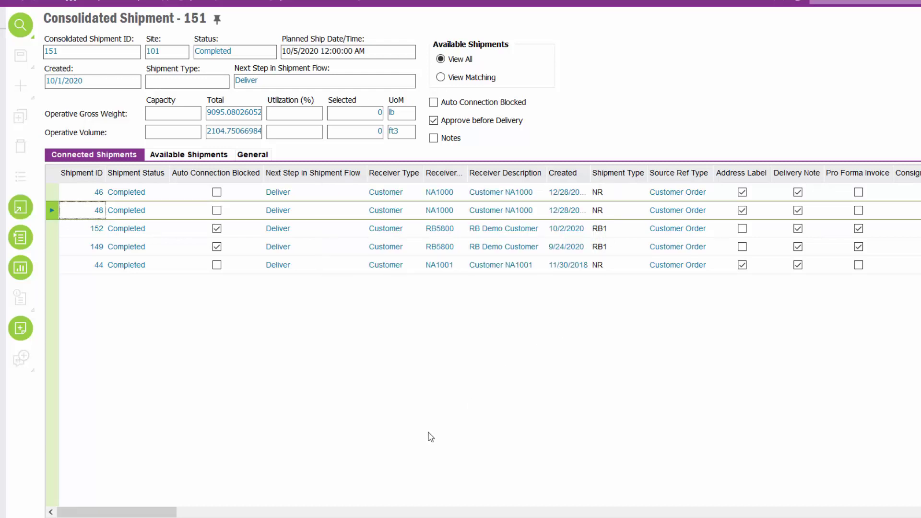
Find the connected shipment that still requires approval before delivery, number 149, and approve it
{"action": "left_click_drag", "start_coordinate": [164, 514], "coordinate": [367, 516]}
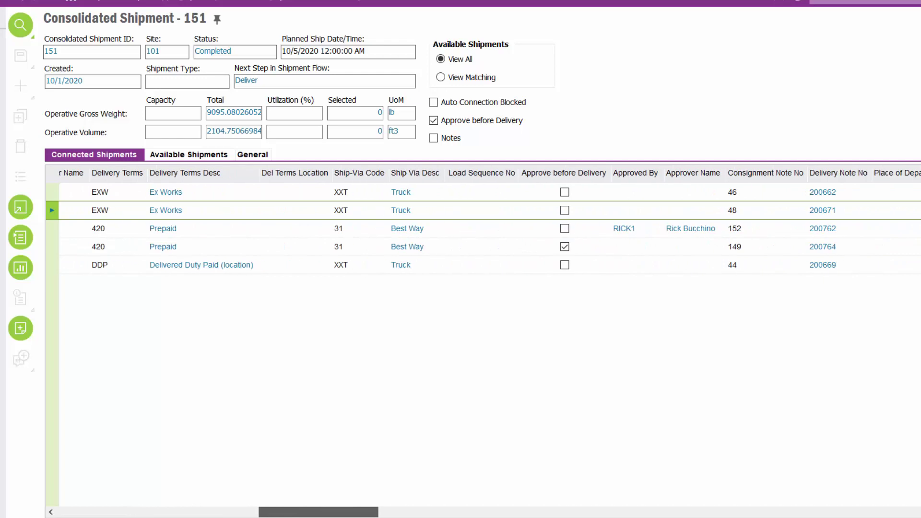
{"action": "left_click", "coordinate": [516, 246]}
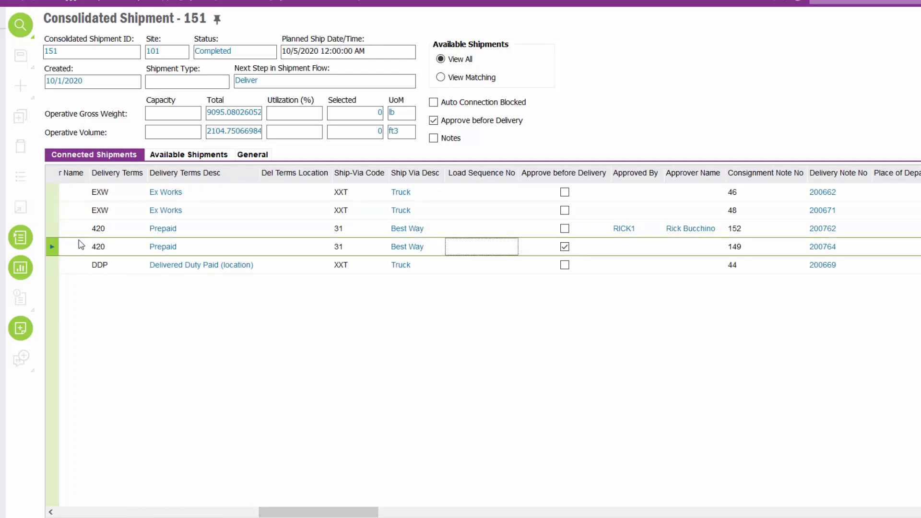
{"action": "left_click", "coordinate": [50, 248]}
{"action": "right_click", "coordinate": [50, 249]}
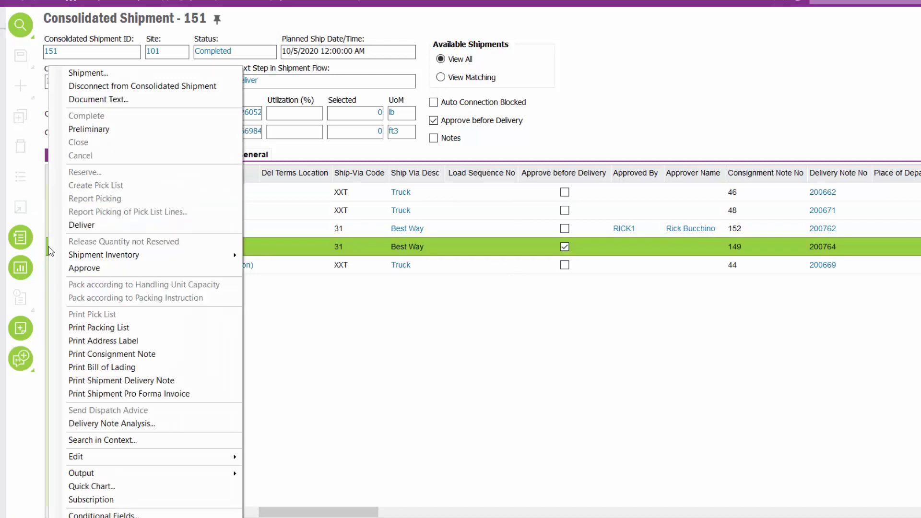
{"action": "left_click", "coordinate": [89, 269]}
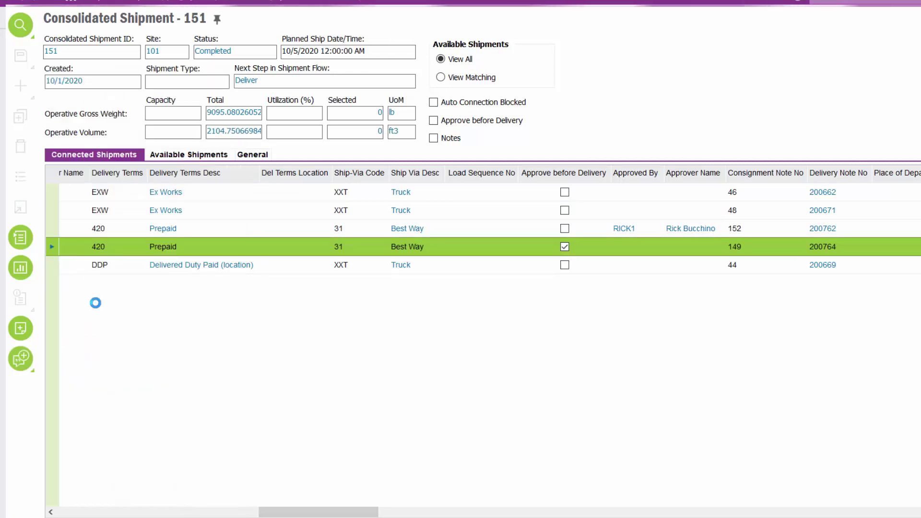
Deliver consolidated shipment 151 with all its connected shipments and confirm the delivery
{"action": "left_click_drag", "start_coordinate": [115, 516], "coordinate": [149, 513]}
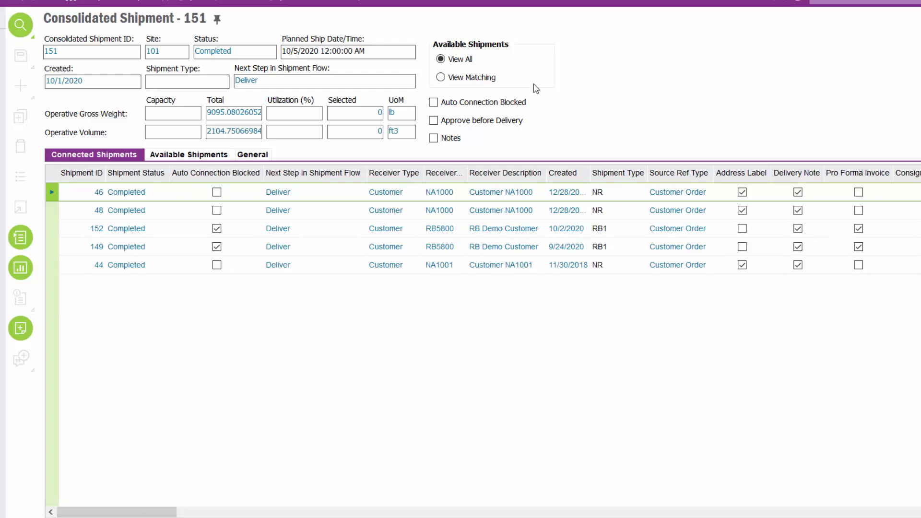
{"action": "right_click", "coordinate": [569, 54]}
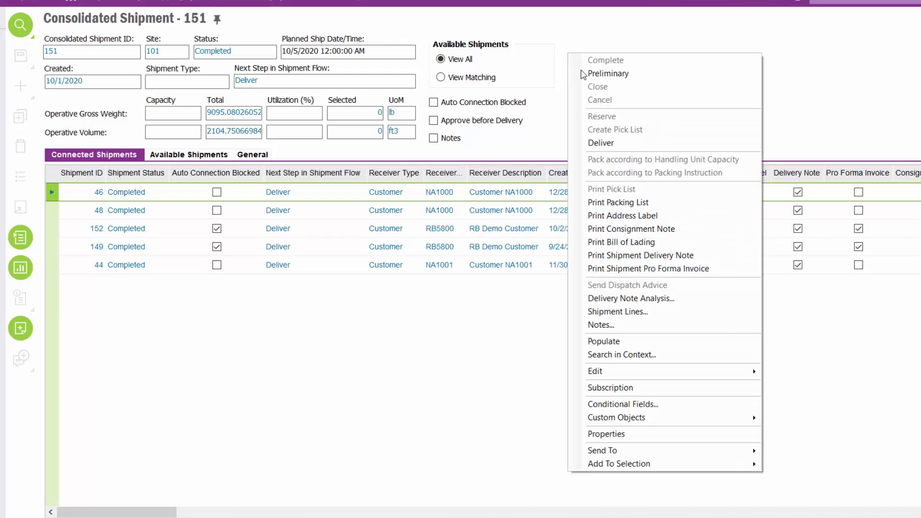
{"action": "left_click", "coordinate": [594, 147]}
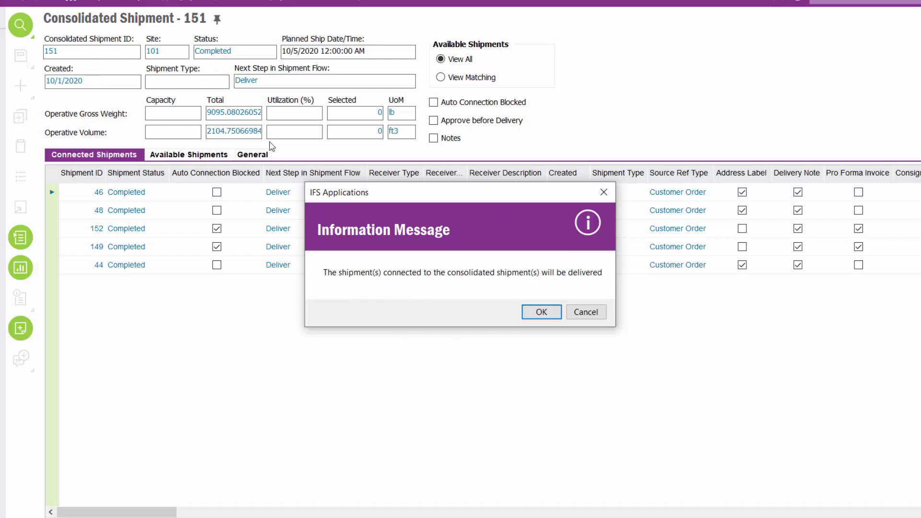
{"action": "left_click", "coordinate": [538, 313]}
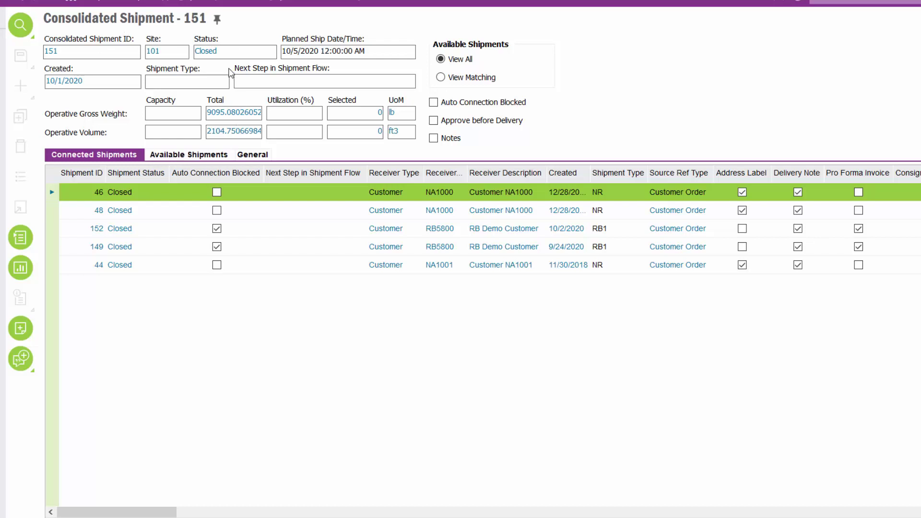
{"action": "left_click", "coordinate": [246, 51]}
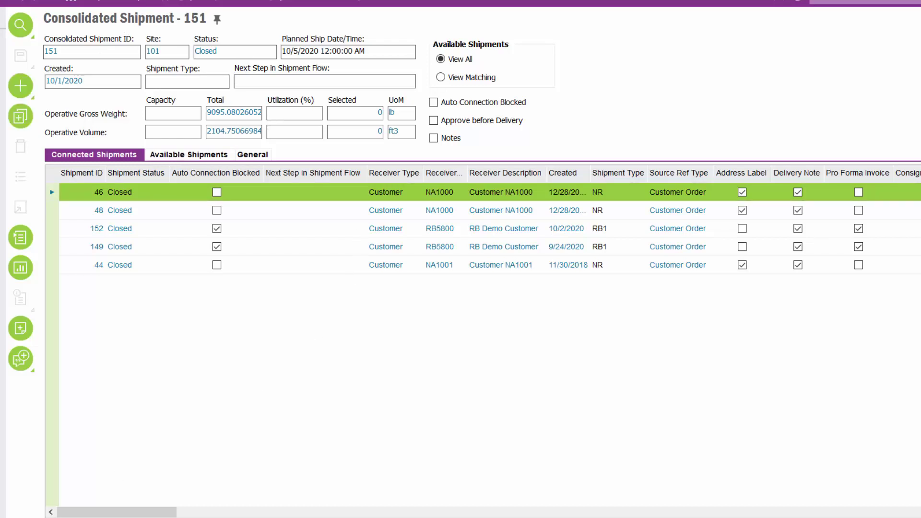
Refresh the RB - SHIPPING PLANNER OUTBOUND lobby, review the shipments closed for the past 30 days, and return to the lobby
{"action": "left_click", "coordinate": [70, 3]}
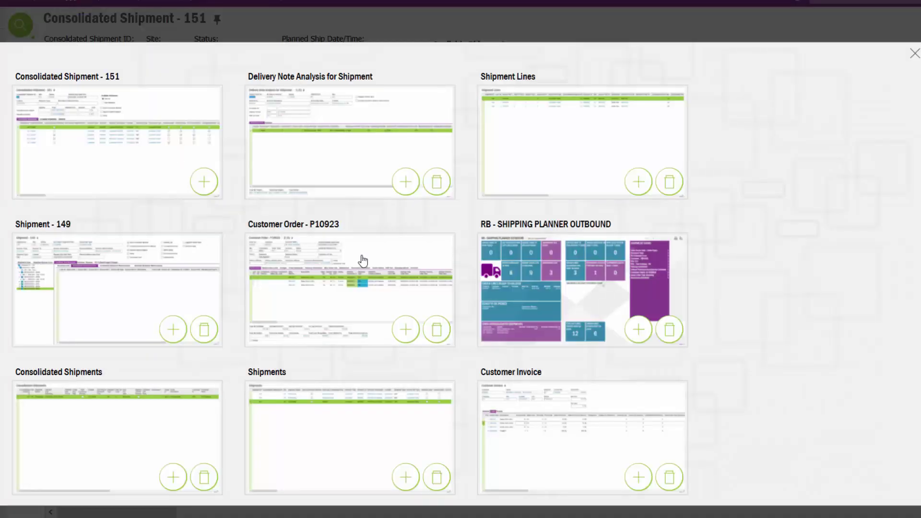
{"action": "left_click", "coordinate": [551, 300]}
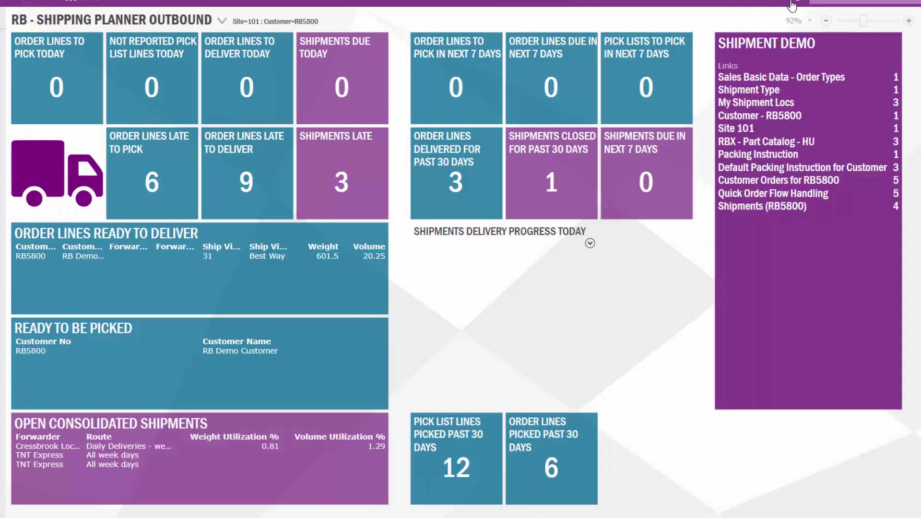
{"action": "left_click", "coordinate": [792, 5]}
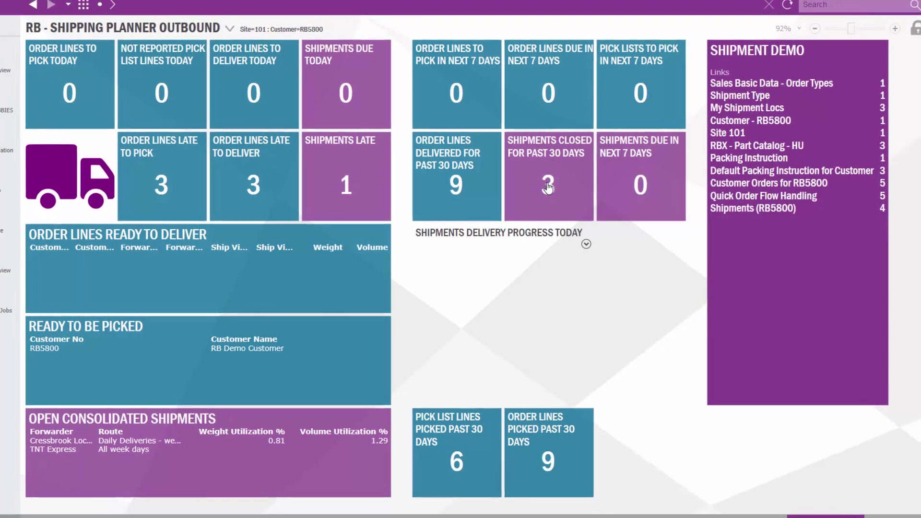
{"action": "left_click", "coordinate": [548, 187]}
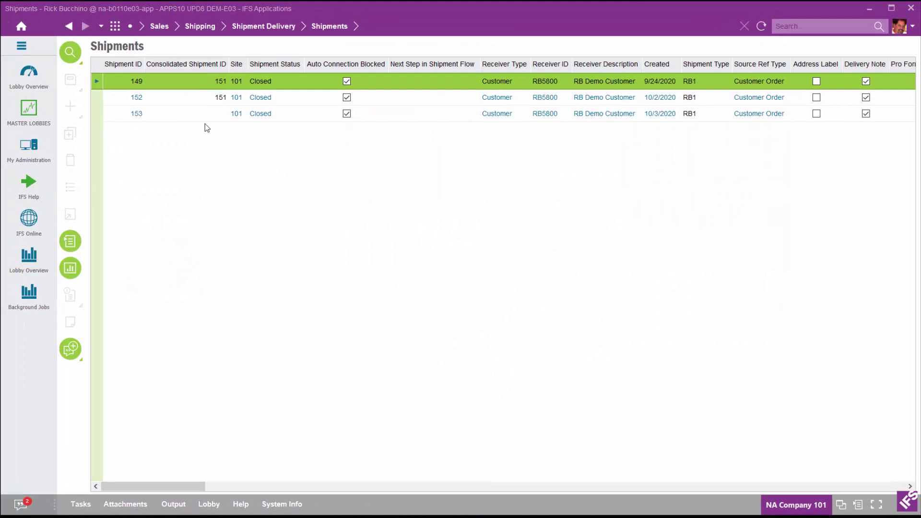
{"action": "left_click", "coordinate": [70, 29]}
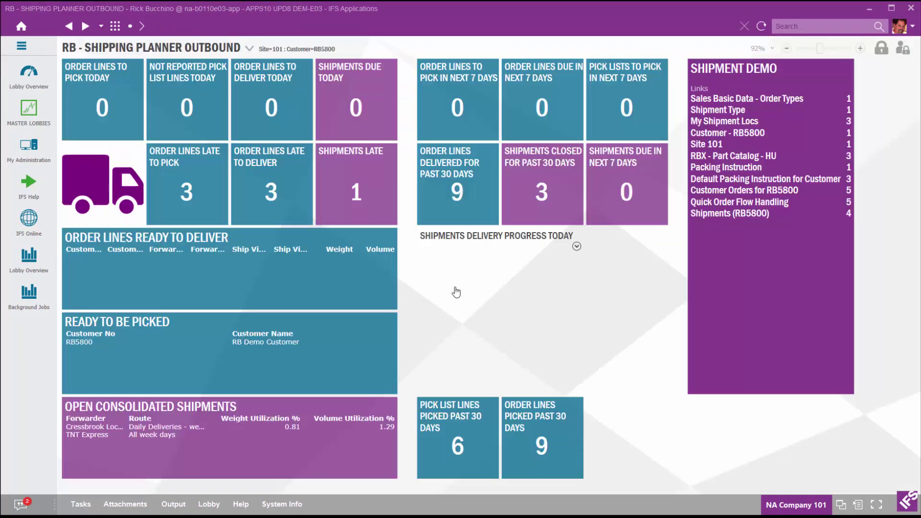